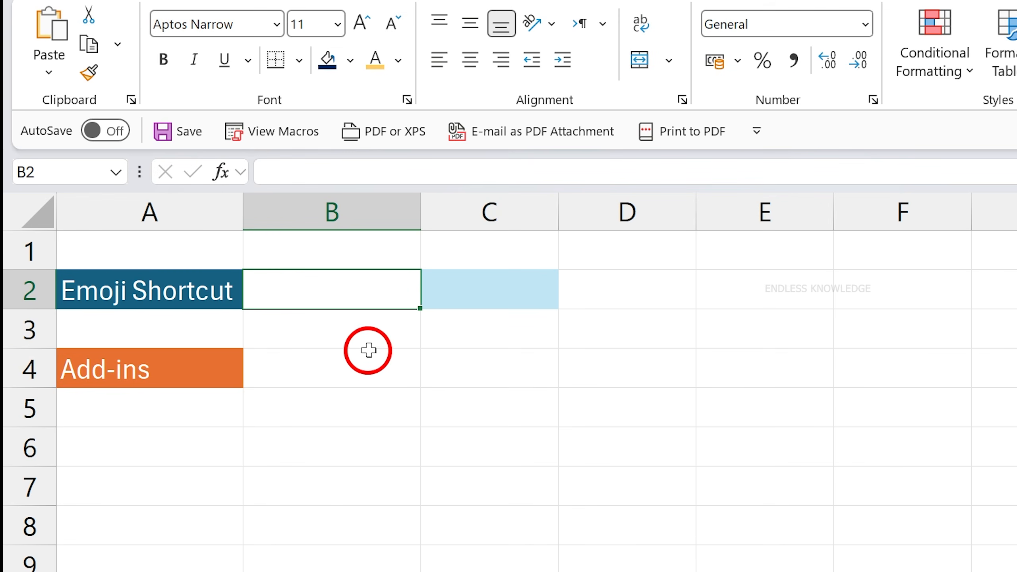
Insert three grinning face emojis into cell B2 using the Windows emoji picker's smiley faces and animals category
left_click(366, 326)
left_click(365, 296)
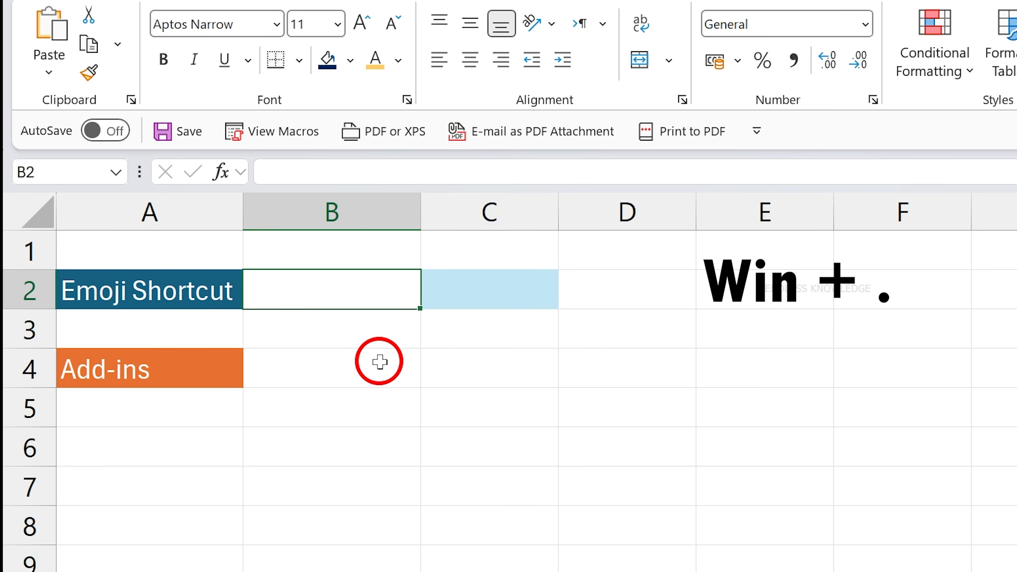
key("super+period")
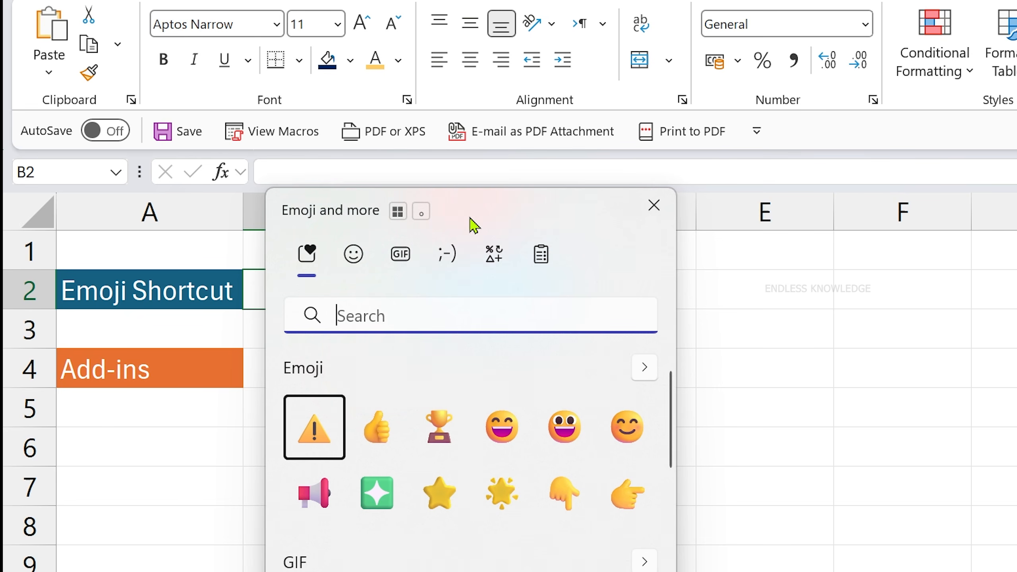
left_click(352, 253)
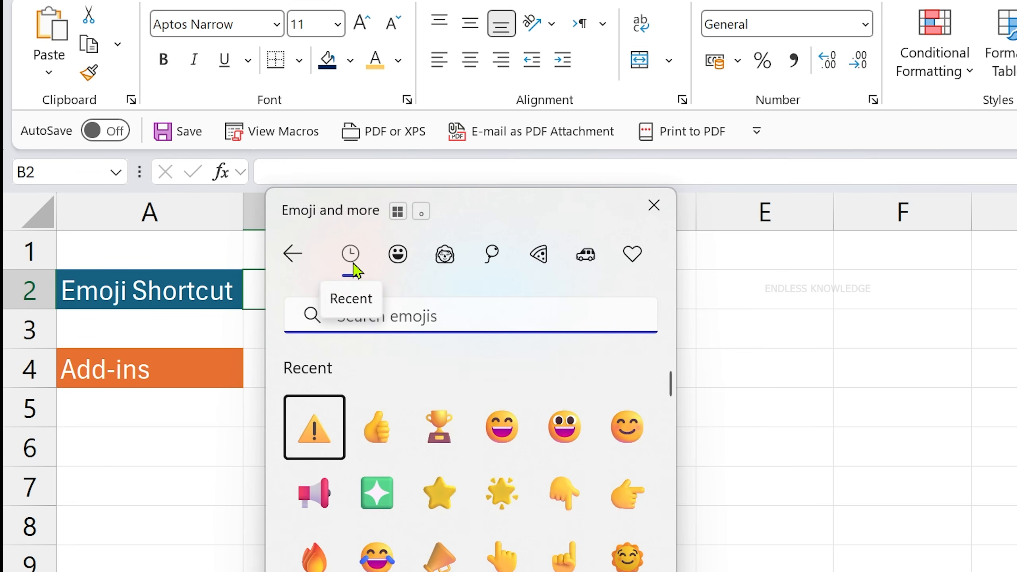
left_click(398, 261)
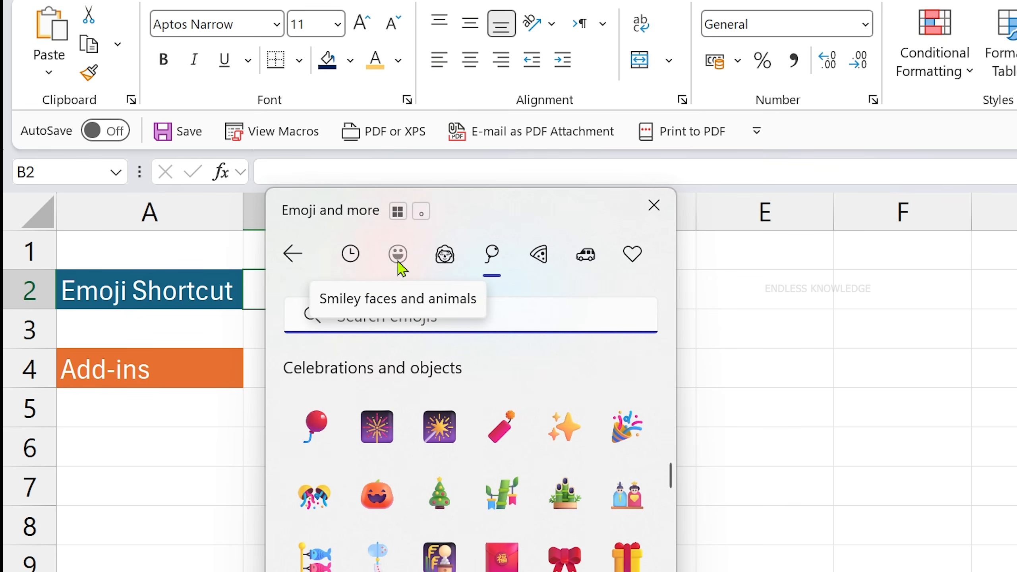
left_click(398, 260)
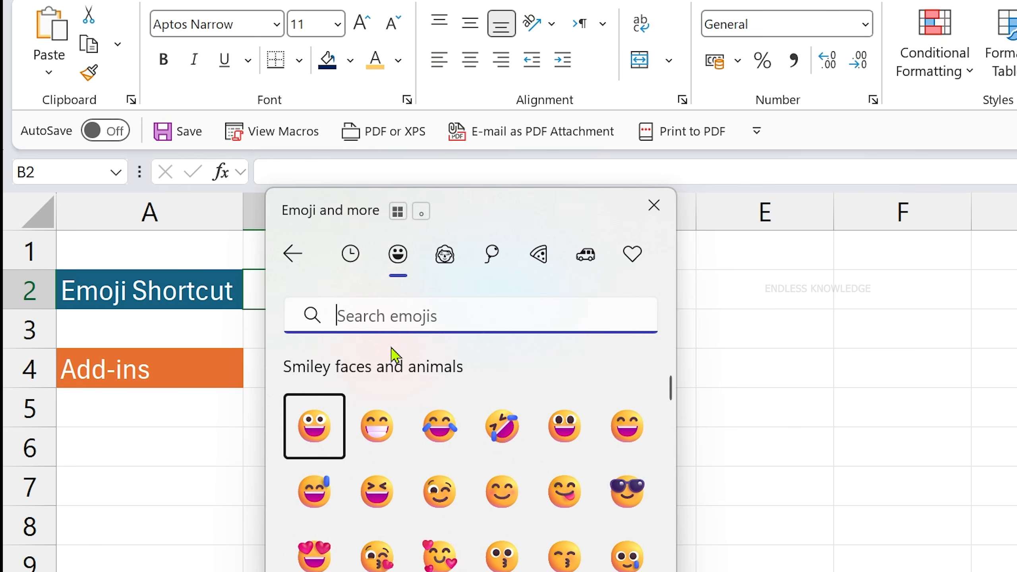
left_click(324, 427)
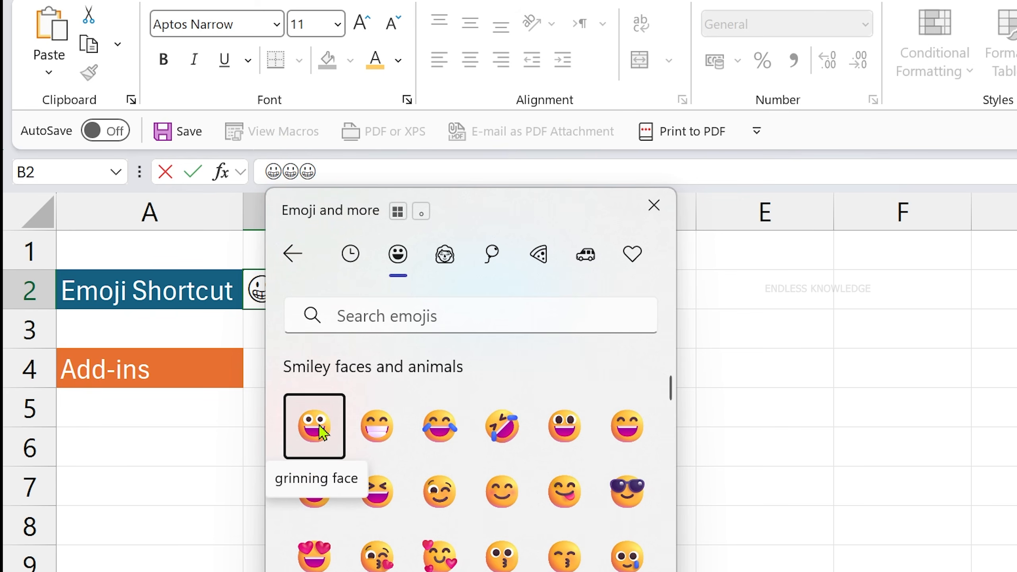
left_click(653, 205)
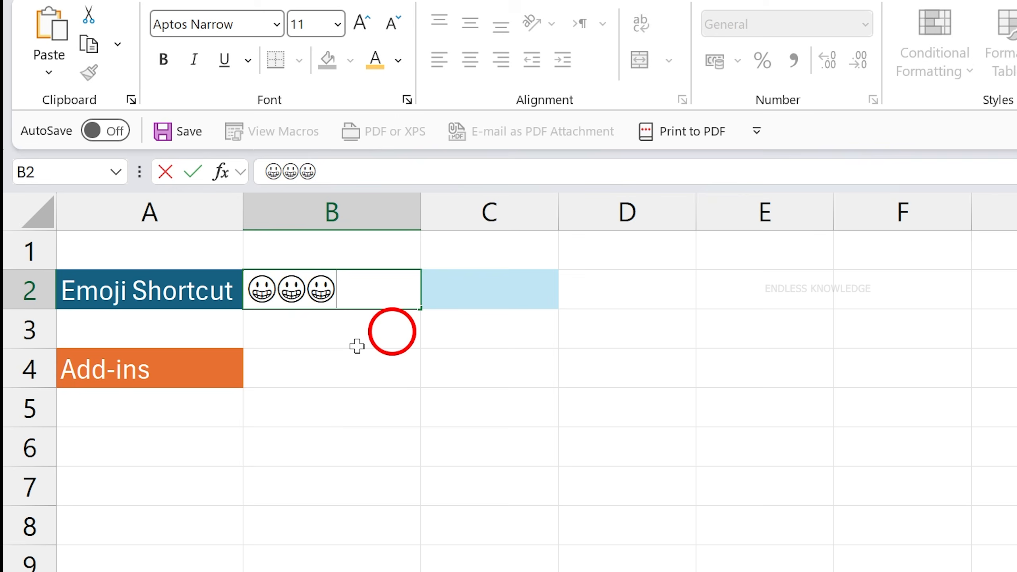
left_click(334, 350)
left_click(348, 291)
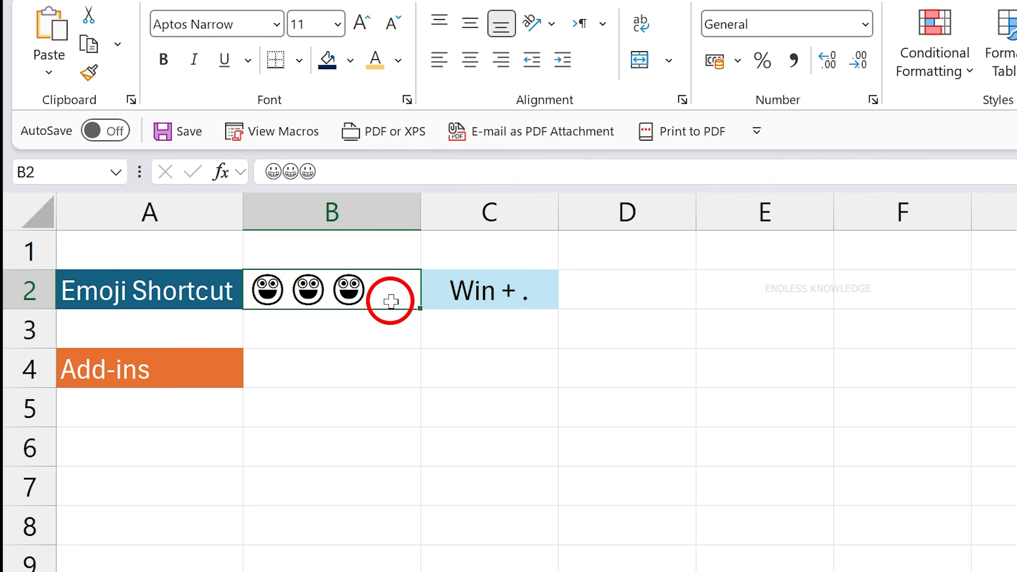
key("super+period")
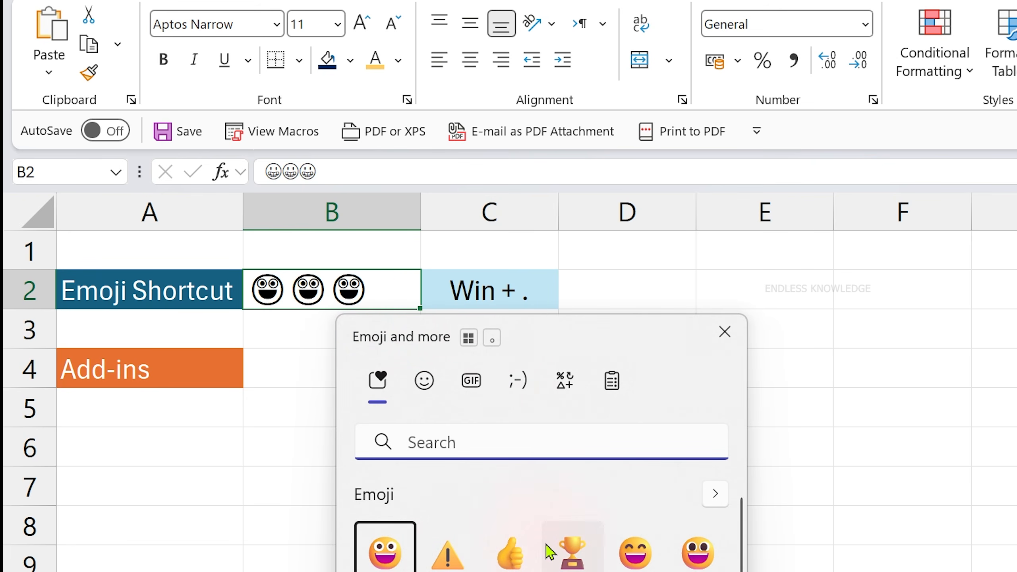
left_click(335, 359)
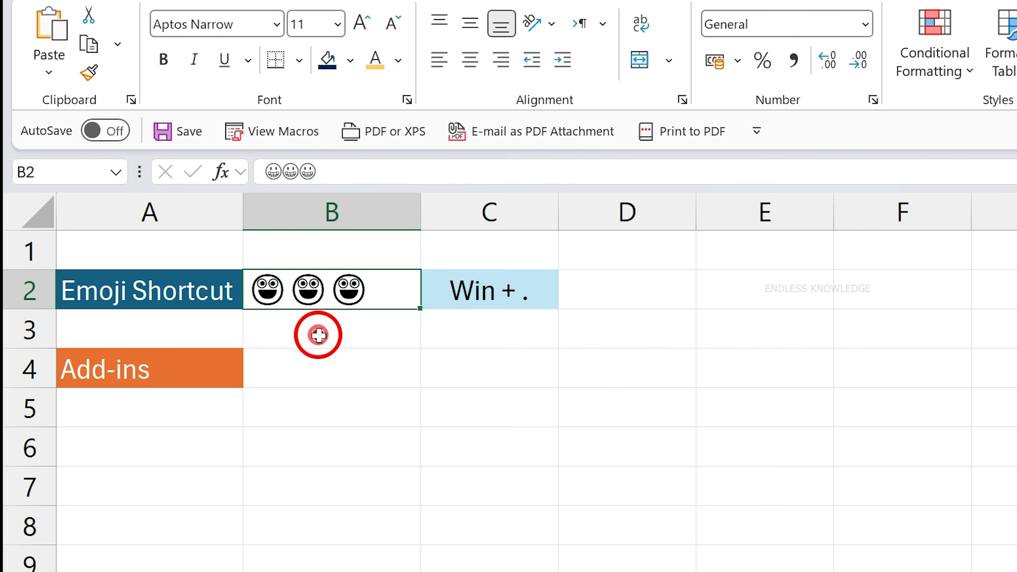
left_click(375, 328)
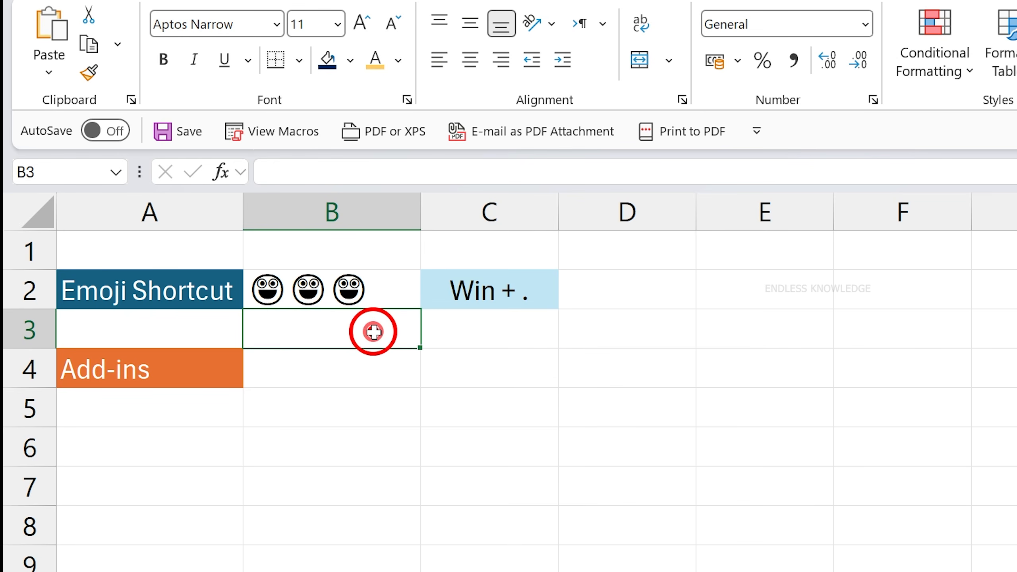
left_click(387, 291)
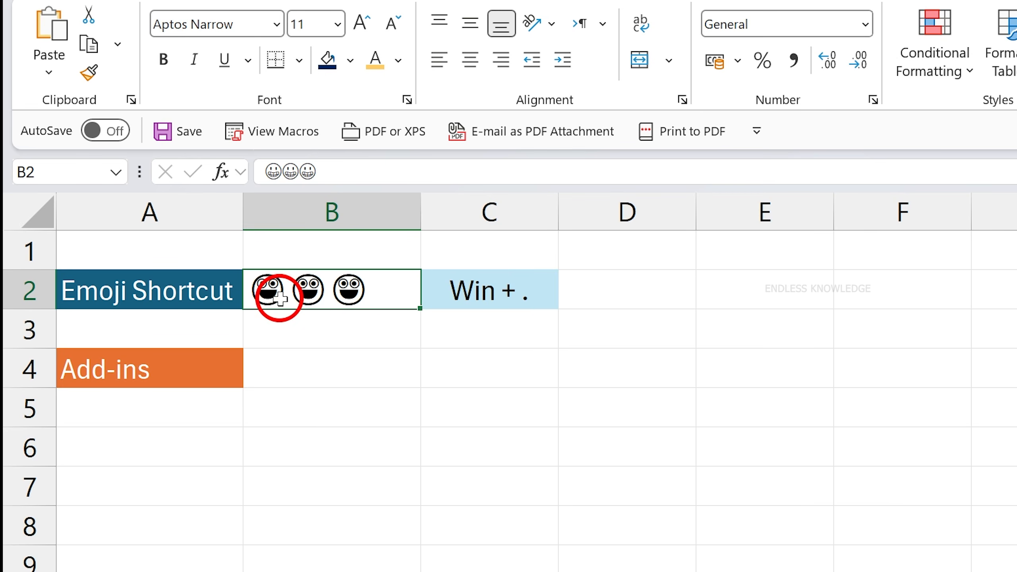
Select cell B4 and open the Office Add-ins dialog to view the already installed add-ins
left_click(355, 374)
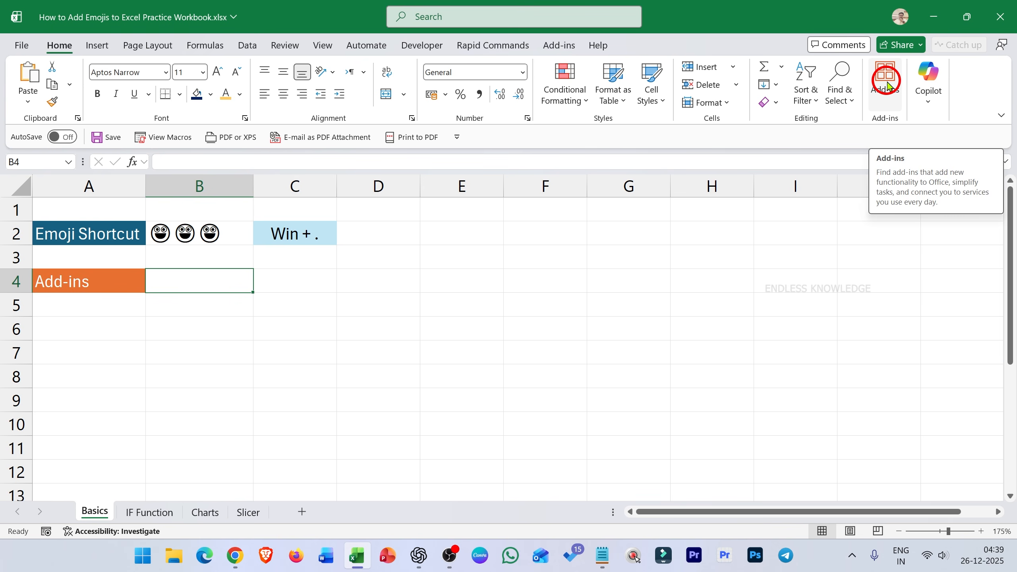
left_click(100, 50)
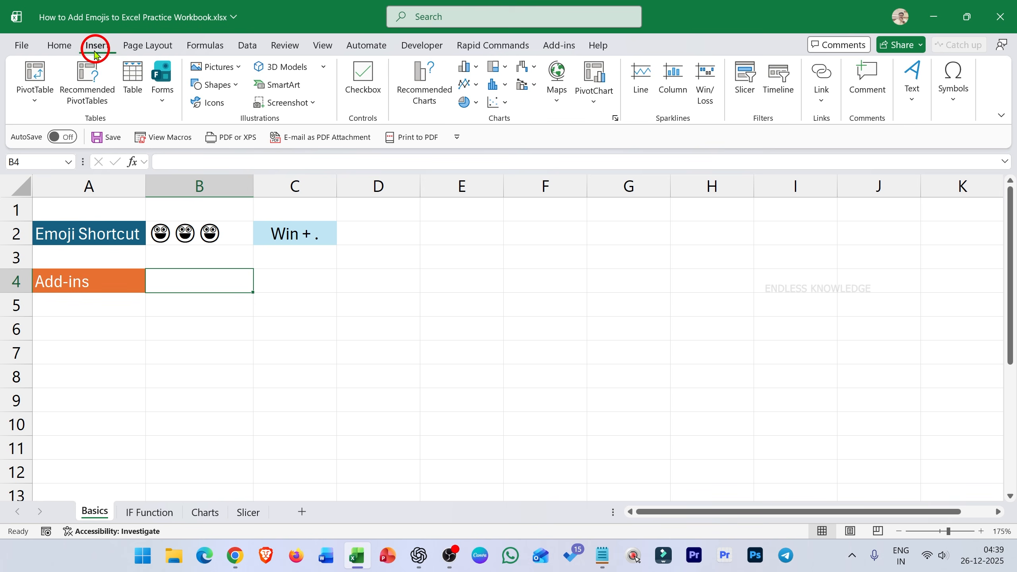
left_click(59, 45)
left_click(875, 97)
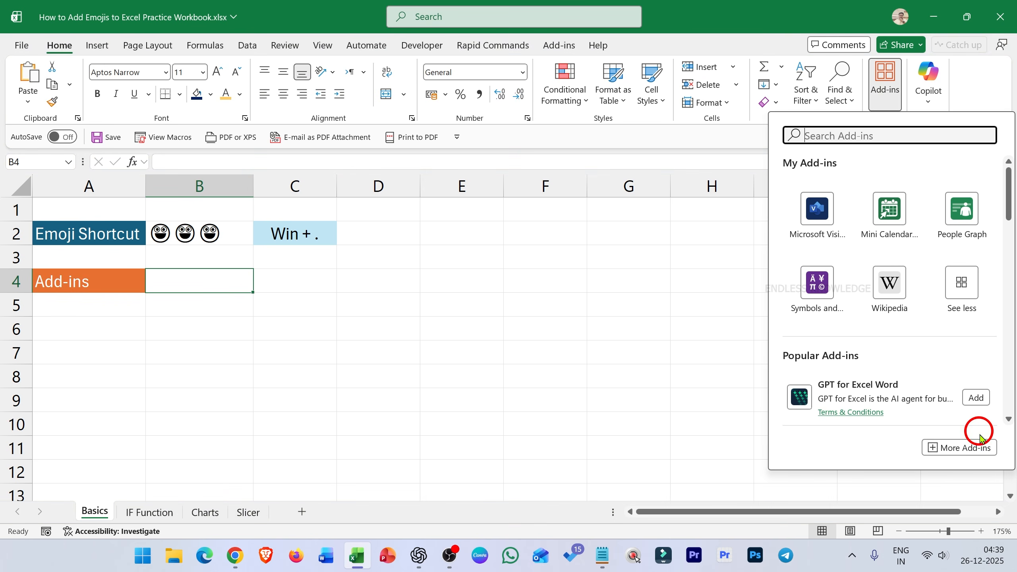
left_click(969, 447)
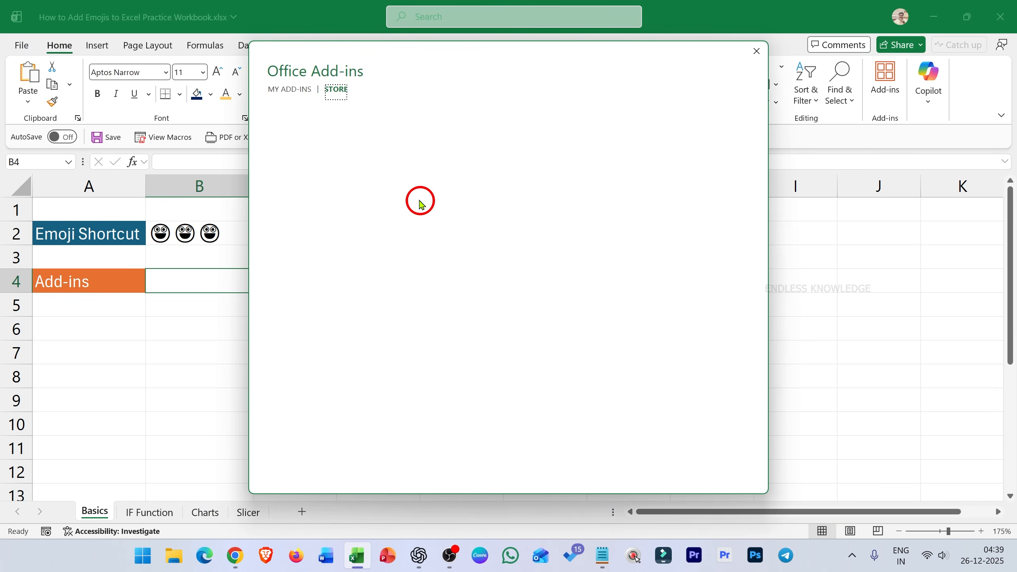
left_click(291, 90)
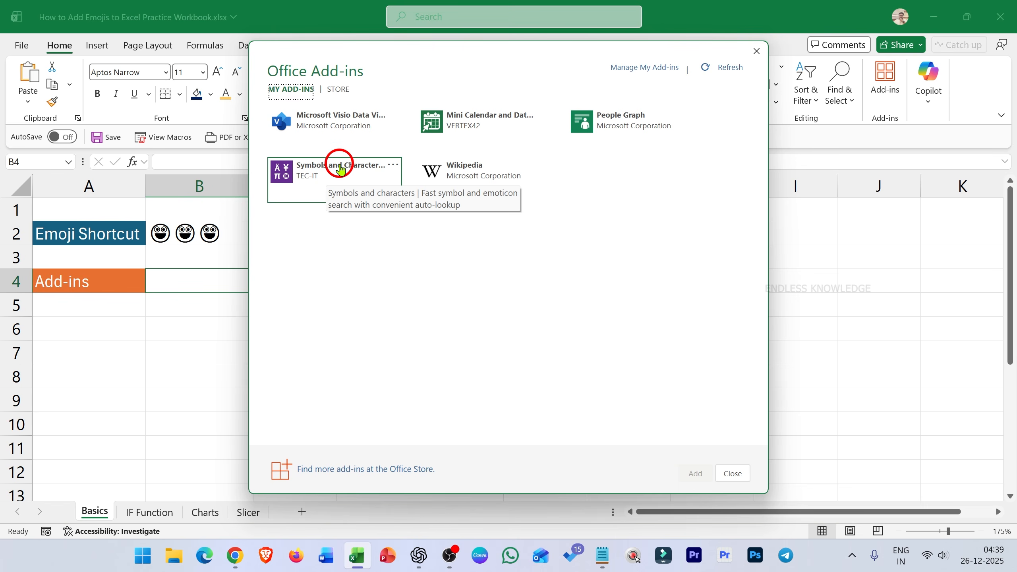
Search the add-in store for symbols, add Symbols and Characters - Fast Symbol Lookup, and accept its license terms
left_click(338, 89)
left_click(308, 151)
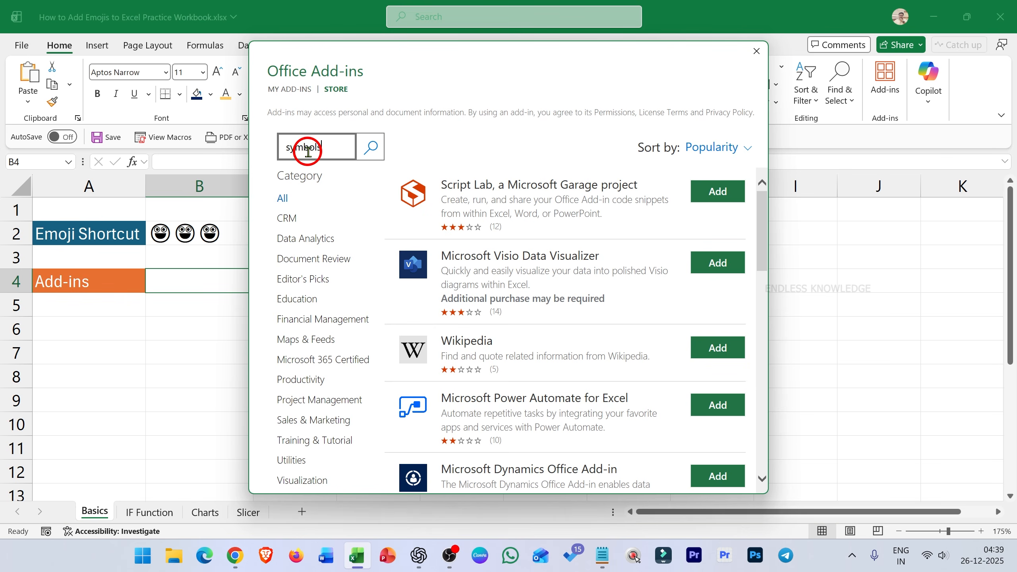
type("symbols")
key("Return")
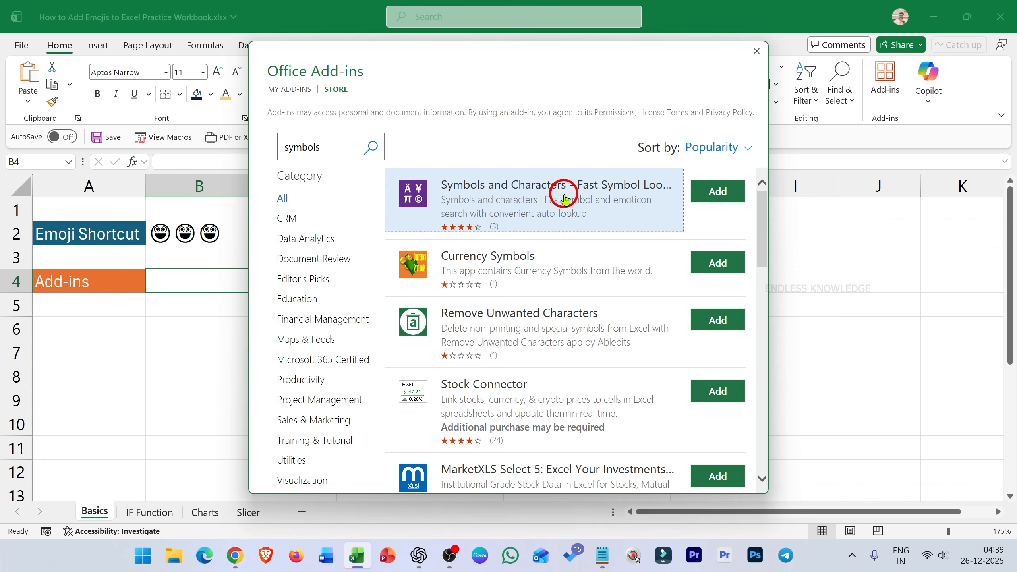
left_click(564, 192)
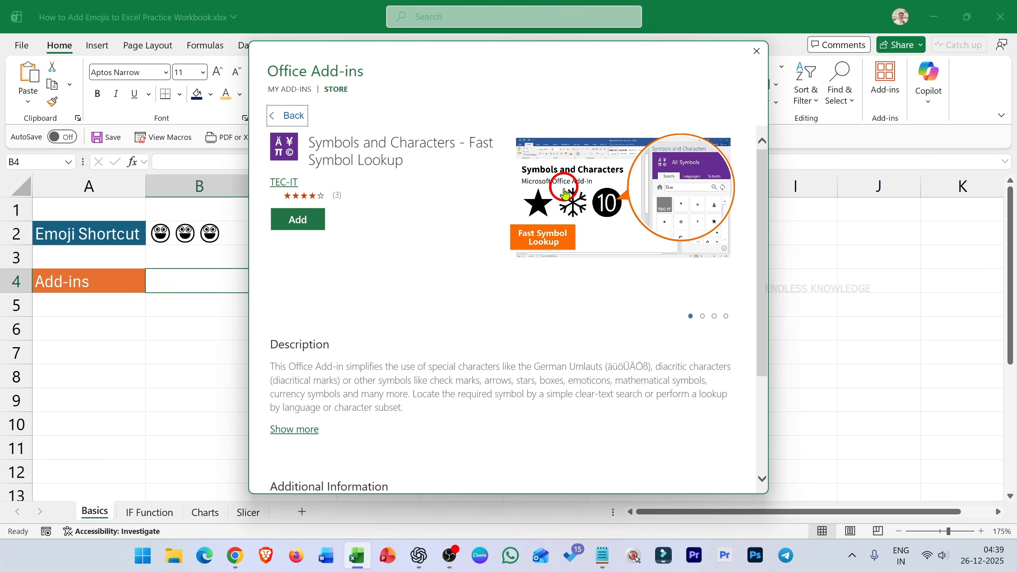
left_click(298, 220)
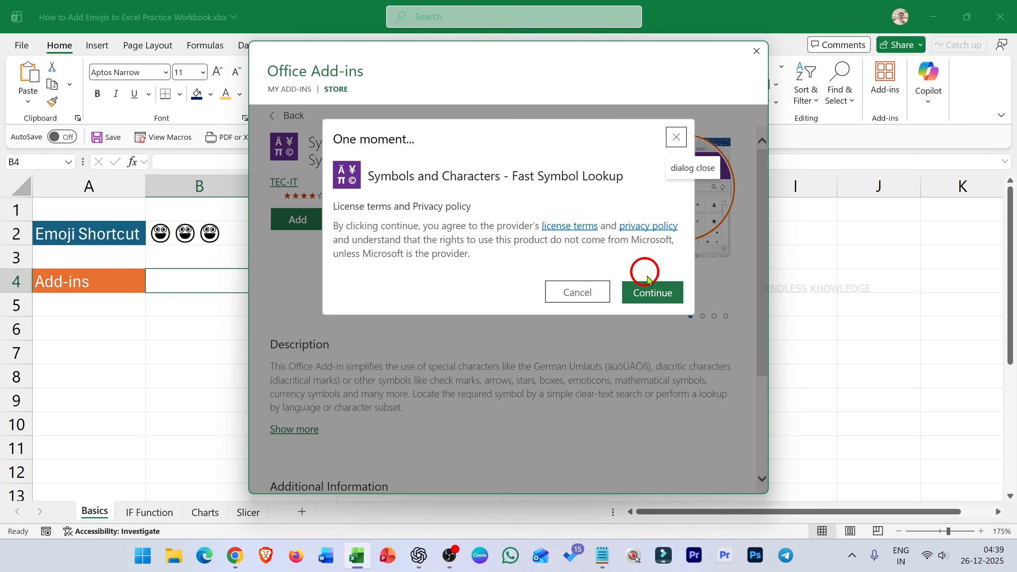
left_click(651, 291)
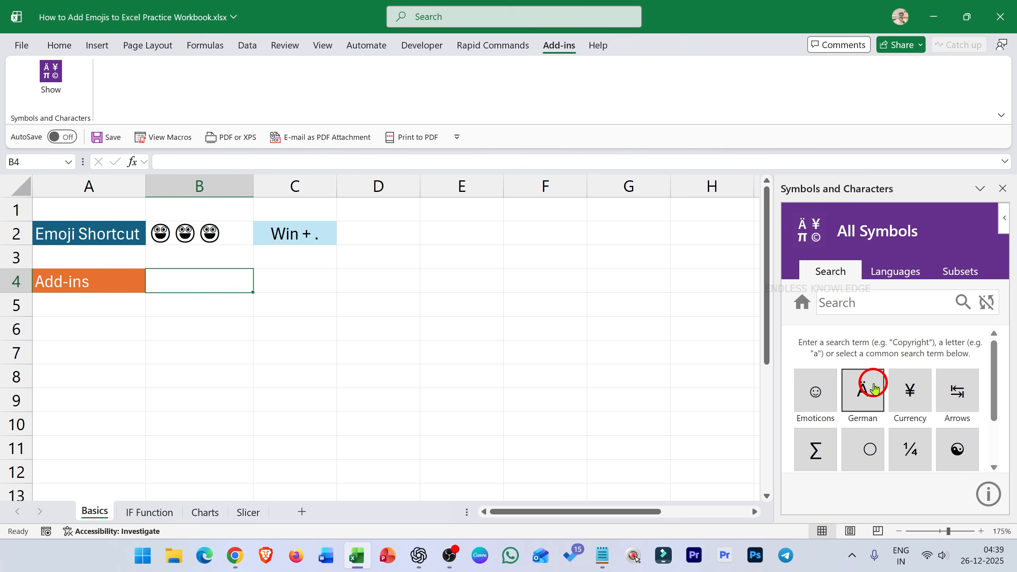
Show the add-in's Emoticons category and insert the grinning face with smiling eyes into cell B4
scroll(943, 396, "down", 2)
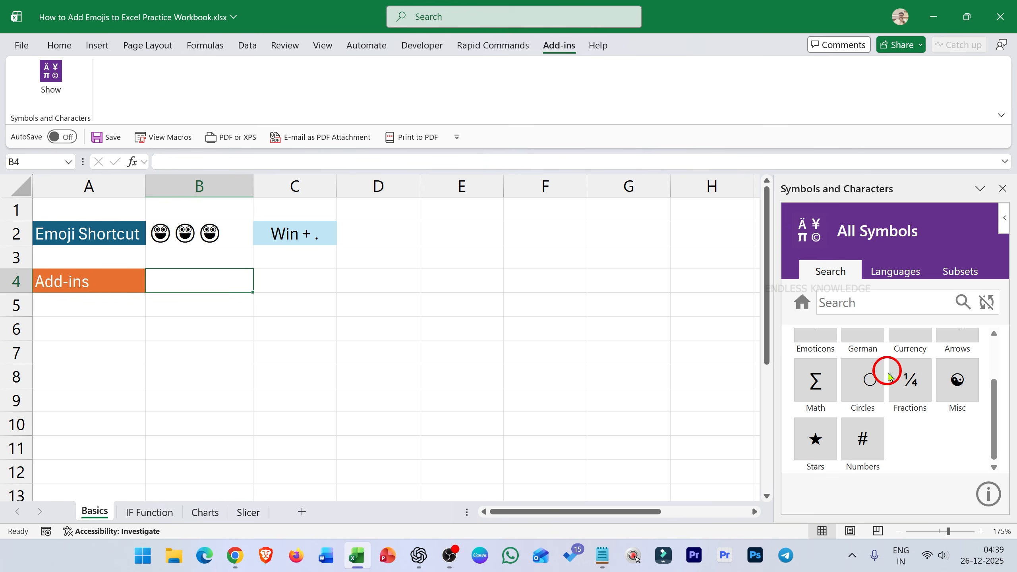
scroll(885, 378, "up", 2)
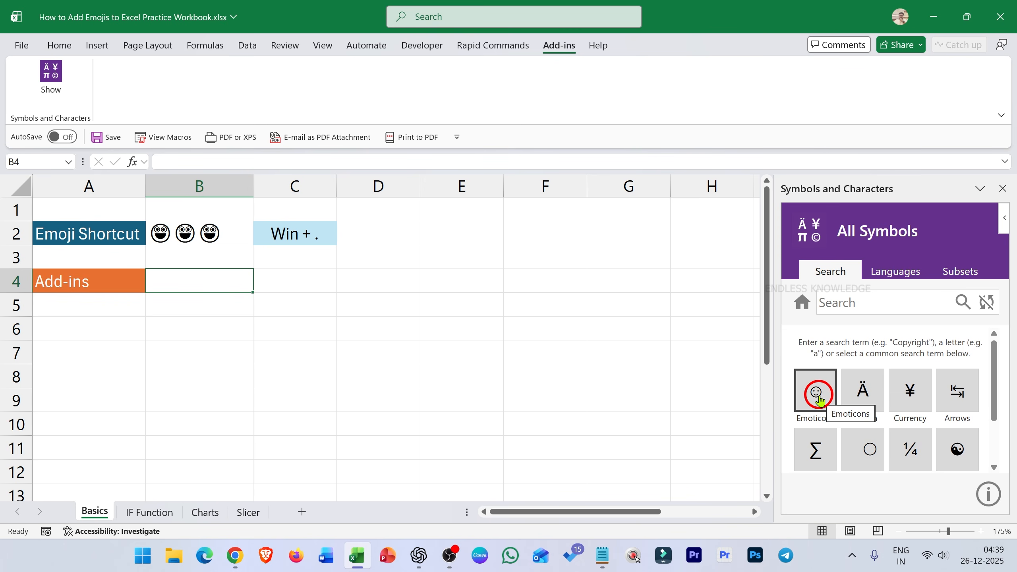
left_click(817, 394)
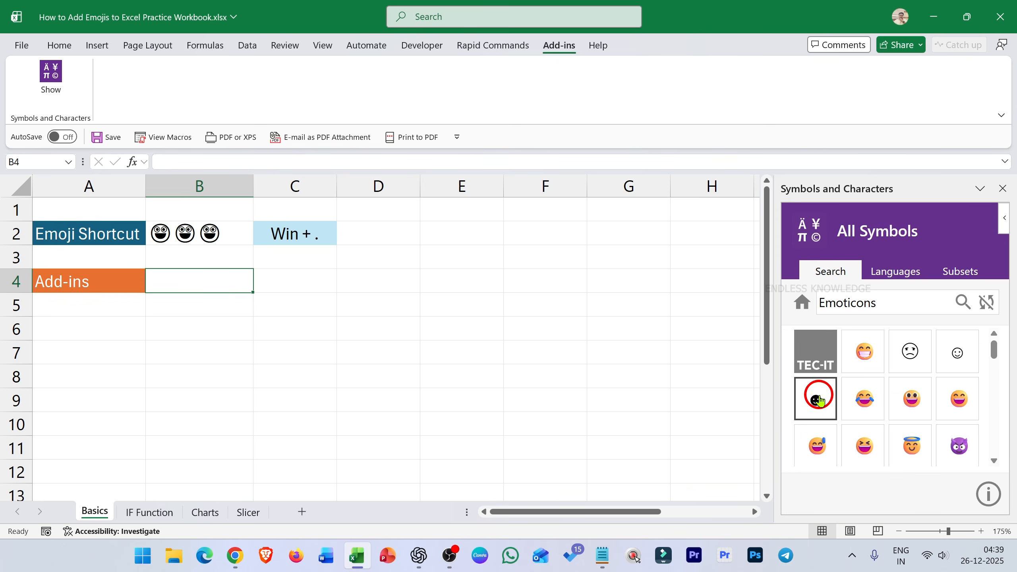
left_click(865, 360)
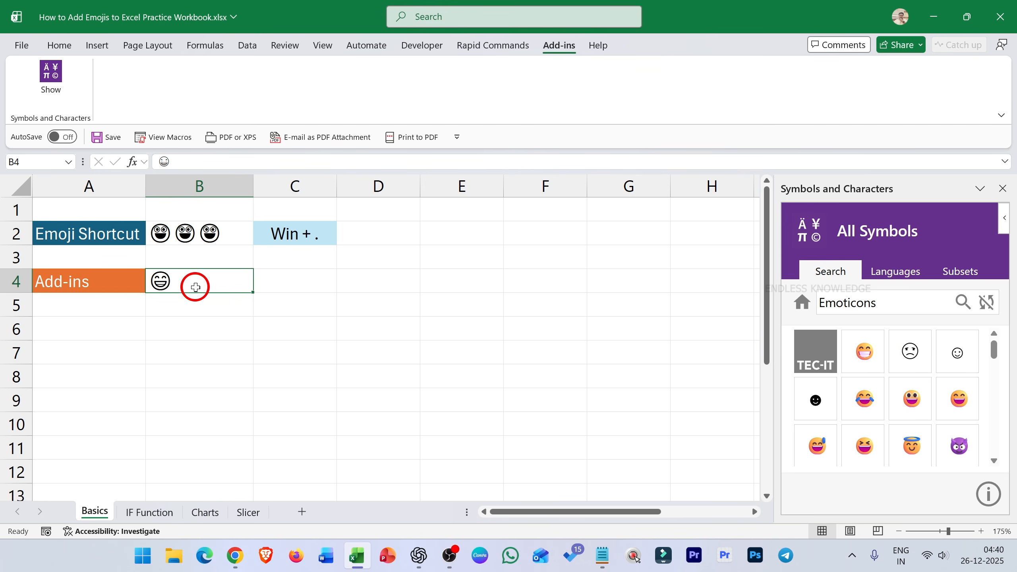
Try several other face emoticons in cell B4, including tears of joy, winking and anxious faces
left_click(859, 411)
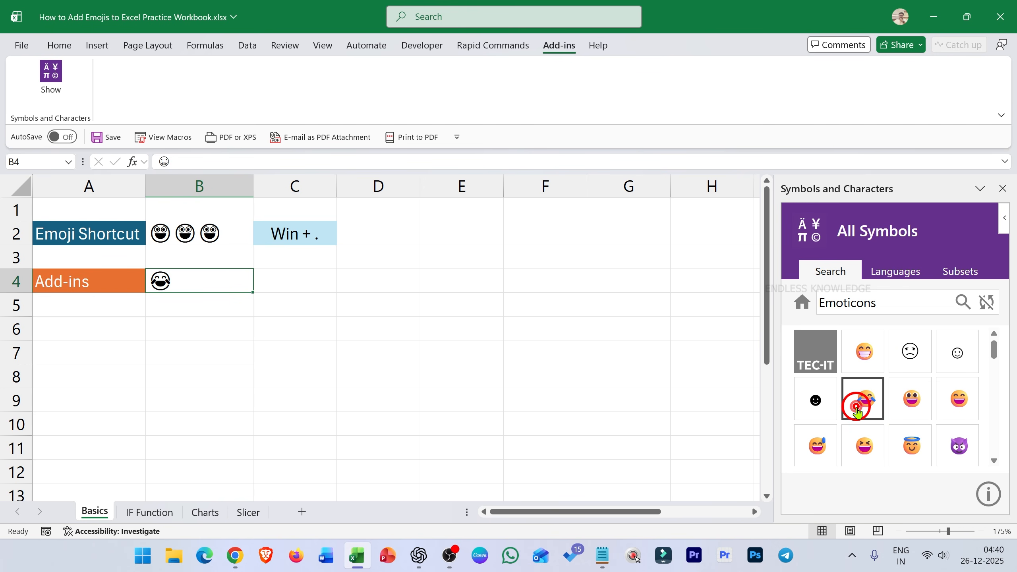
left_click(925, 401)
left_click(920, 305)
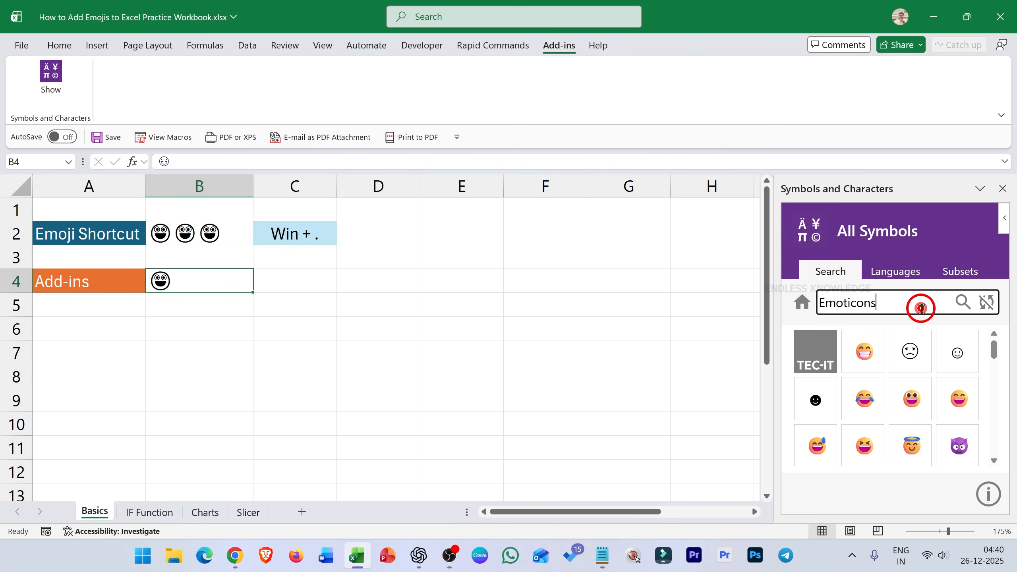
scroll(934, 378, "down", 3)
scroll(930, 389, "down", 1)
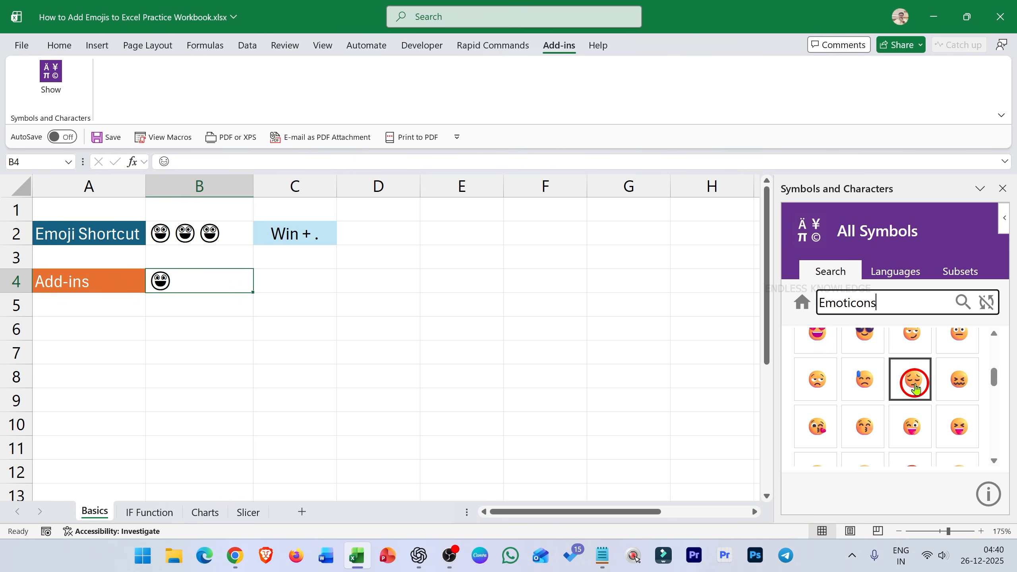
left_click(914, 384)
left_click(913, 412)
scroll(912, 413, "down", 2)
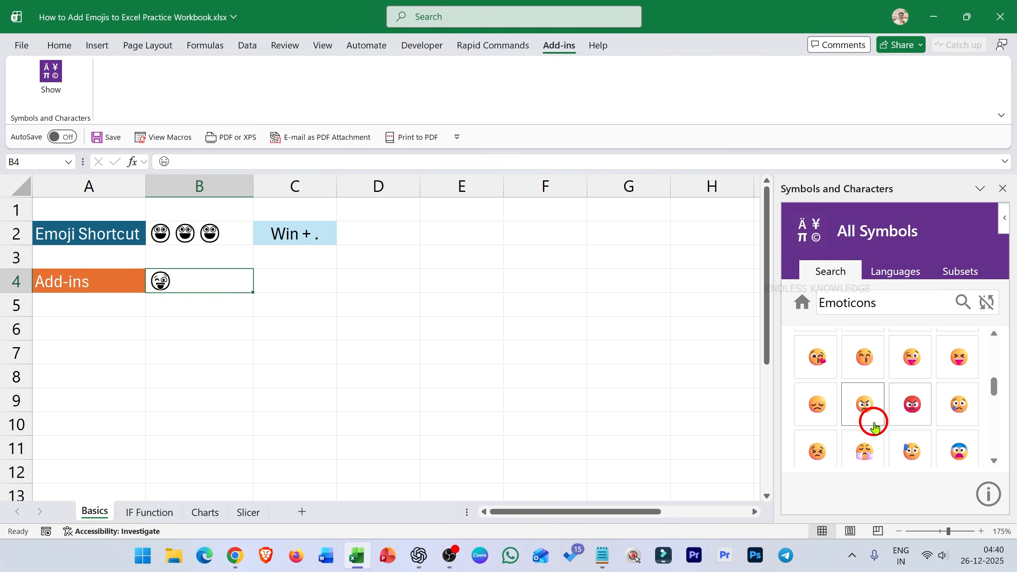
left_click(865, 448)
left_click(909, 452)
left_click(863, 404)
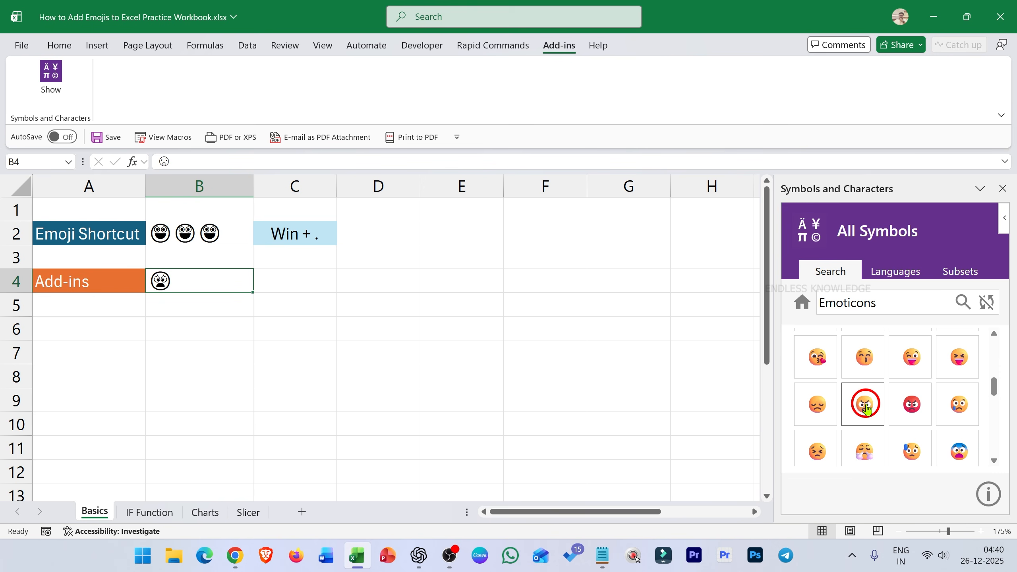
Replace the emoji in cell B4 with the raised hands emoticon and close the add-in pane
scroll(865, 404, "down", 3)
scroll(865, 411, "down", 2)
left_click(864, 402)
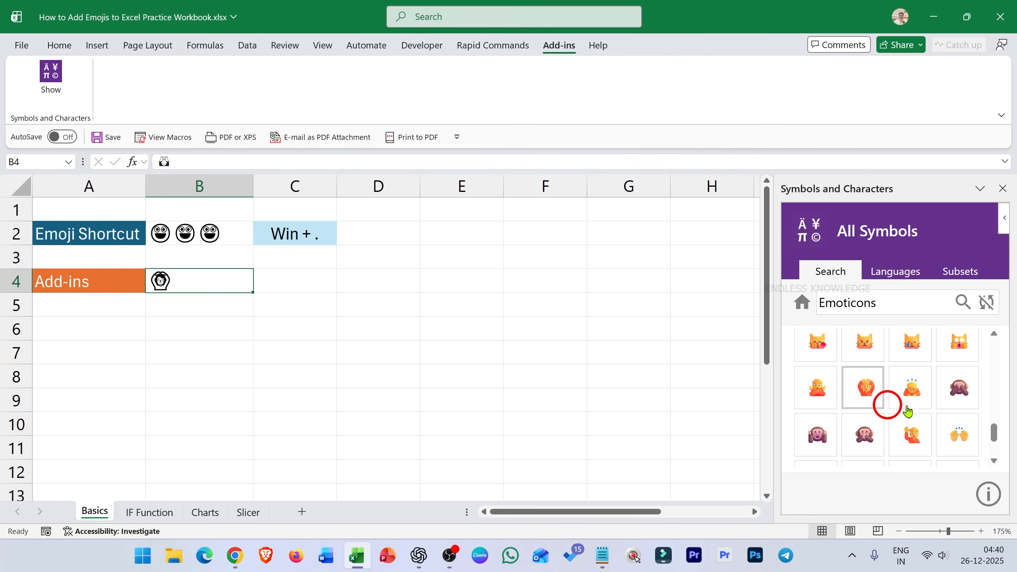
left_click(954, 435)
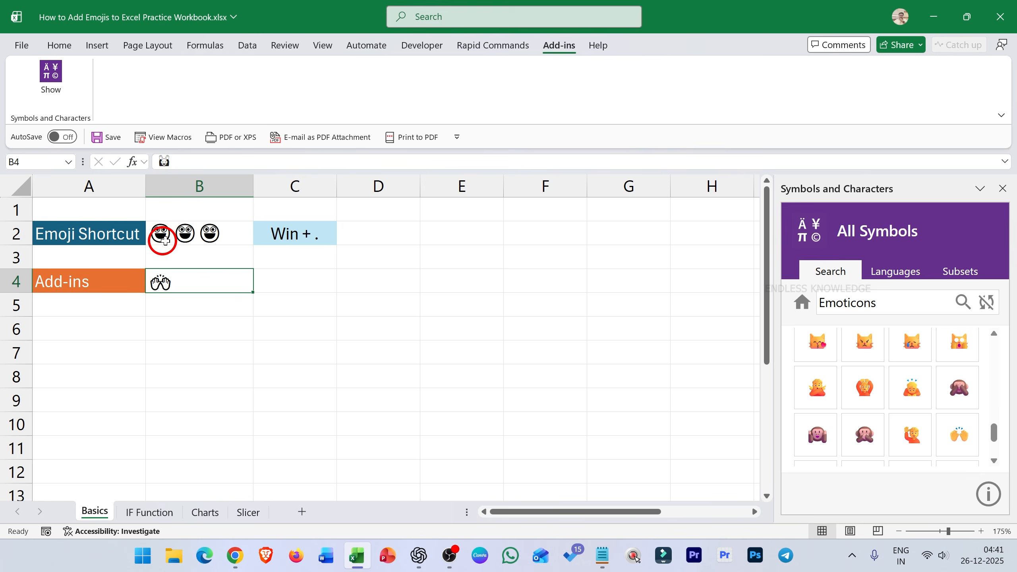
left_click(1002, 188)
Show the built-in Symbols options and the Windows emoji picker without inserting anything
left_click(98, 46)
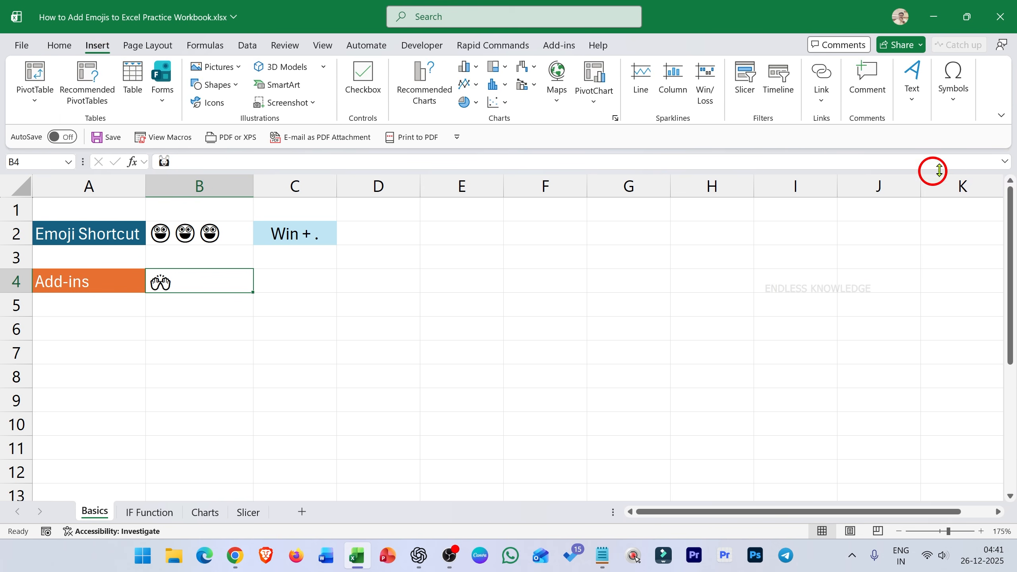
left_click(954, 103)
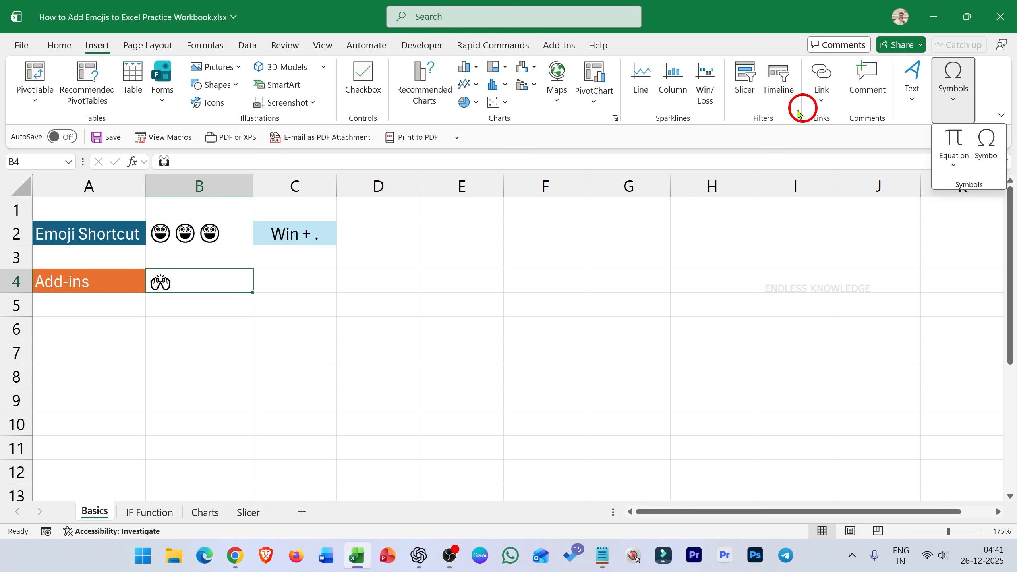
left_click(106, 48)
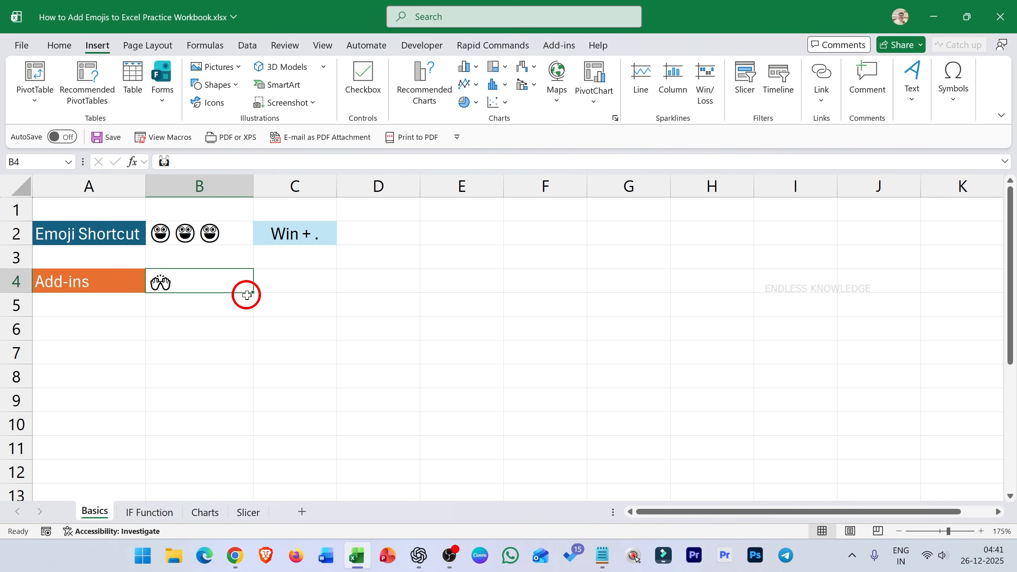
left_click(231, 231)
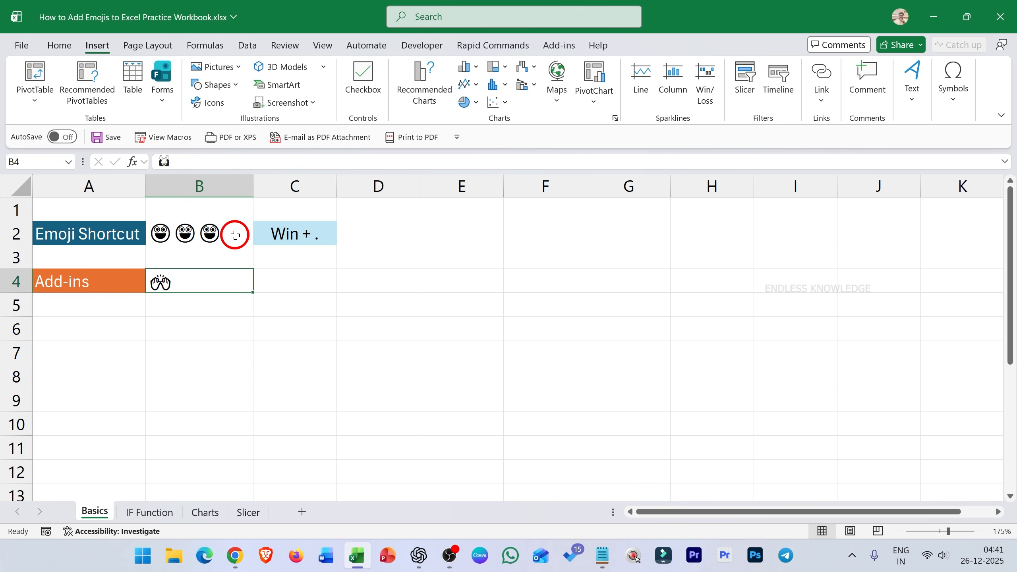
key("super+period")
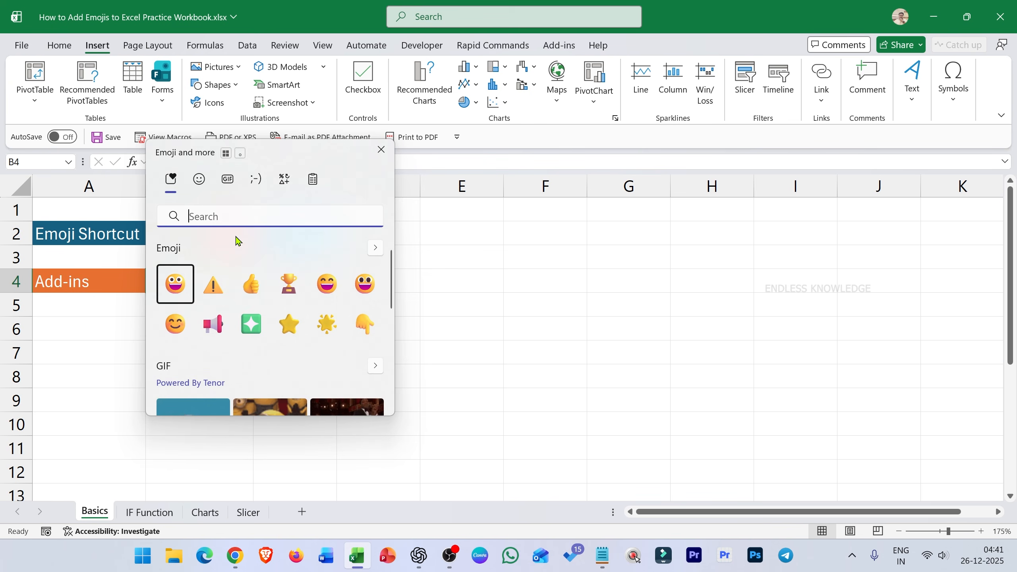
key("Escape")
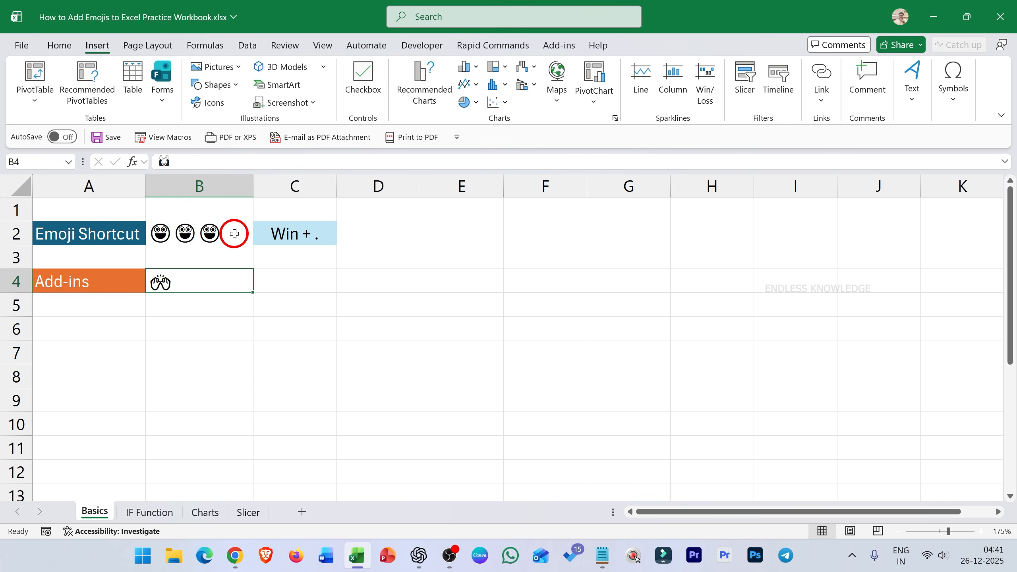
Recolor the emojis in cells B2:B4, trying light orange and settling on a dark teal font color
left_click_drag(235, 233, 230, 284)
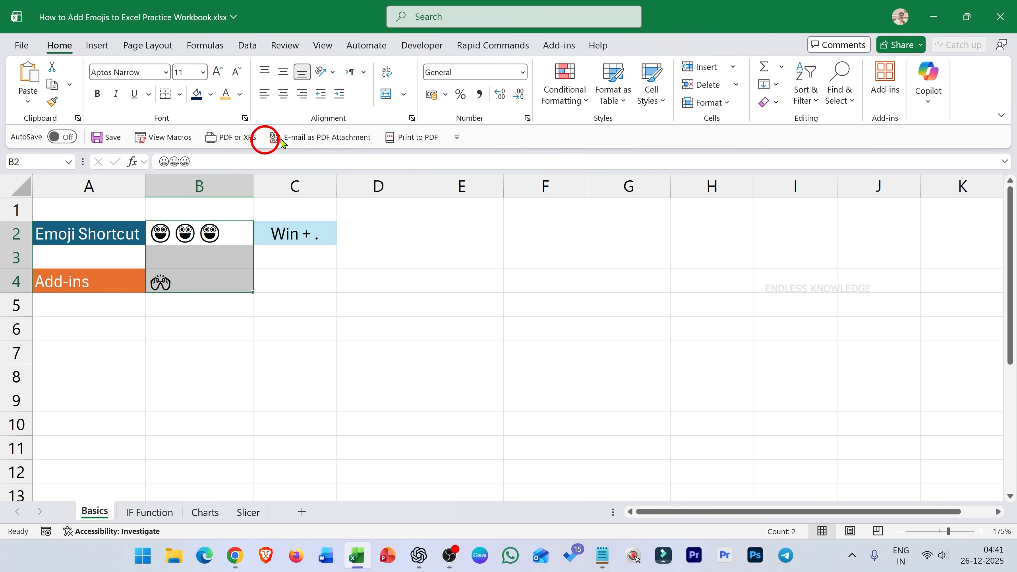
left_click(228, 95)
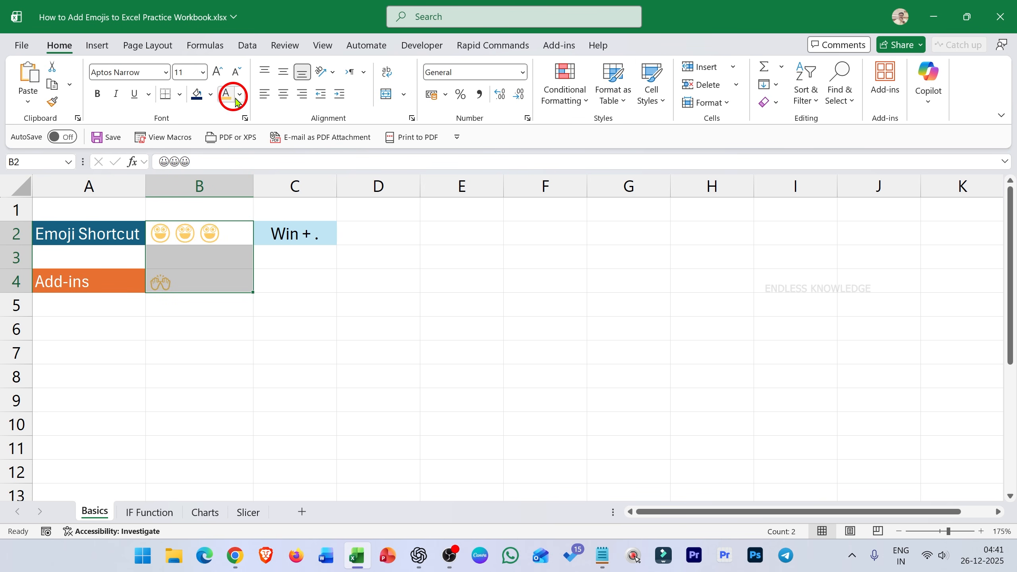
left_click(239, 95)
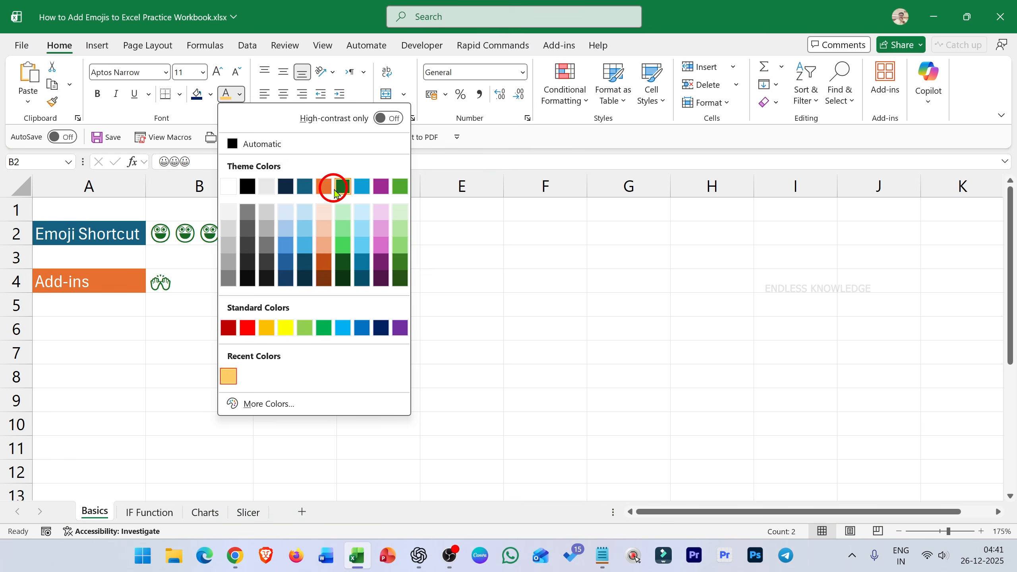
left_click(304, 264)
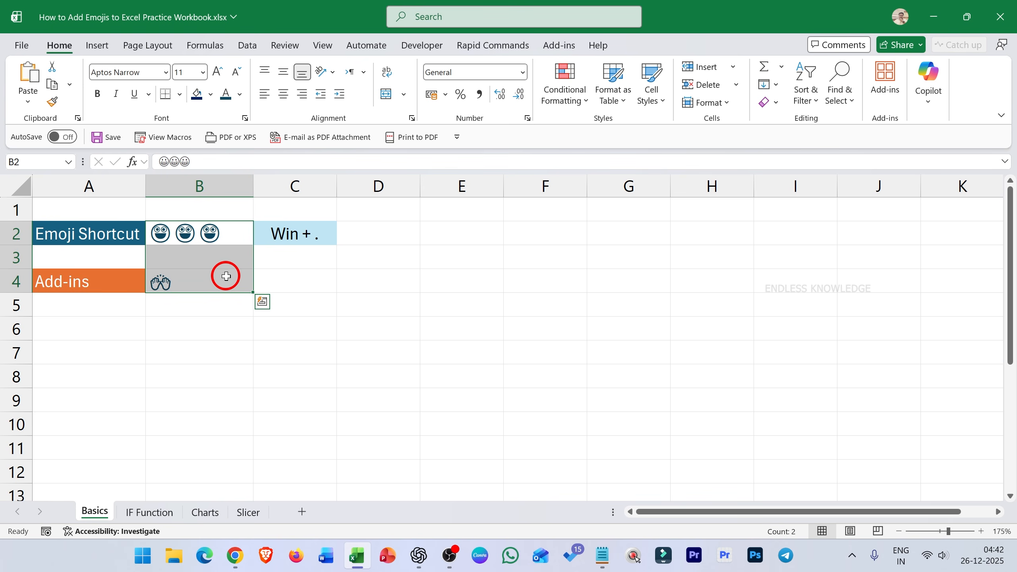
left_click(228, 282)
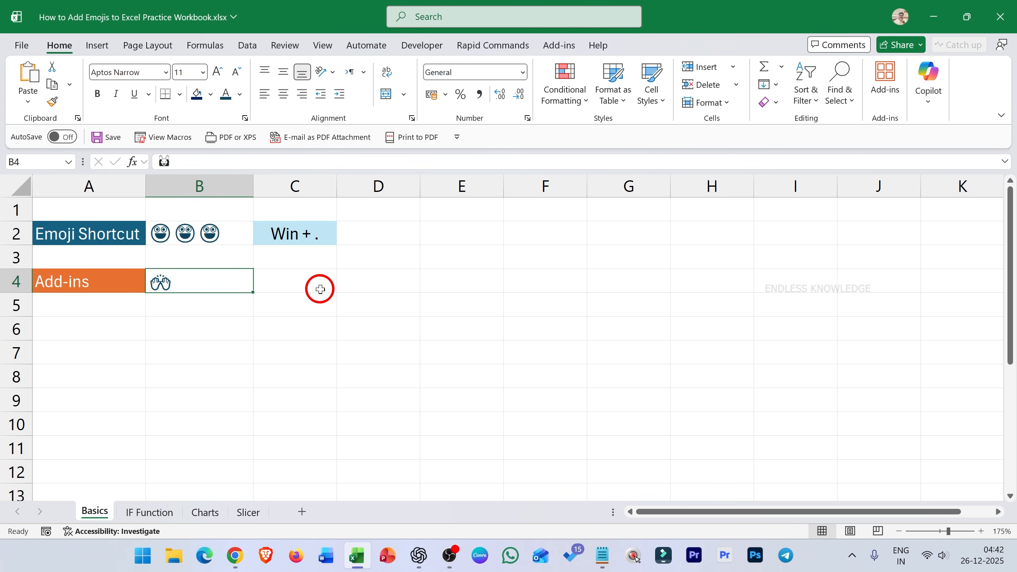
Insert a small text box in column C beside the raised hands emoji and widen it slightly
left_click(97, 48)
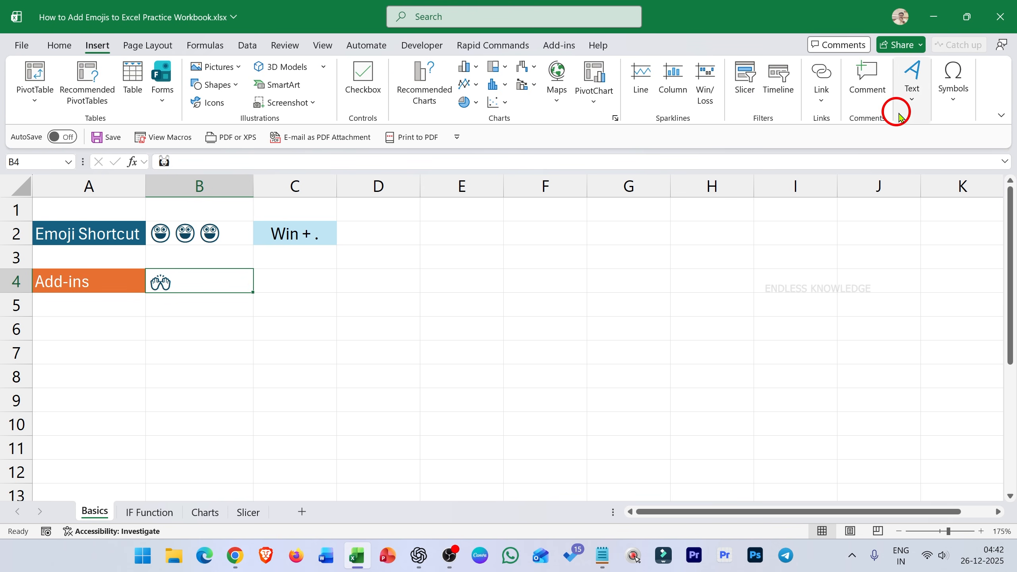
left_click(914, 103)
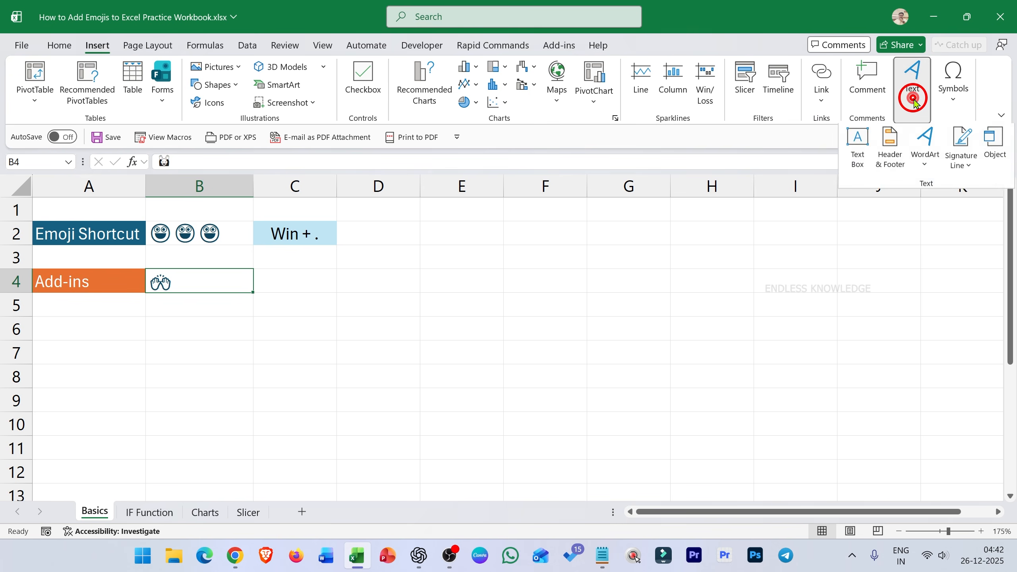
left_click(859, 156)
left_click(295, 280)
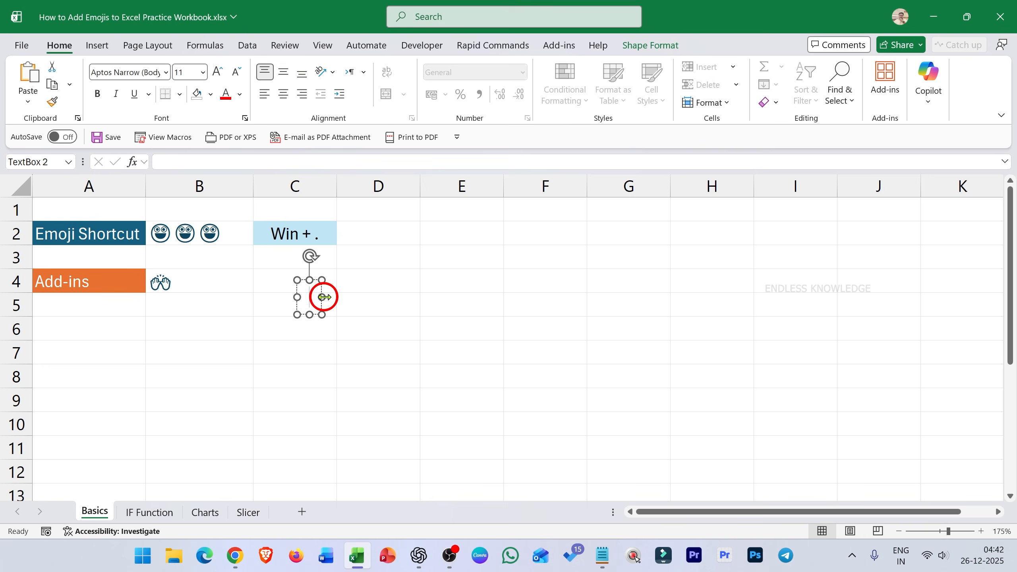
left_click_drag(323, 297, 334, 296)
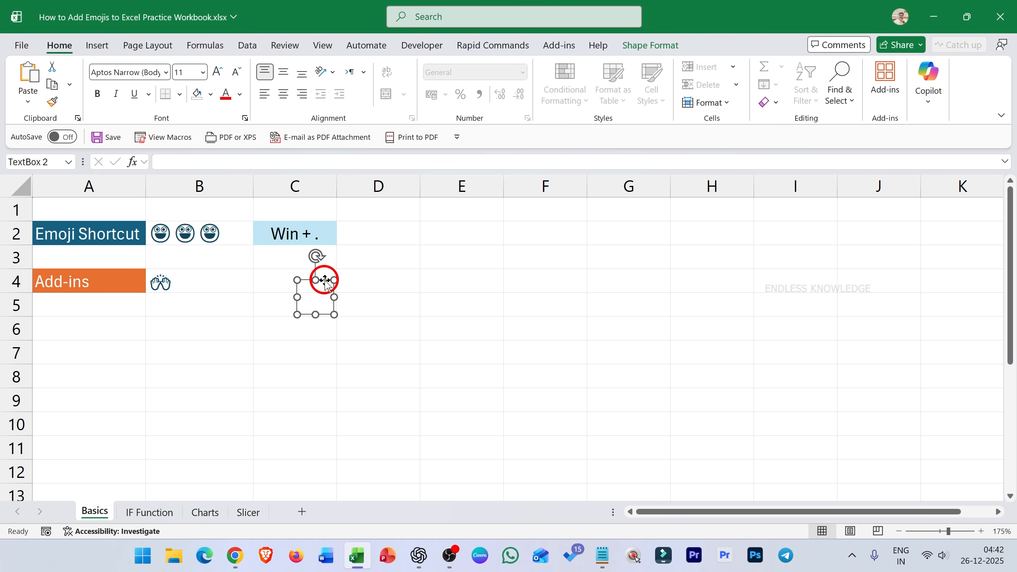
Link the text box to the emoji cell with the formula =$B$4 and widen it to about 1.02 cm
left_click(171, 159)
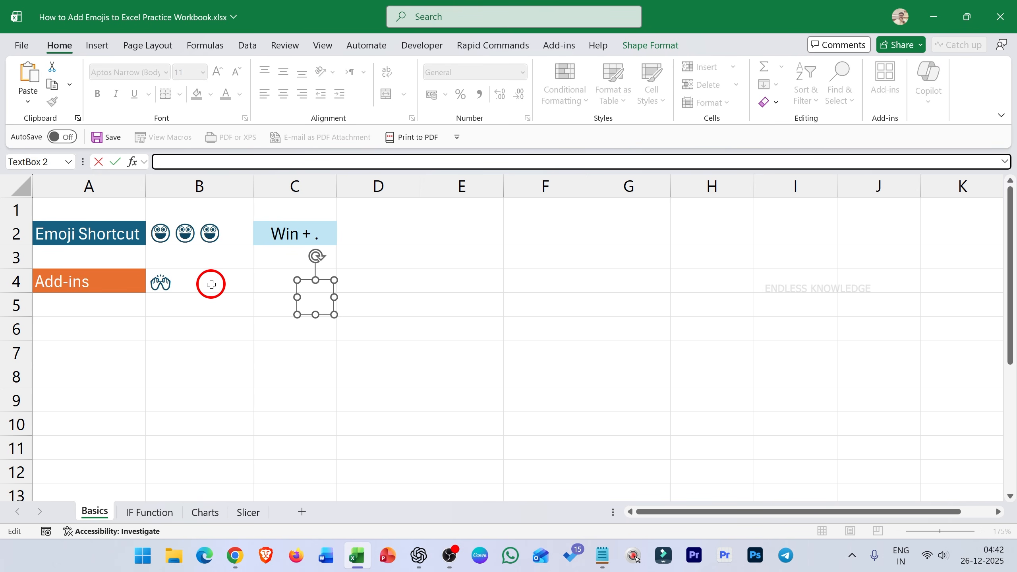
type("=")
left_click(175, 278)
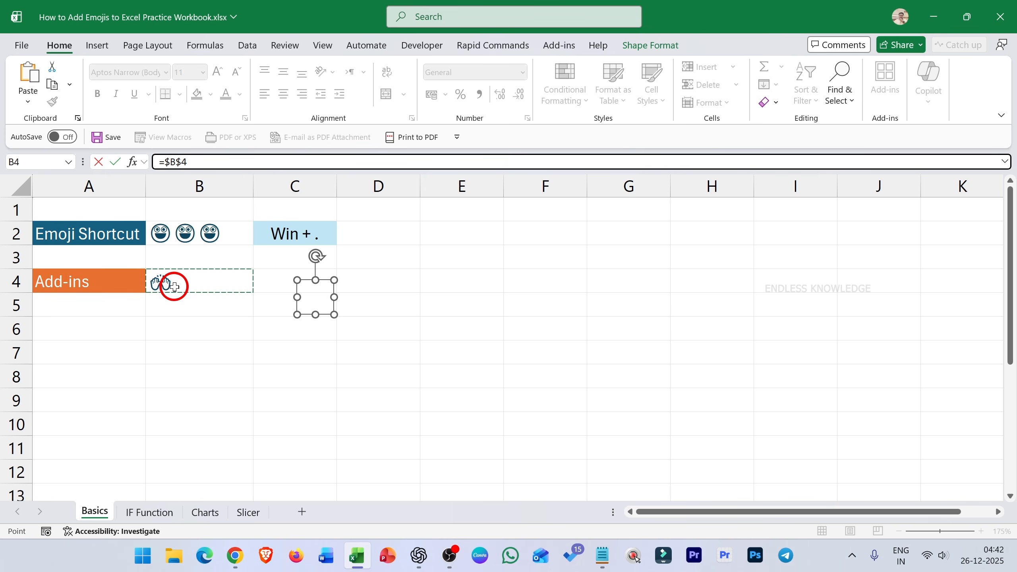
key("Return")
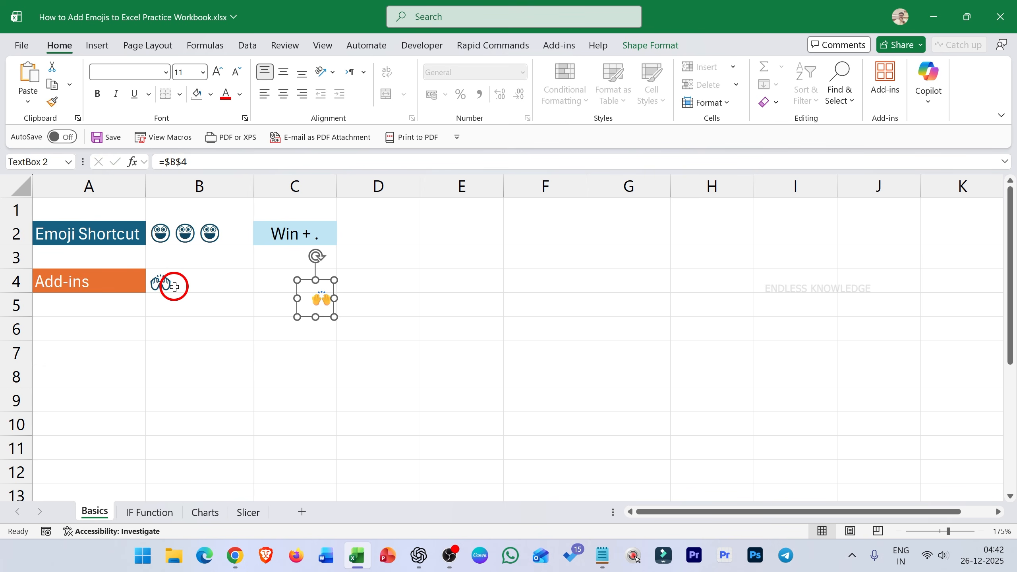
left_click_drag(333, 320, 344, 318)
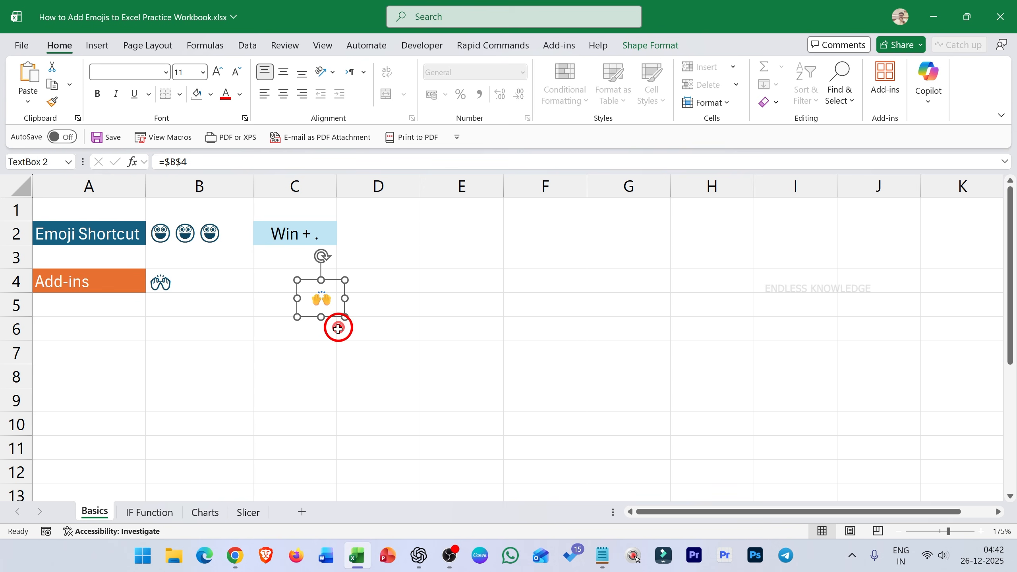
left_click(348, 343)
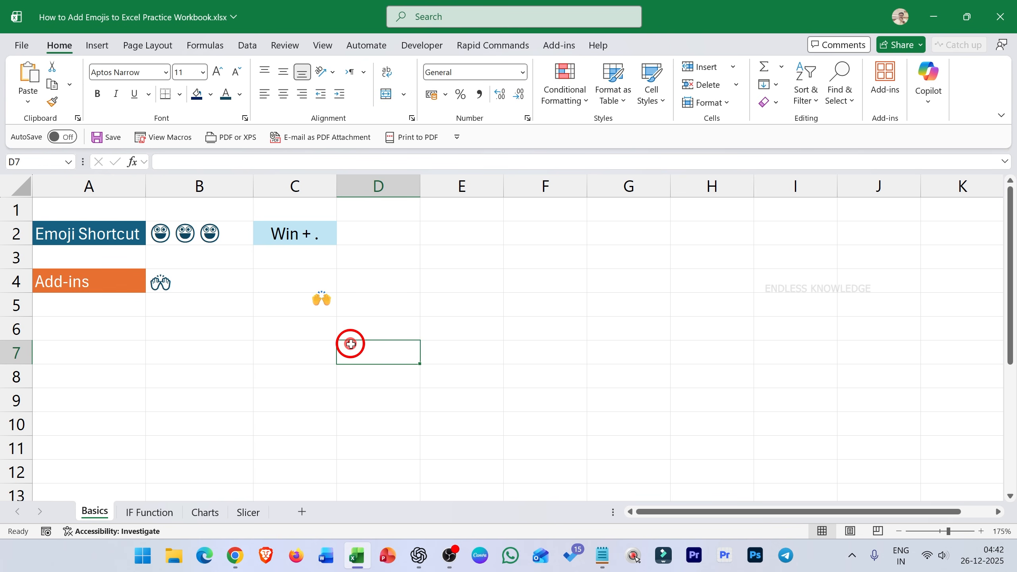
Give the linked text box no fill and no outline
left_click(333, 316)
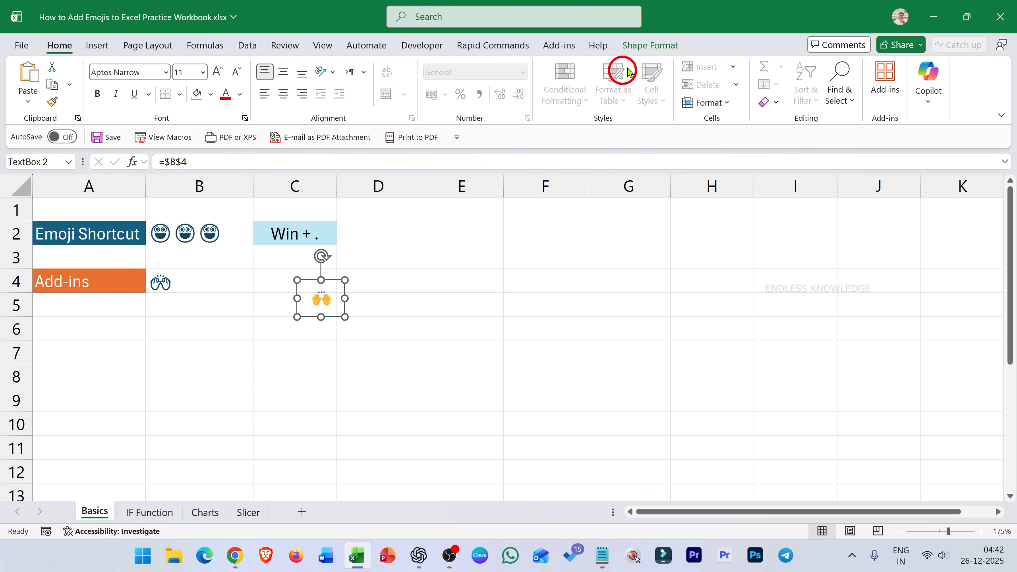
left_click(648, 45)
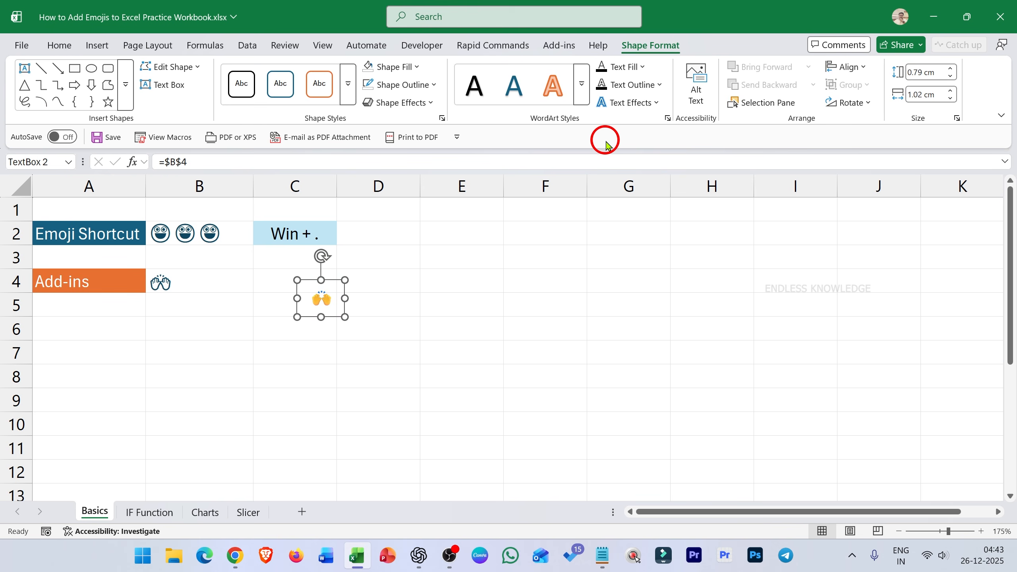
left_click(397, 67)
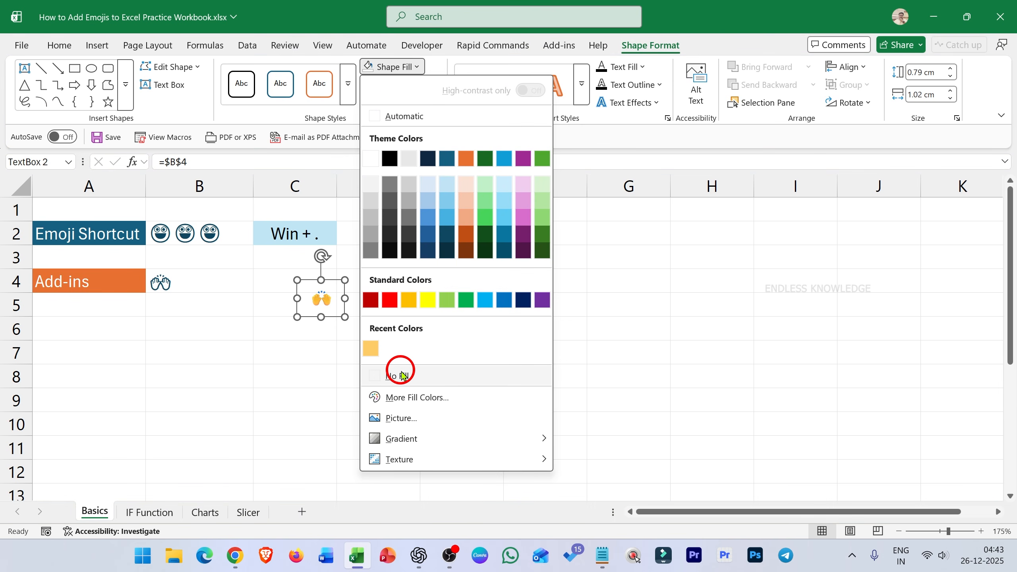
left_click(402, 376)
left_click(399, 85)
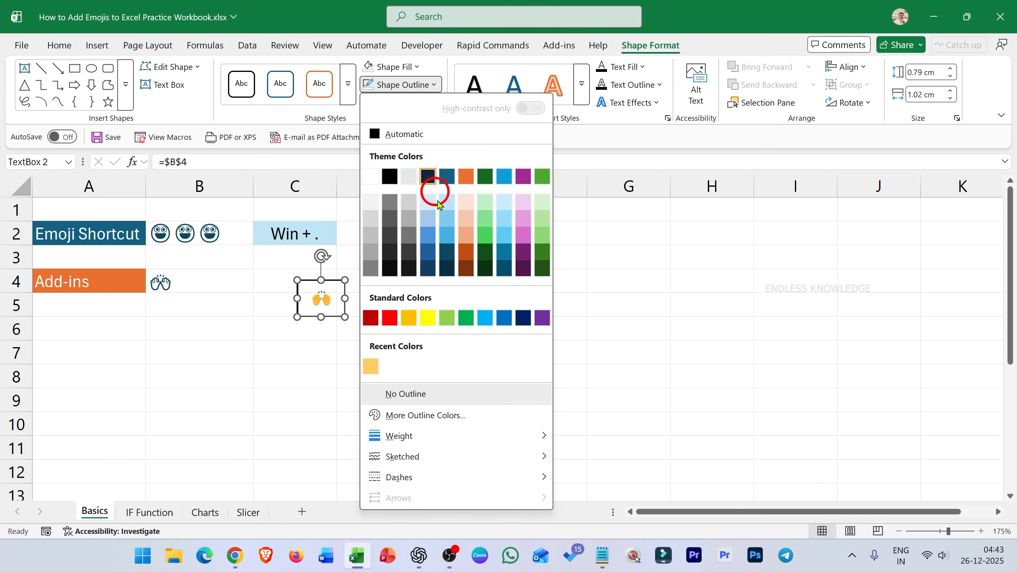
left_click(420, 84)
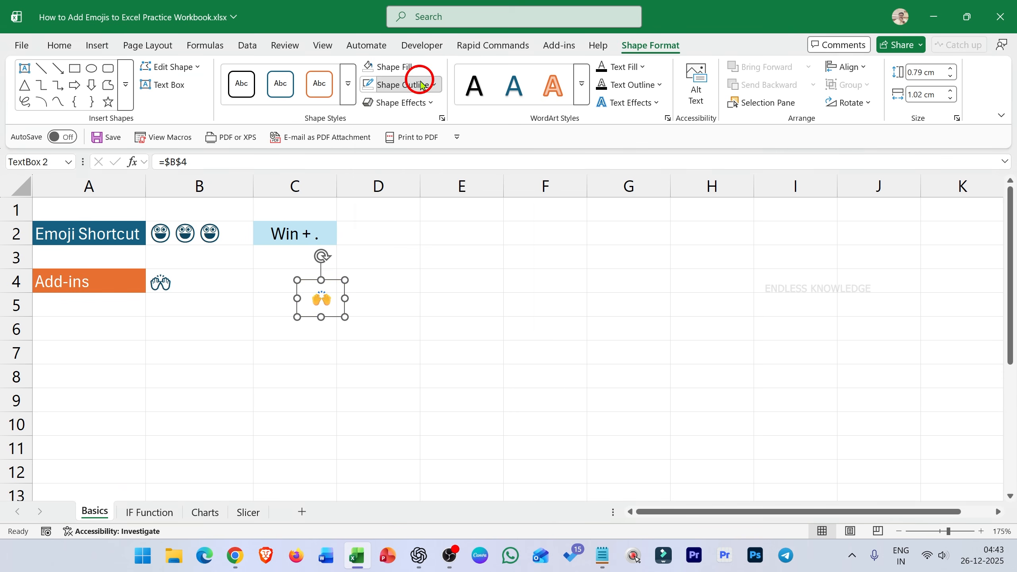
Move the linked text box over the emoji in cell B4 and set its font size to 12
left_click_drag(329, 316, 170, 301)
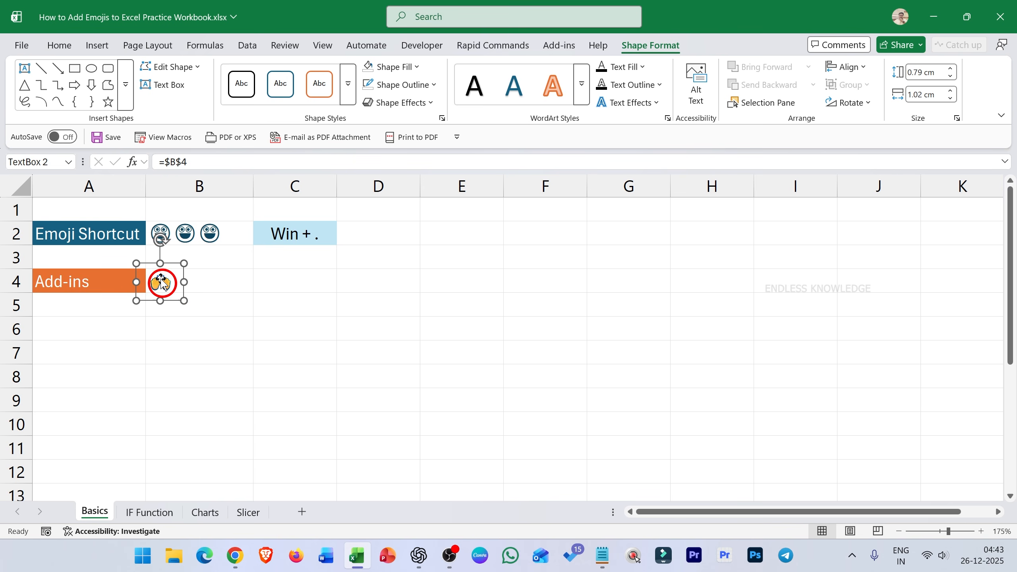
left_click(59, 45)
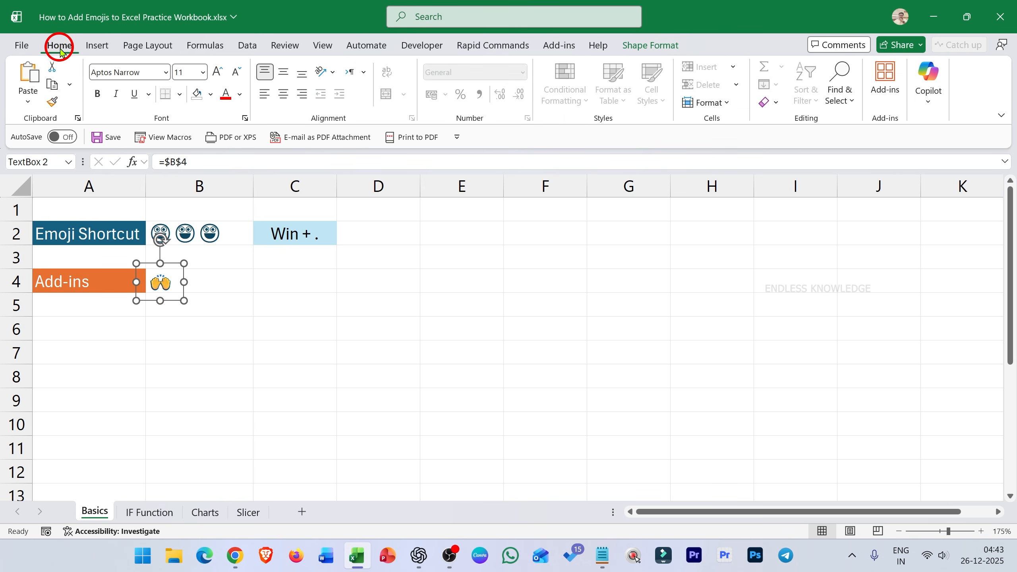
left_click(218, 72)
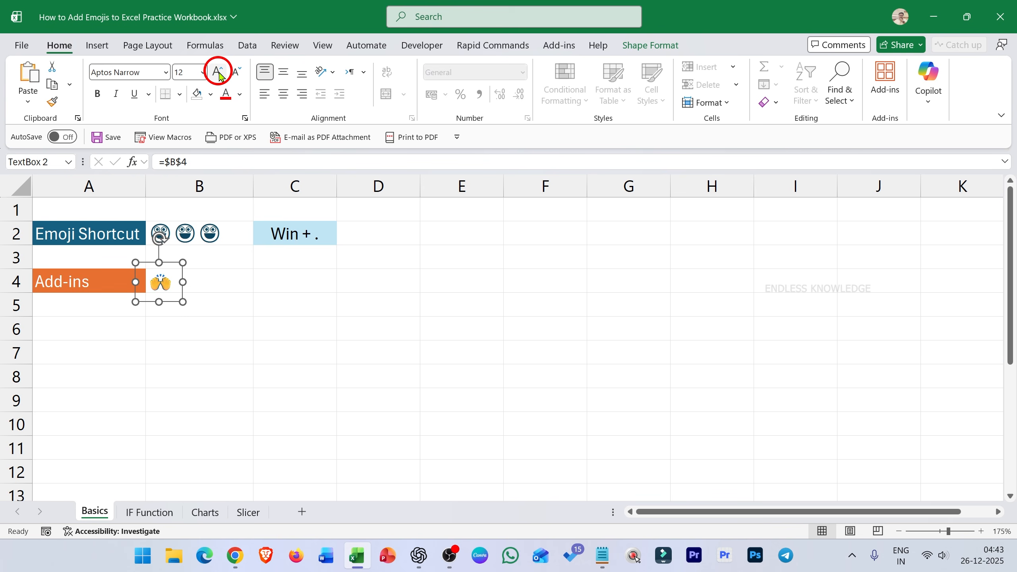
left_click(218, 72)
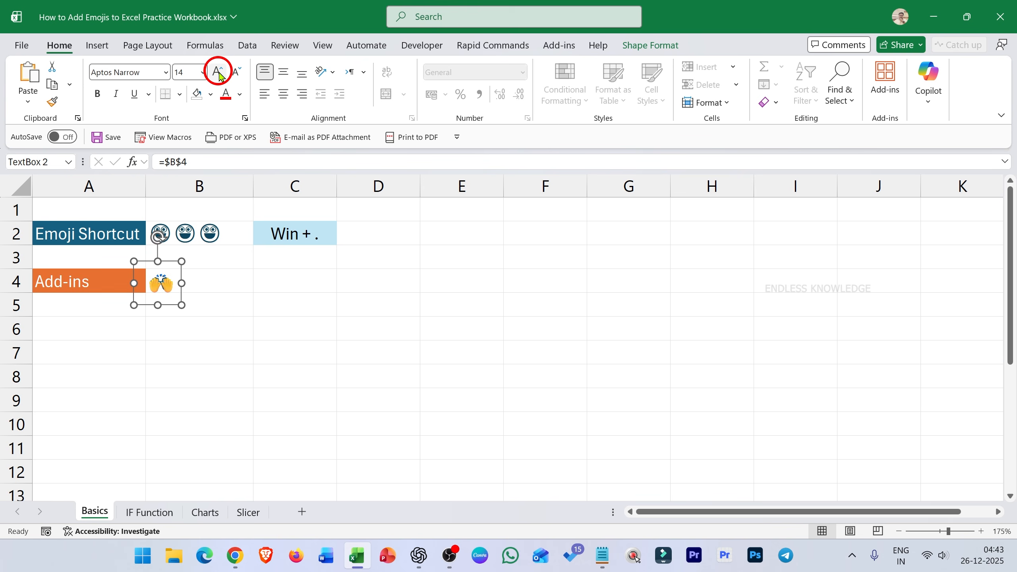
left_click(235, 73)
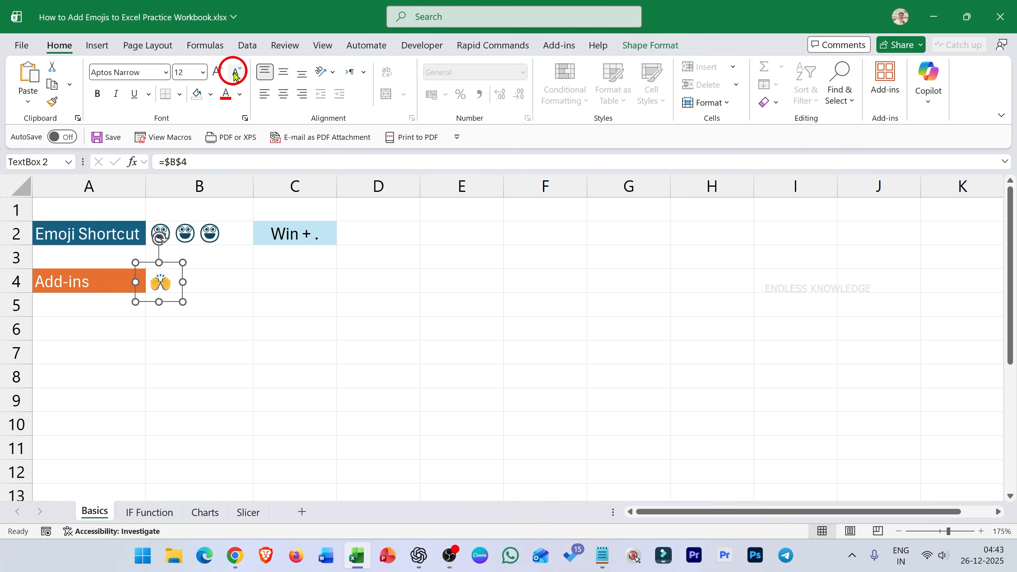
left_click(236, 283)
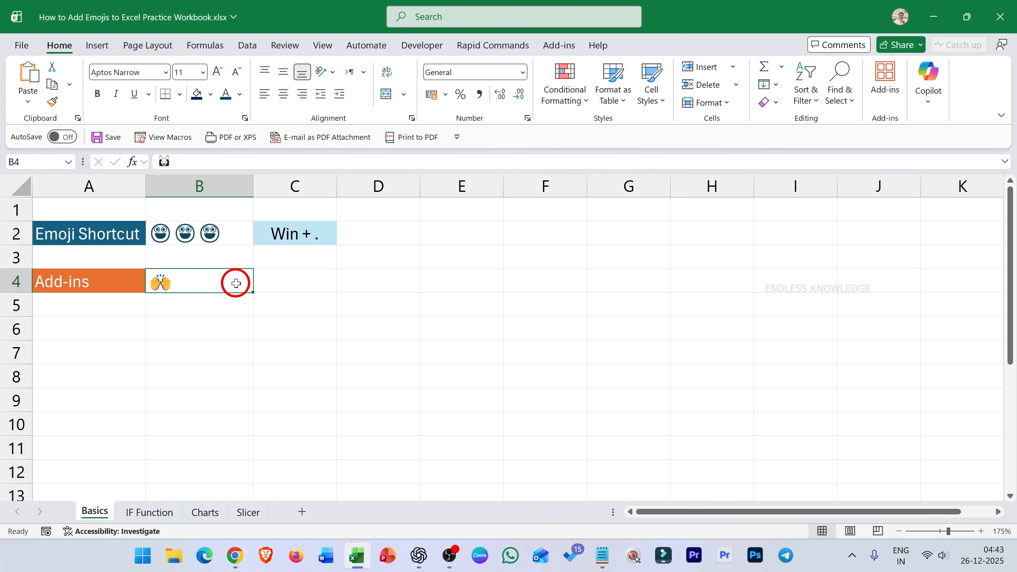
Replace the emoji in cell B4 with the warning sign from the emoji picker, and select the linked text box
key("super+period")
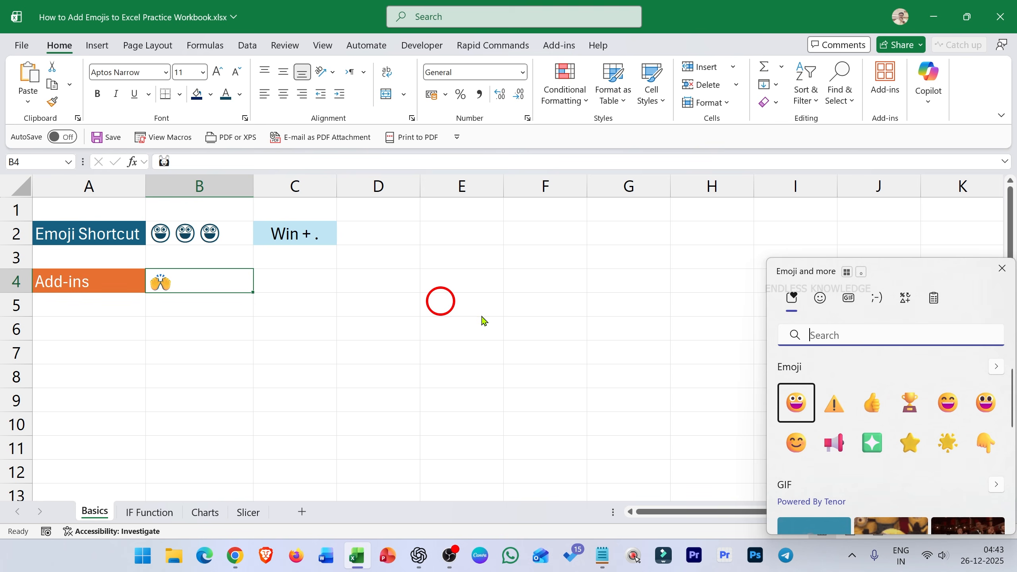
left_click(833, 403)
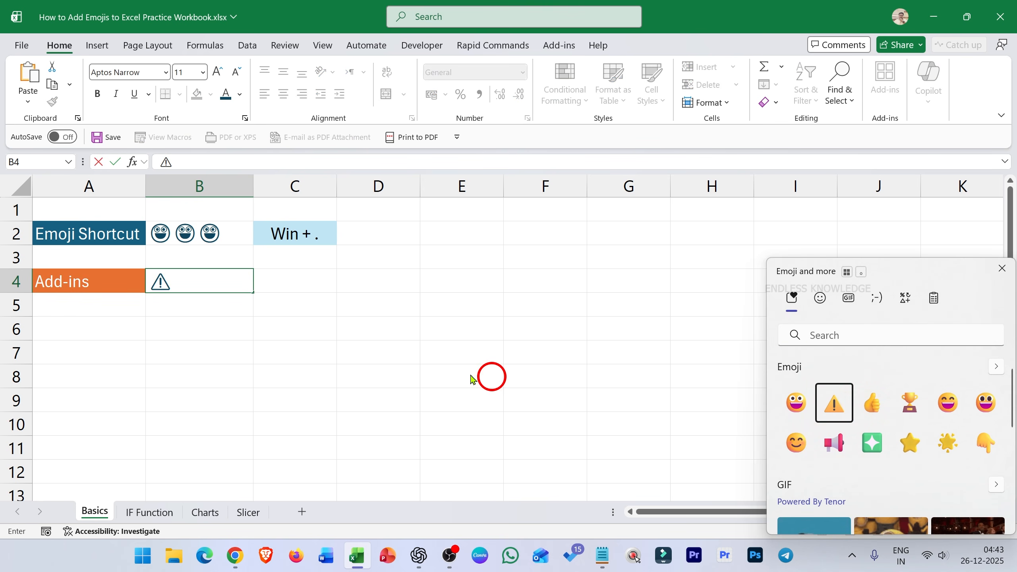
key("Escape")
left_click(374, 364)
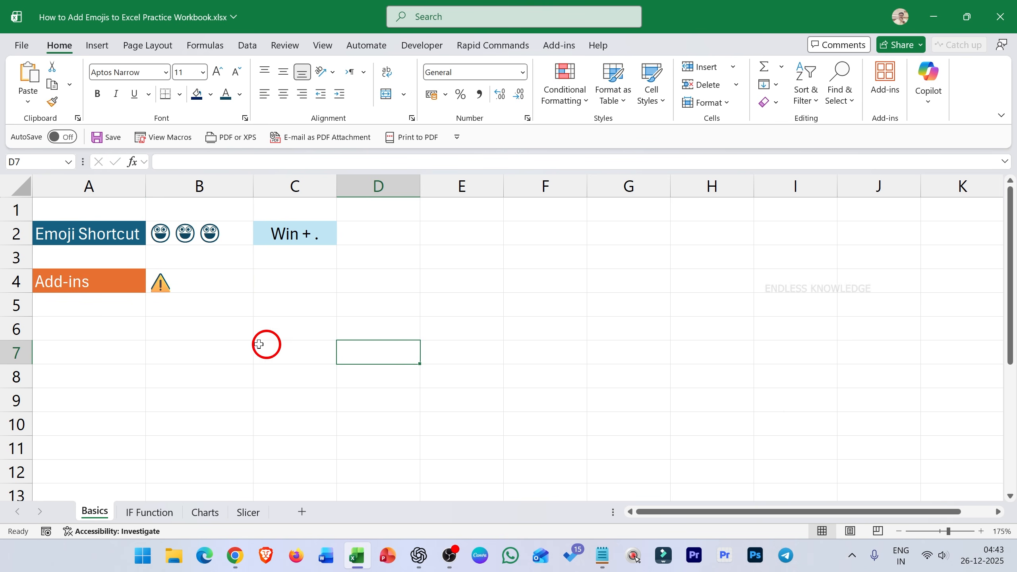
left_click(167, 298)
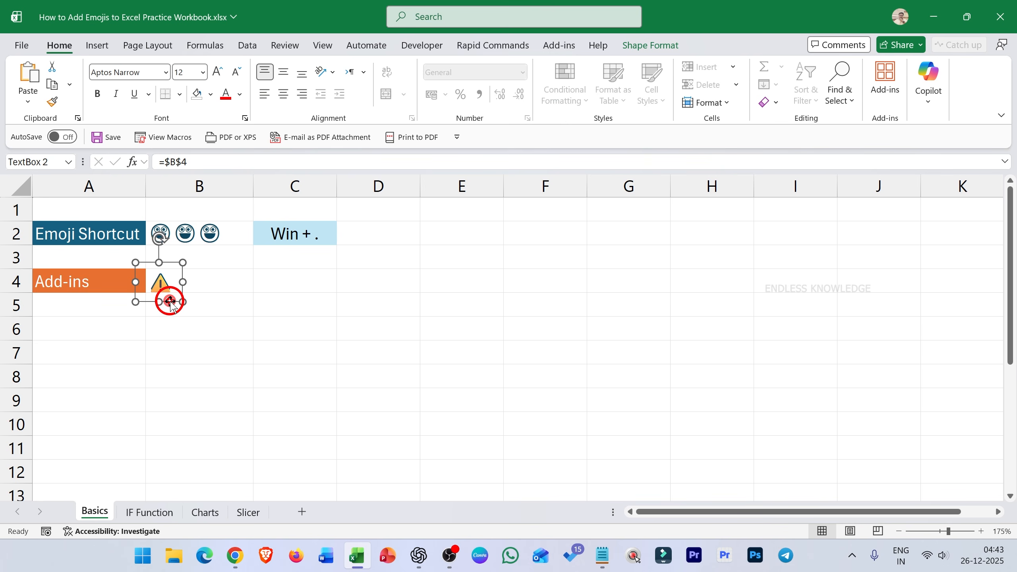
Hide the emoji stored in cell B4 behind the text box by applying the custom number format ;;;
left_click(222, 280)
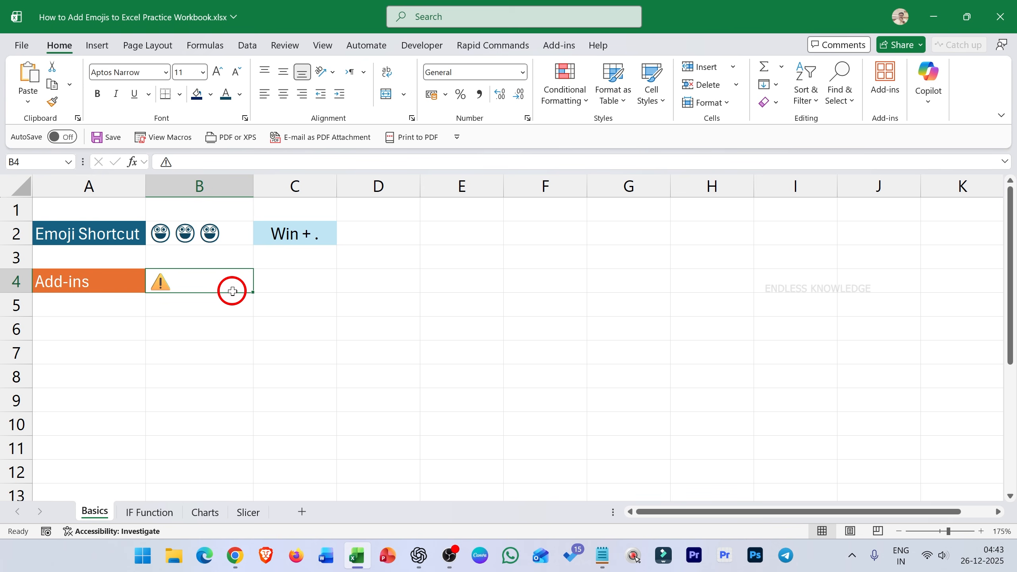
key("ctrl+1")
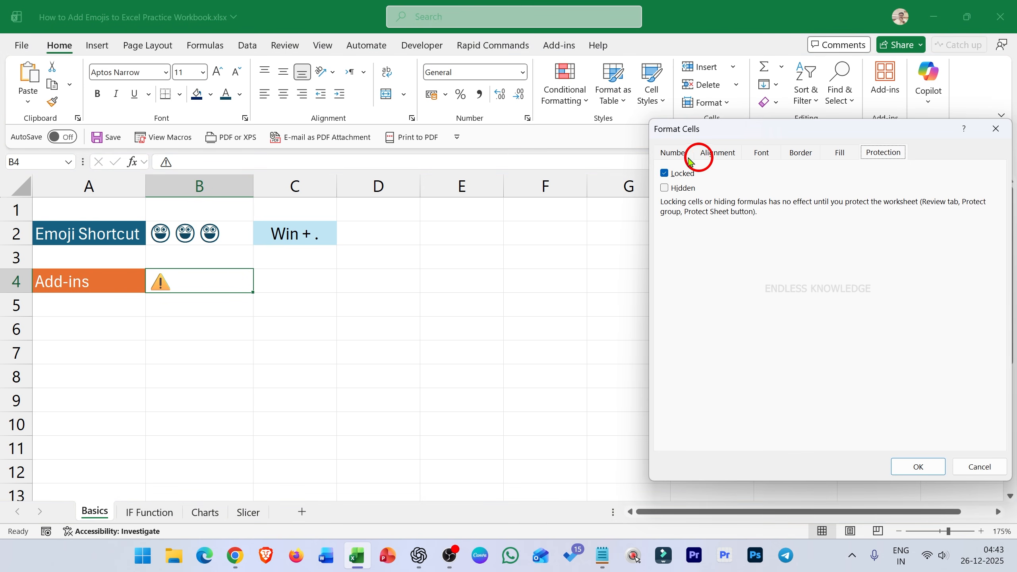
left_click(683, 151)
left_click_drag(764, 129, 496, 147)
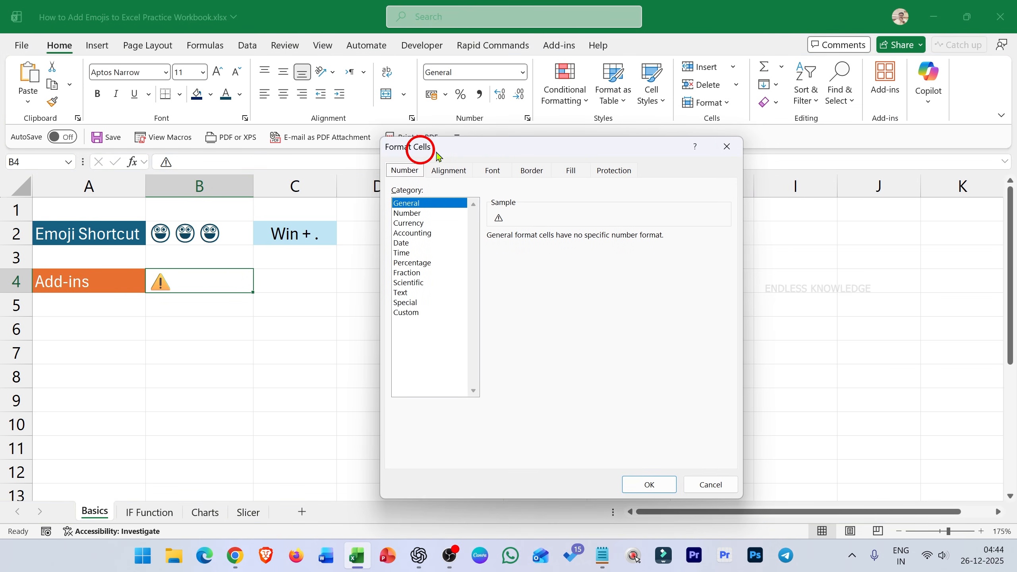
left_click(420, 312)
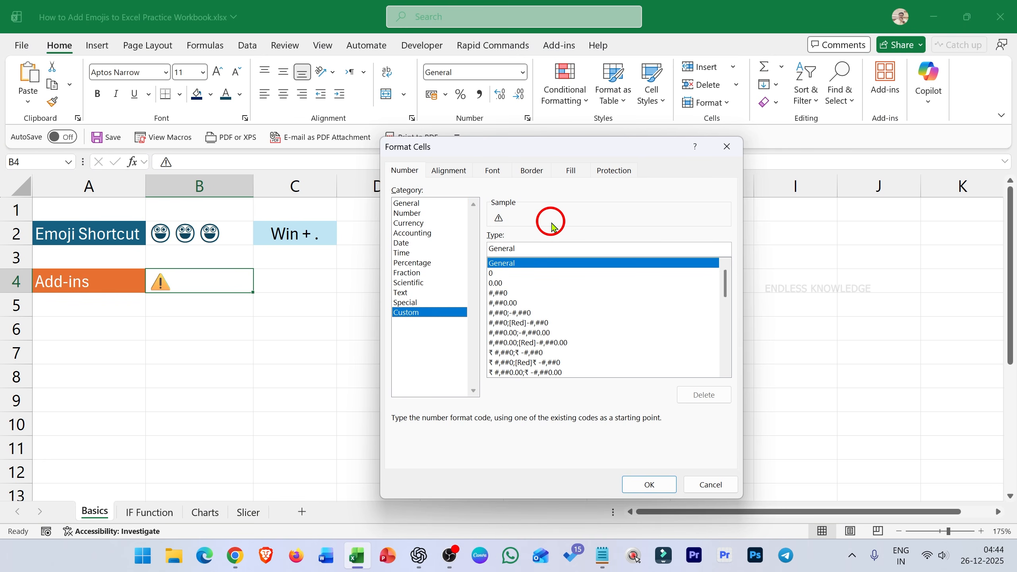
type(";;;")
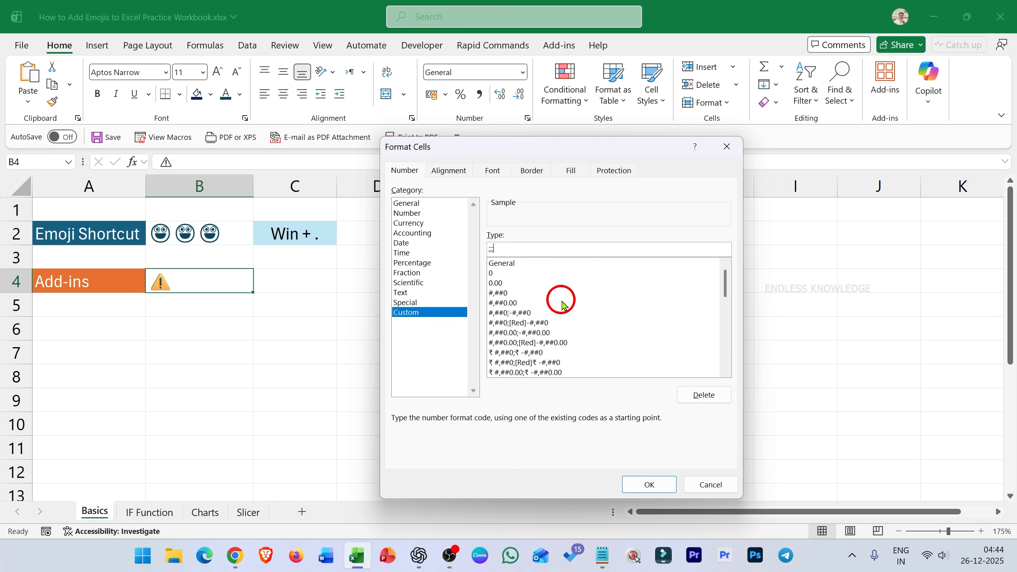
left_click(648, 484)
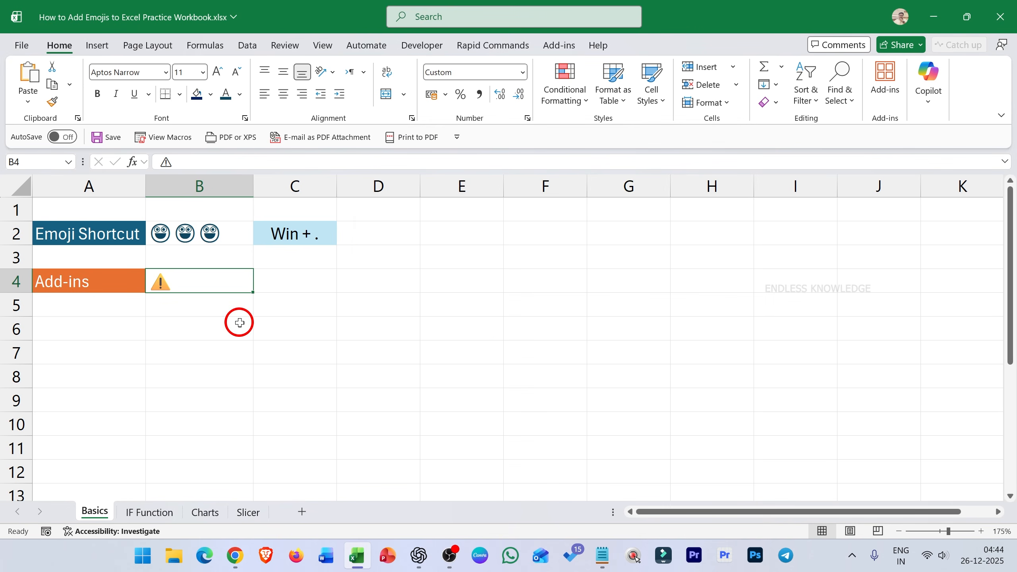
left_click(172, 288)
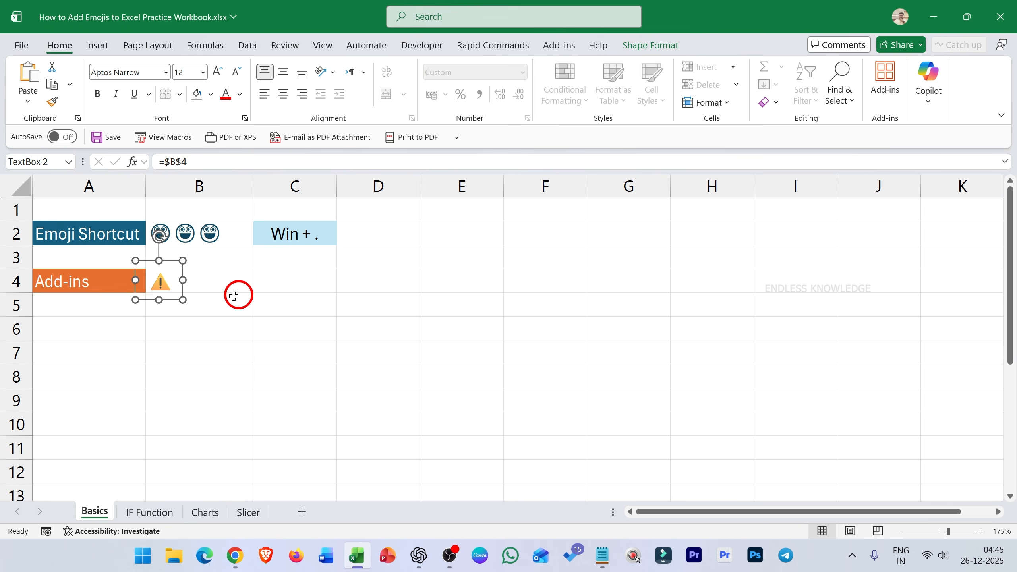
left_click(215, 287)
left_click(236, 230)
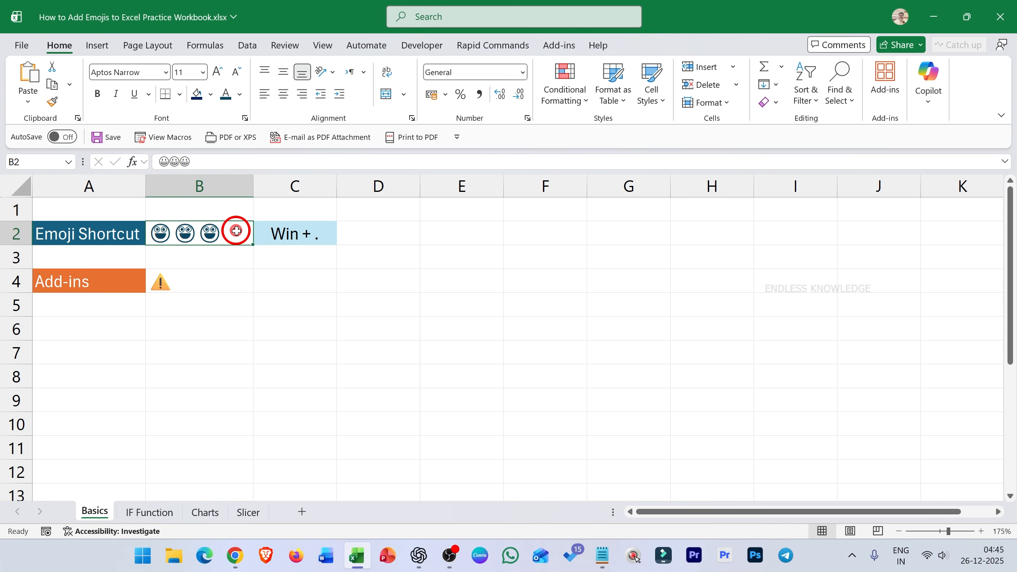
left_click(310, 281)
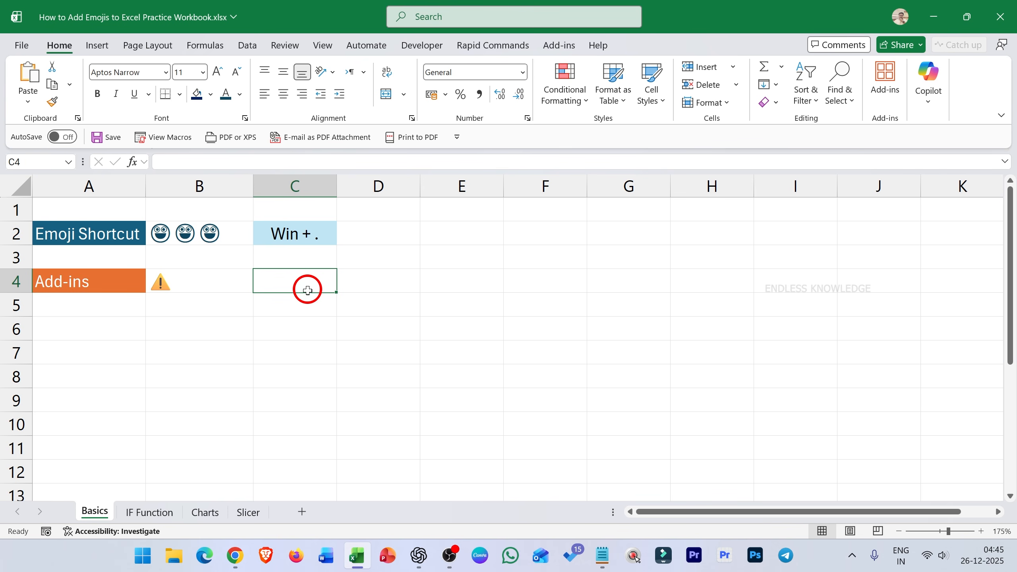
left_click(183, 295)
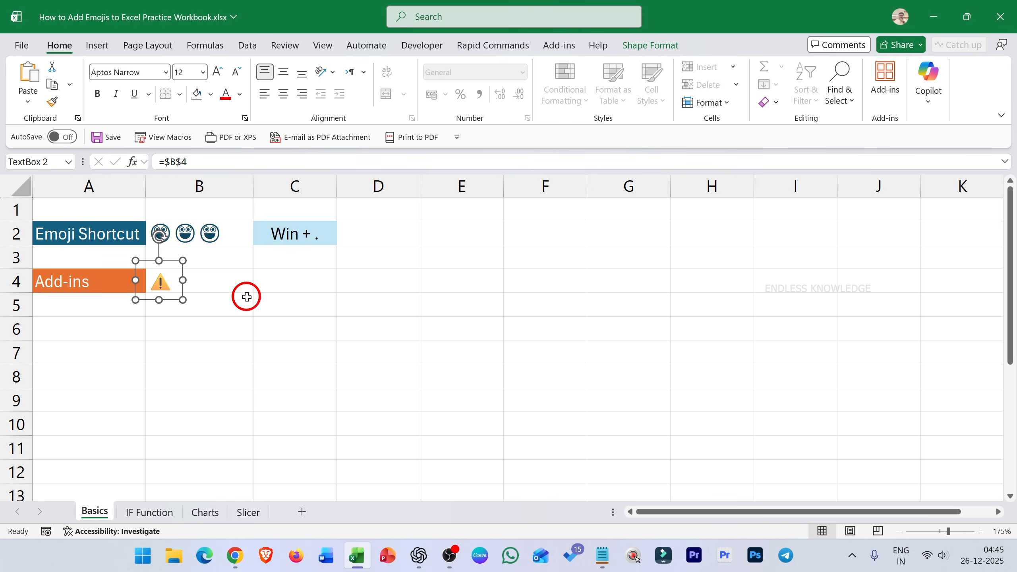
left_click(288, 289)
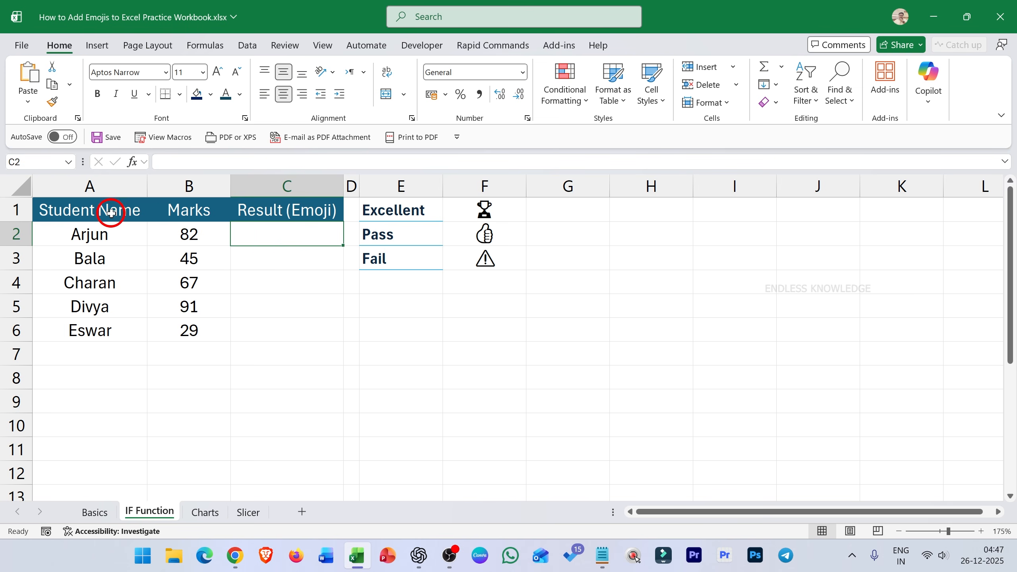
Examine the student marks table and the Excellent, Pass and Fail emoji legend on the IF Function sheet
left_click_drag(106, 209, 455, 316)
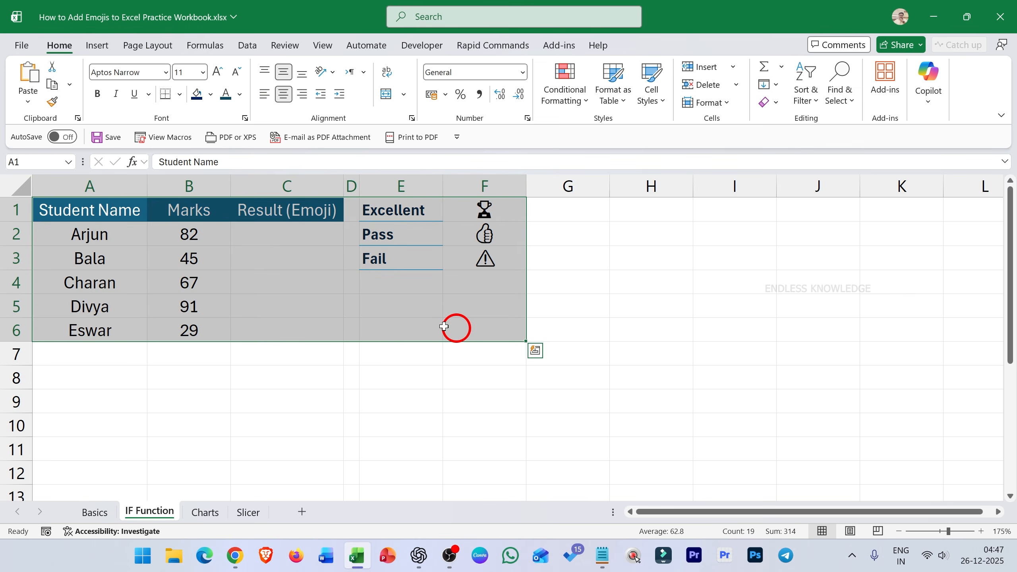
left_click_drag(90, 239, 93, 280)
left_click_drag(190, 243, 185, 298)
left_click(273, 226)
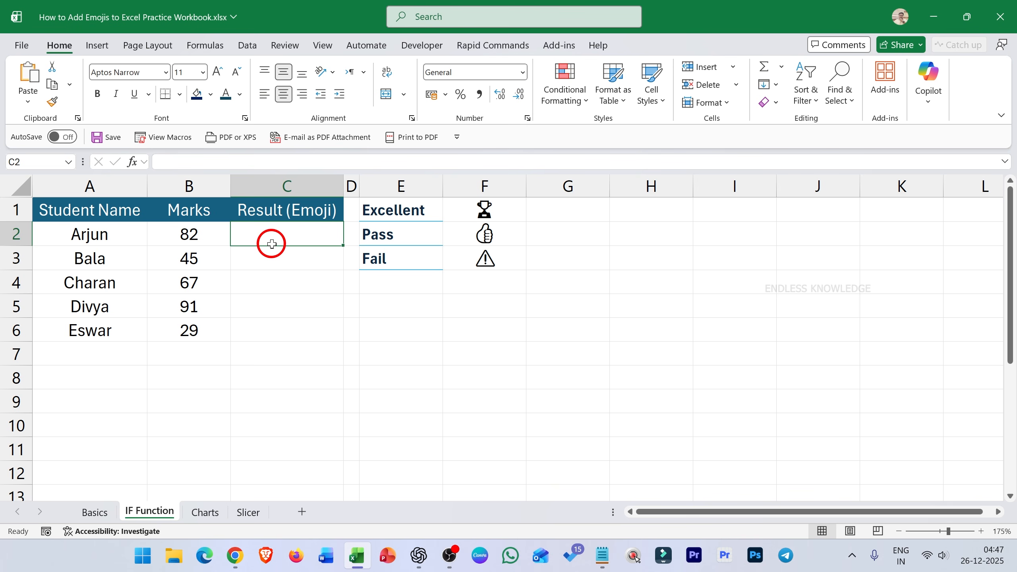
left_click(313, 252)
Begin an IF formula in cell C2 that returns the trophy emoji from $F$1 when B2>=75
left_click(288, 241)
left_click(261, 160)
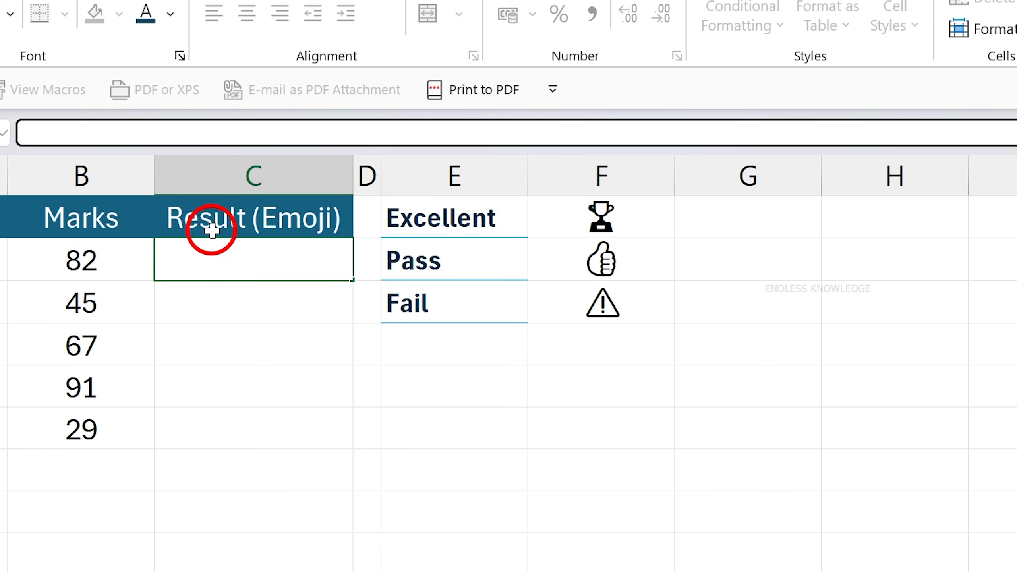
type("=if")
key("Tab")
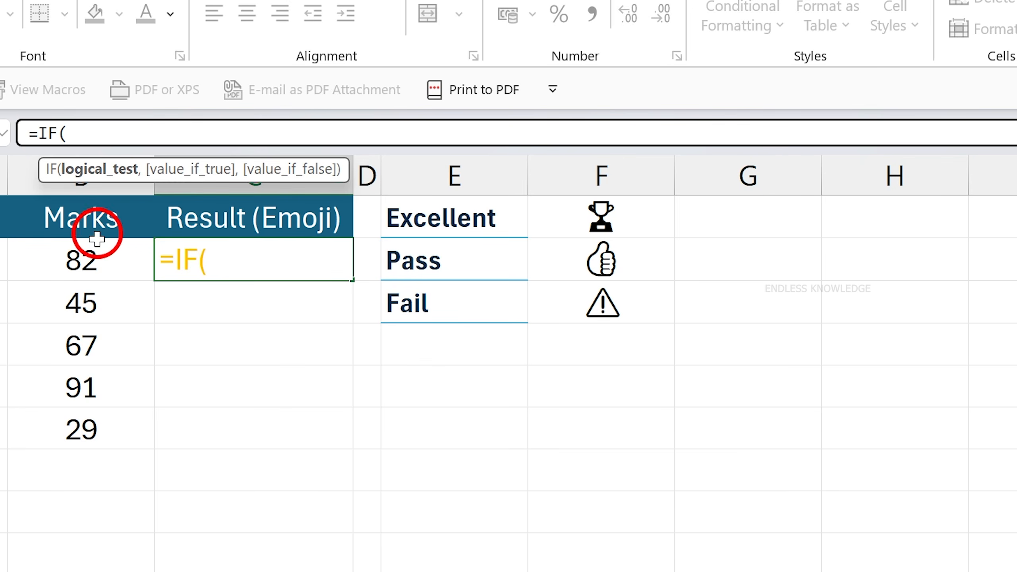
left_click(93, 253)
type(">")
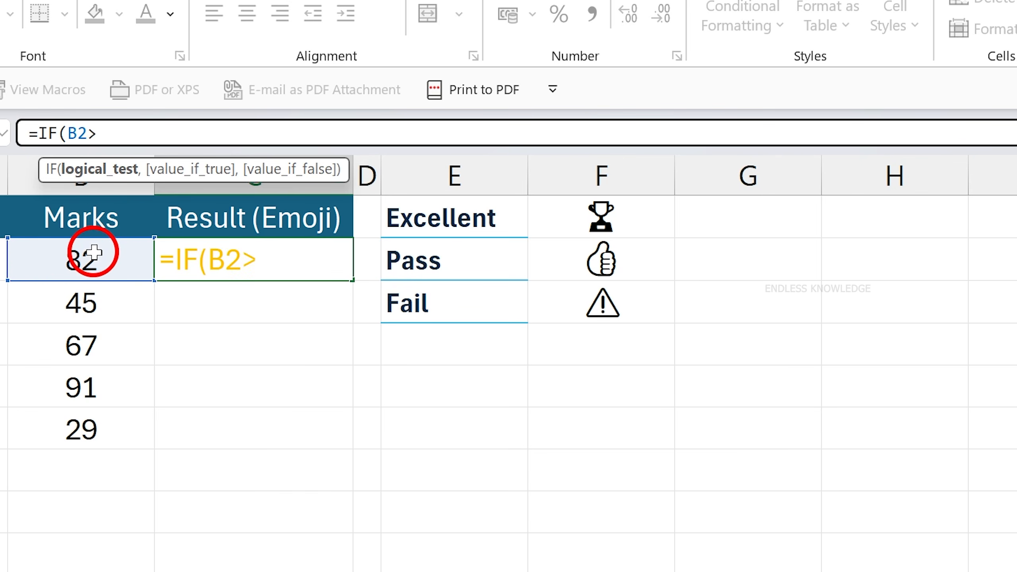
type("=75,")
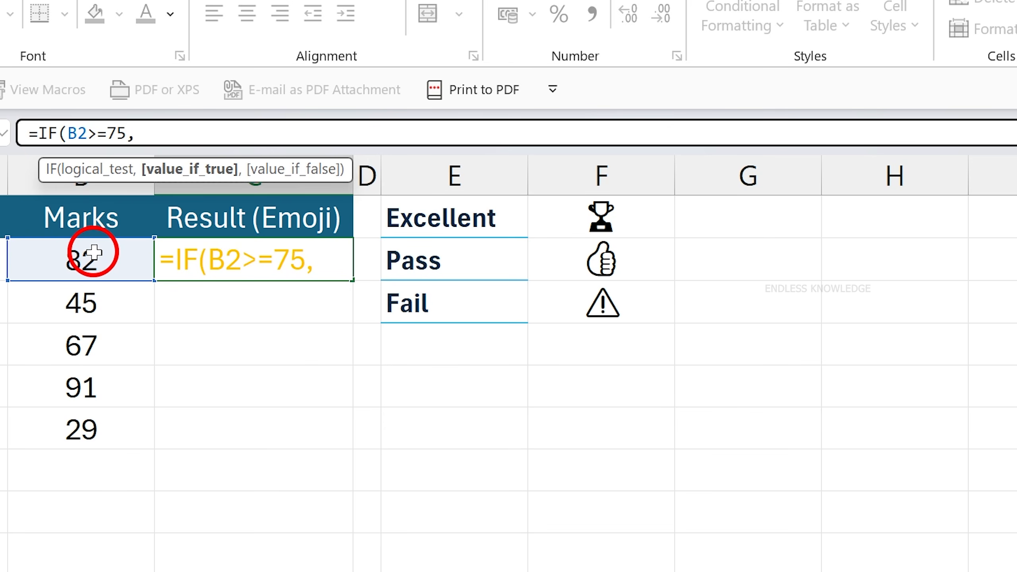
type("\"")
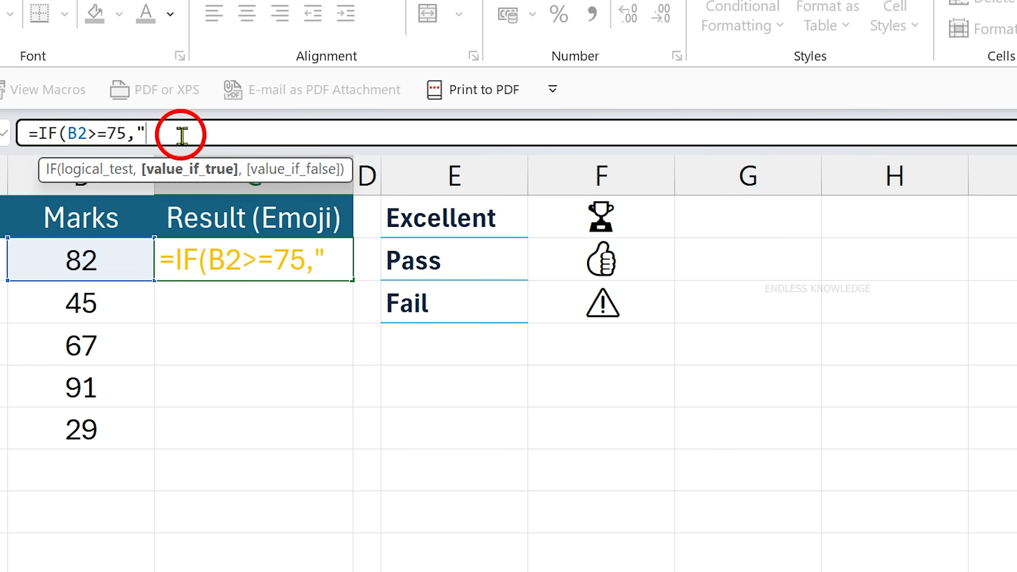
key("BackSpace")
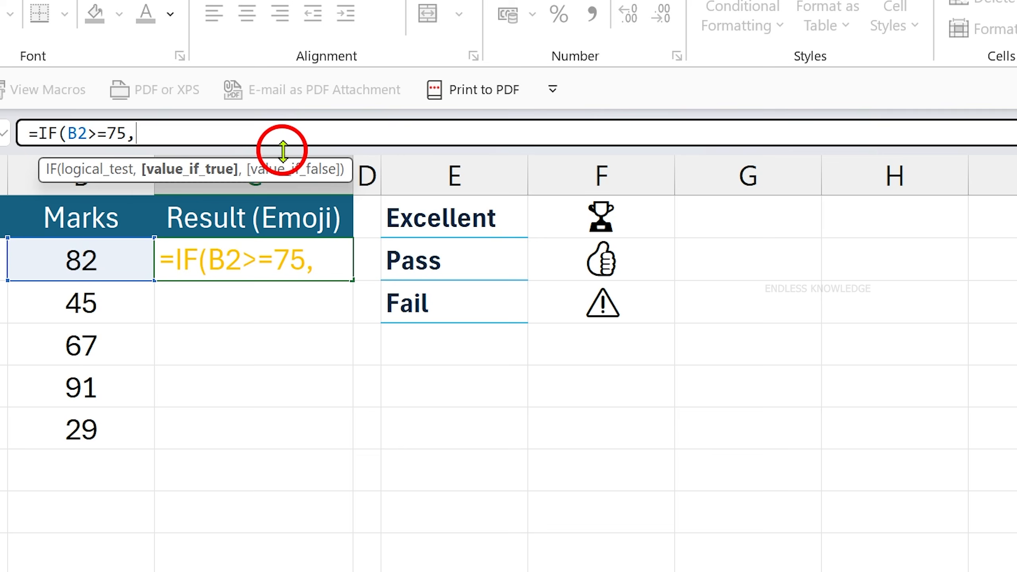
left_click(623, 223)
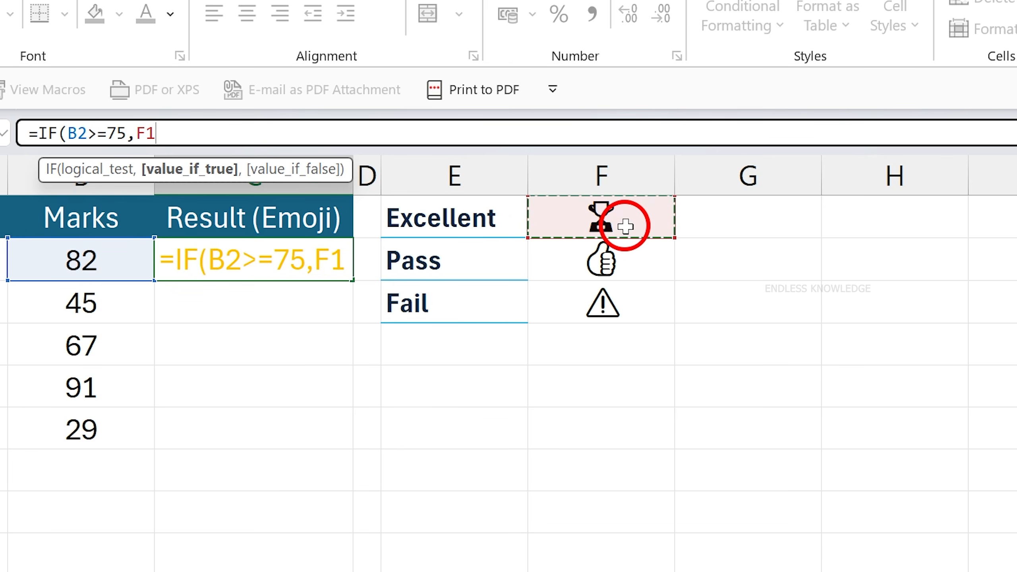
key("F4")
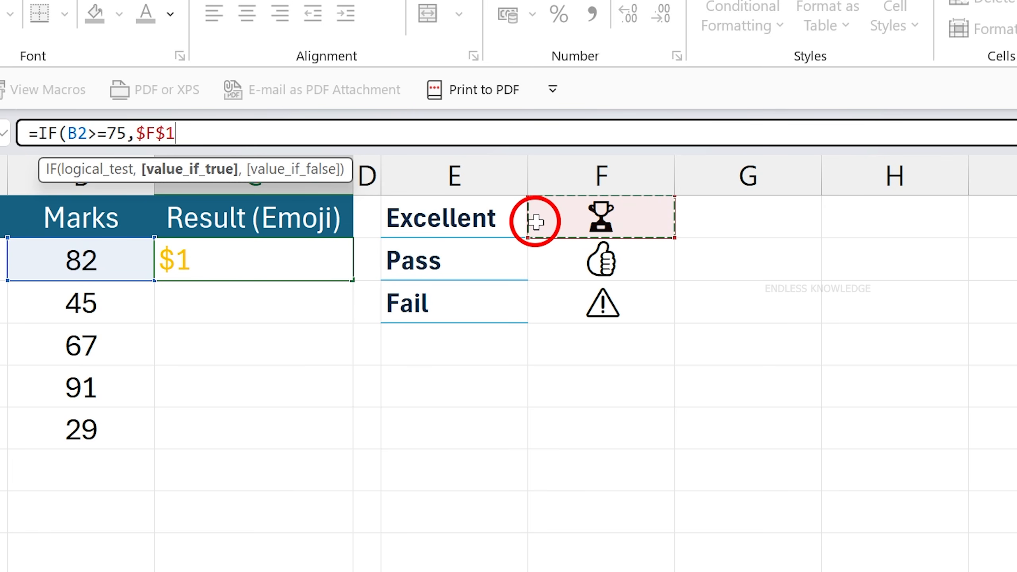
Nest a second IF in the C2 formula that returns the thumbs-up emoji from $F$2 when B2>=50
type(",")
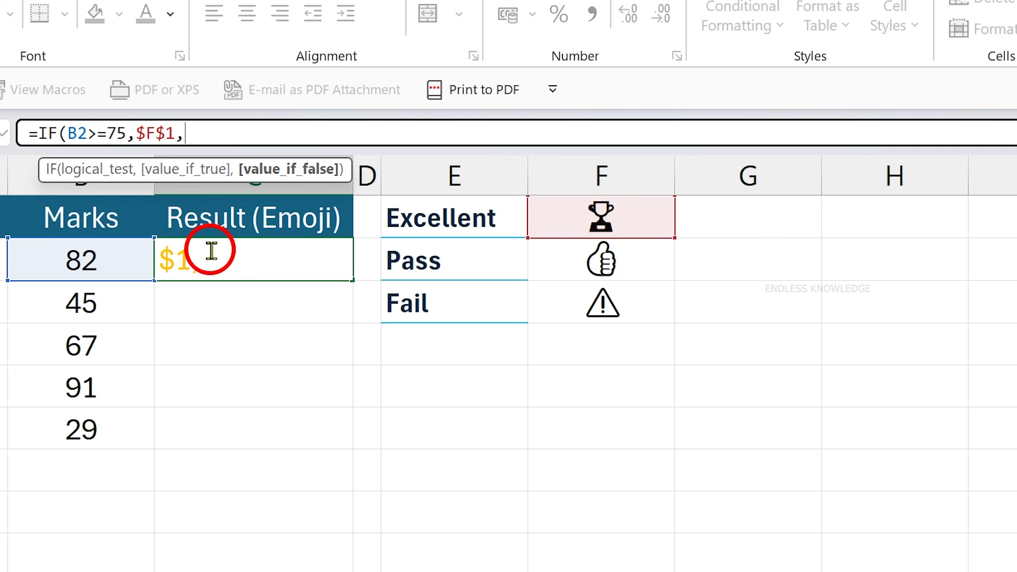
type("IF(")
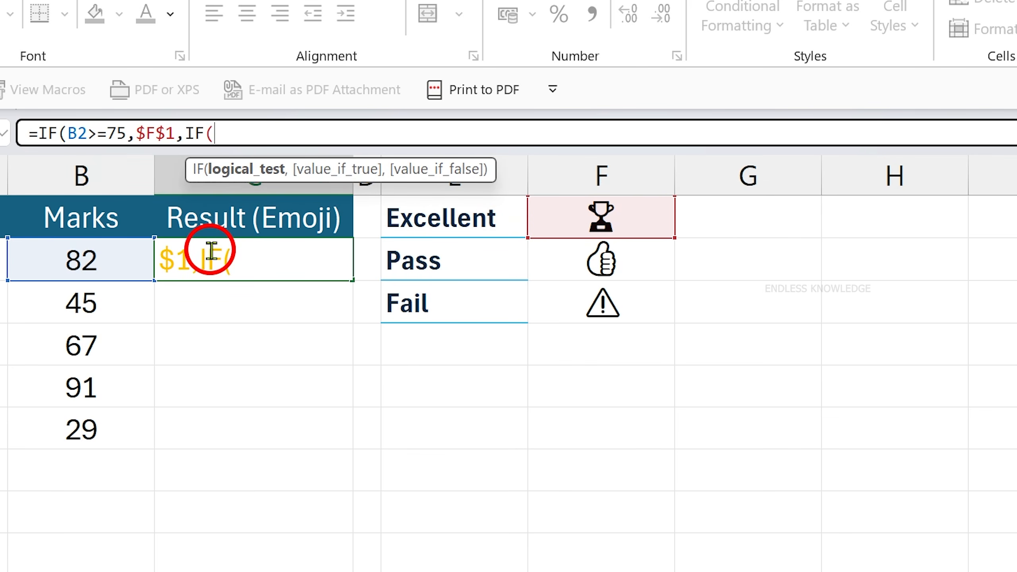
left_click(123, 258)
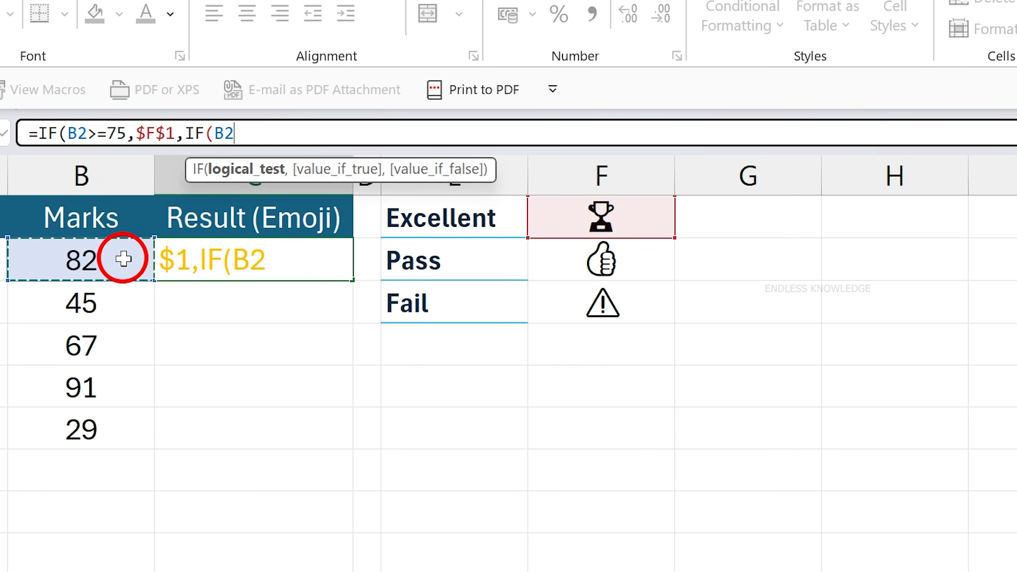
type(">=50")
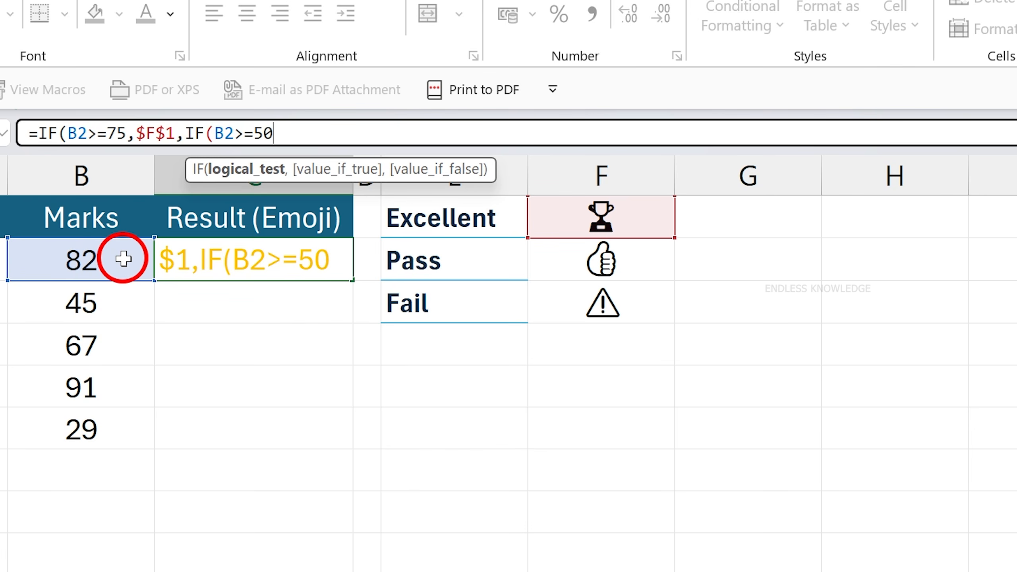
type(",")
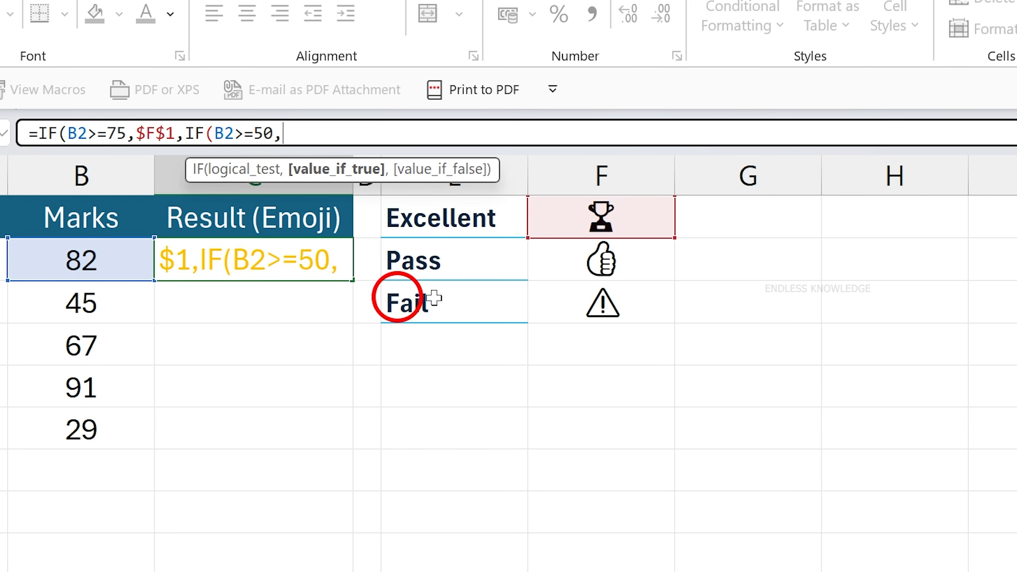
left_click(605, 259)
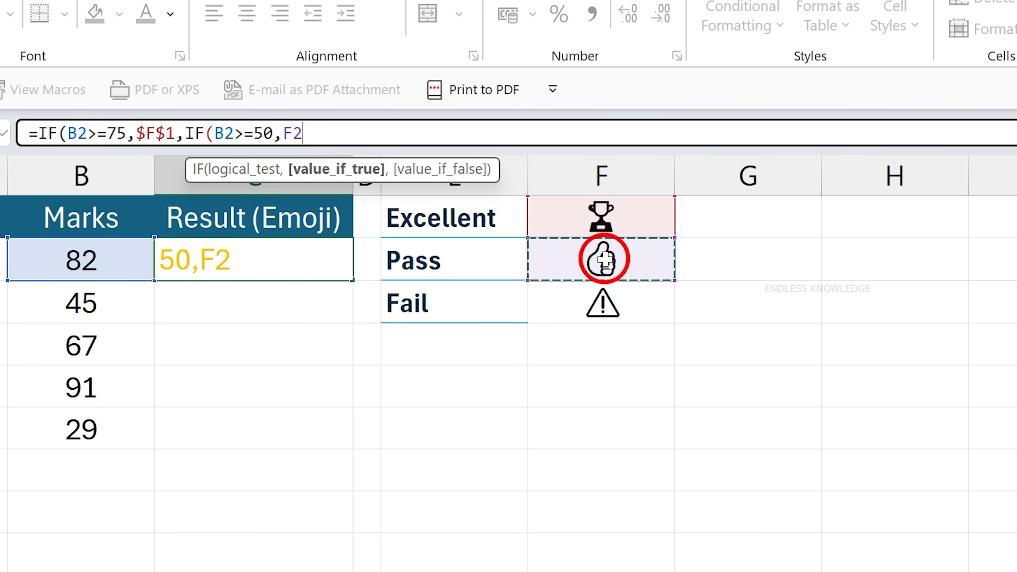
key("F4")
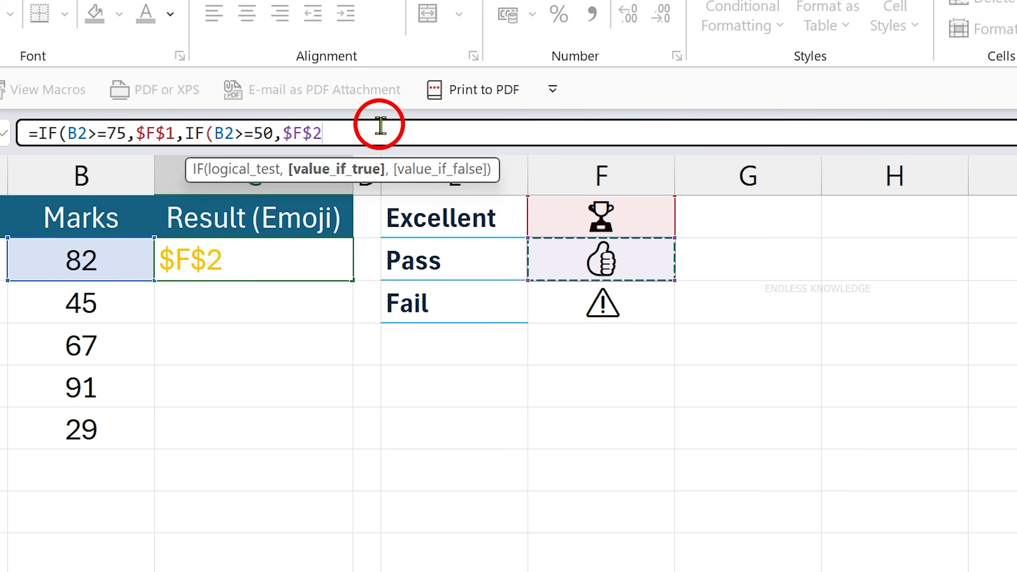
Add the warning emoji cell $F$3 as the nested IF's value for marks that fail both tests
type(",")
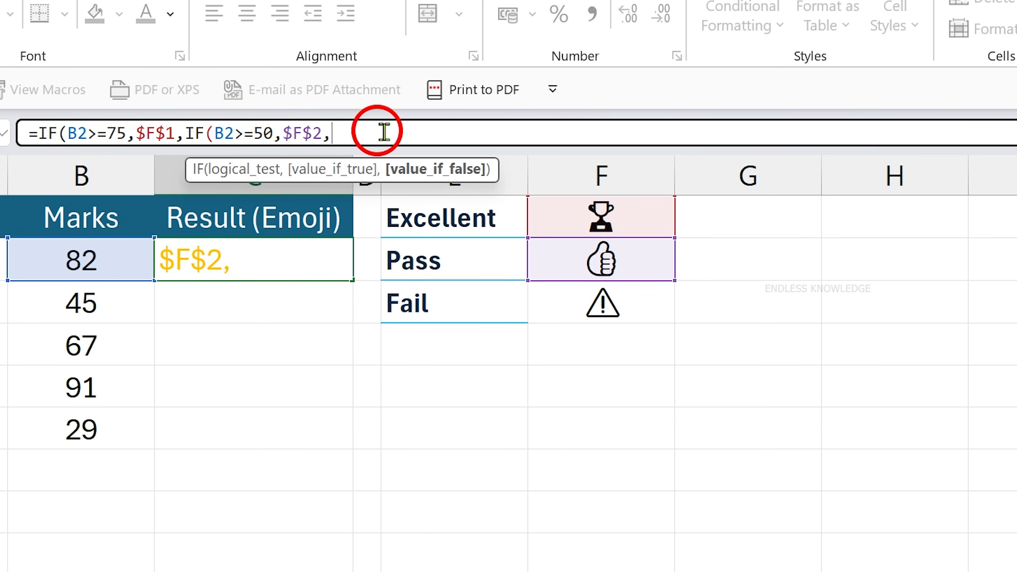
left_click(604, 305)
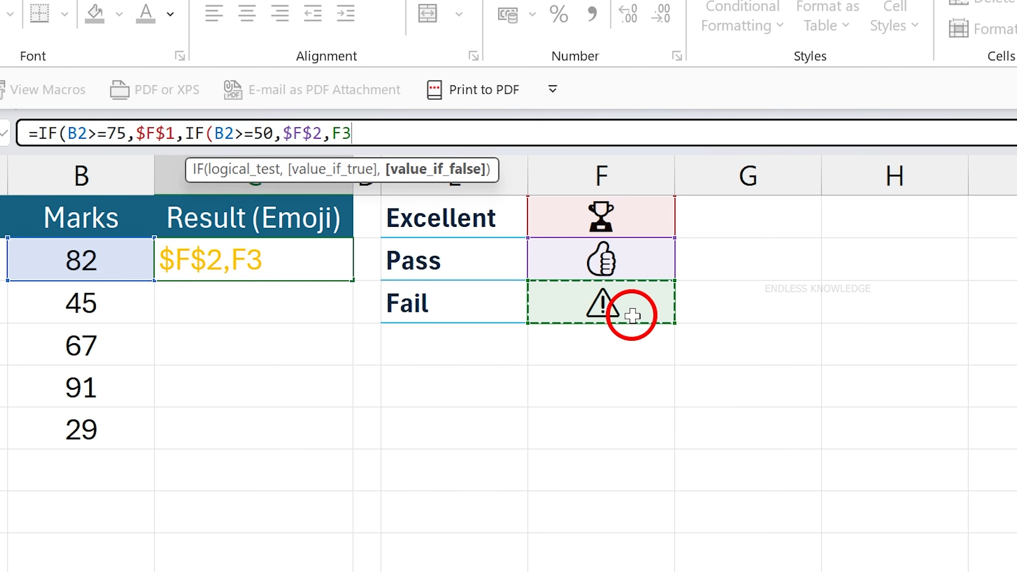
key("F4")
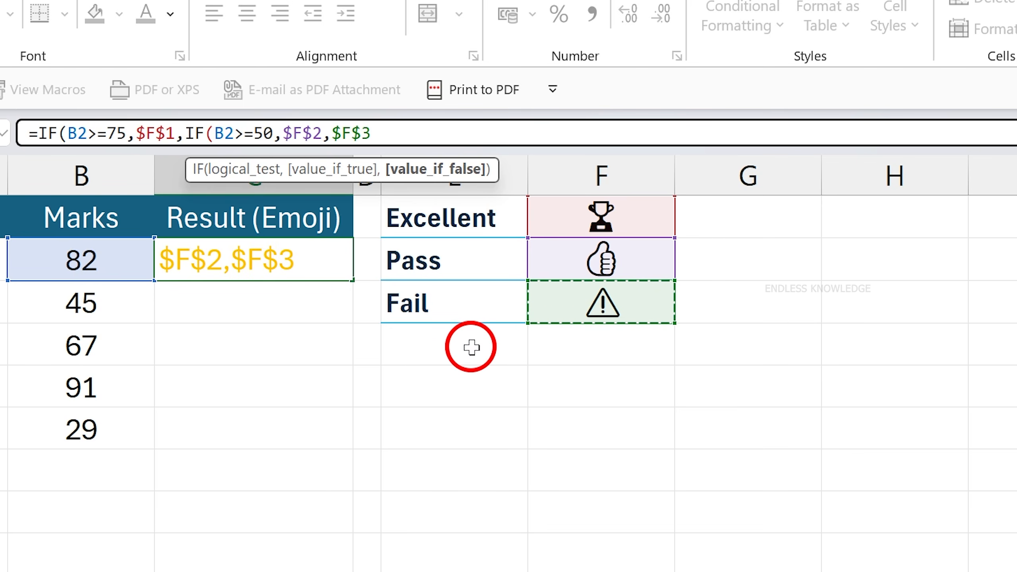
scroll(471, 347, "right", 3)
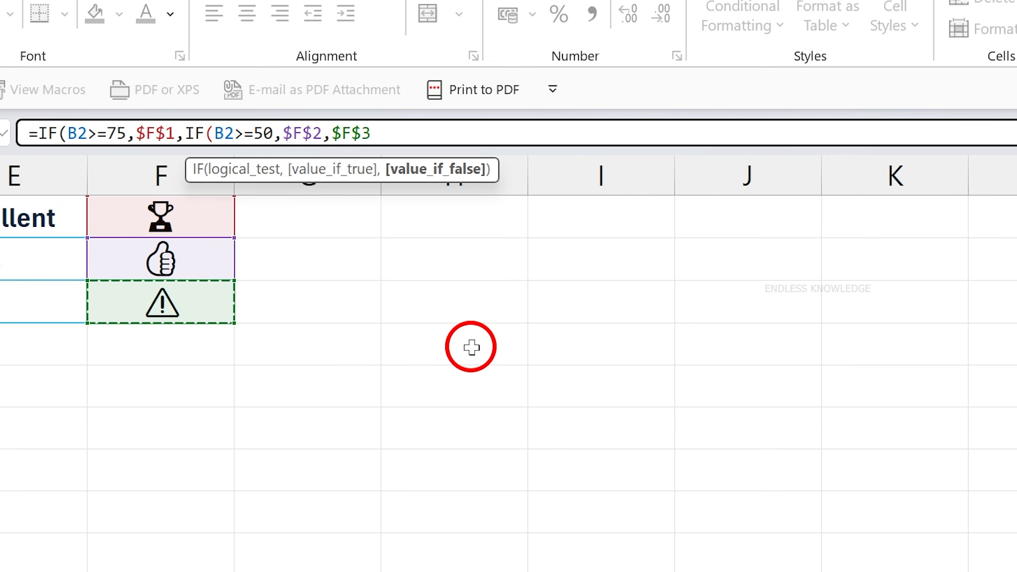
scroll(660, 520, "right", 5)
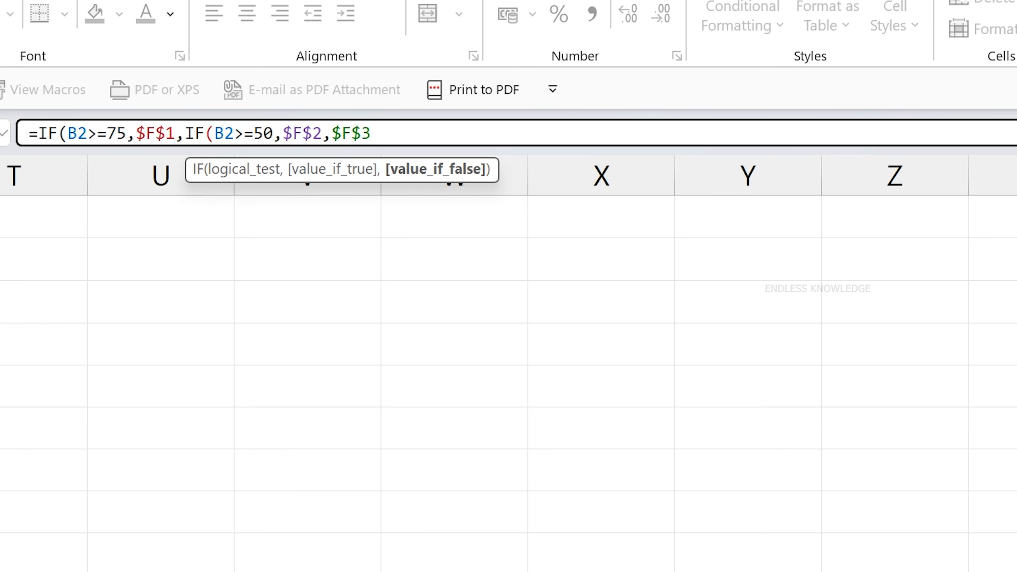
scroll(705, 537, "left", 6)
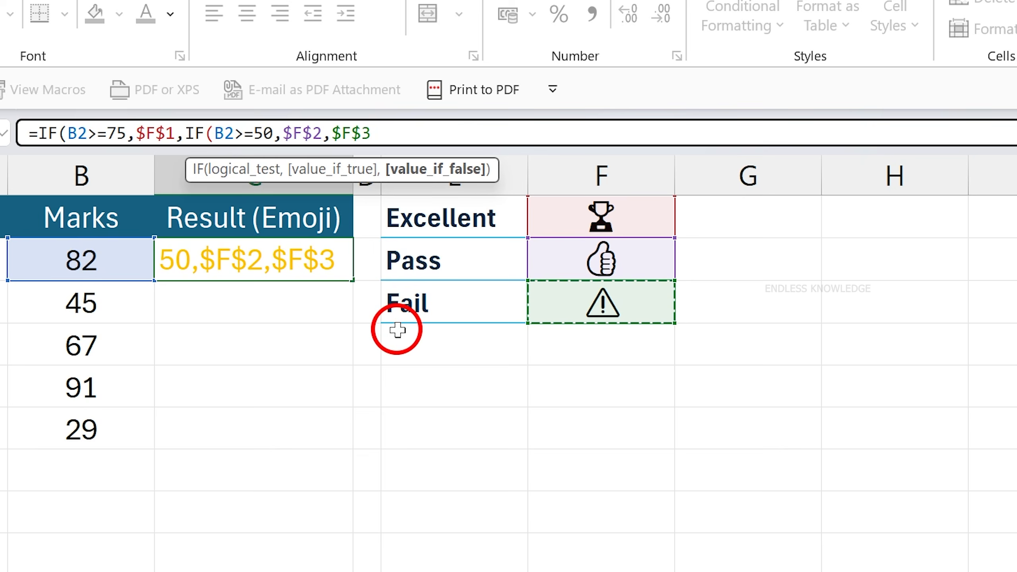
scroll(397, 330, "down", 4)
scroll(397, 330, "up", 4)
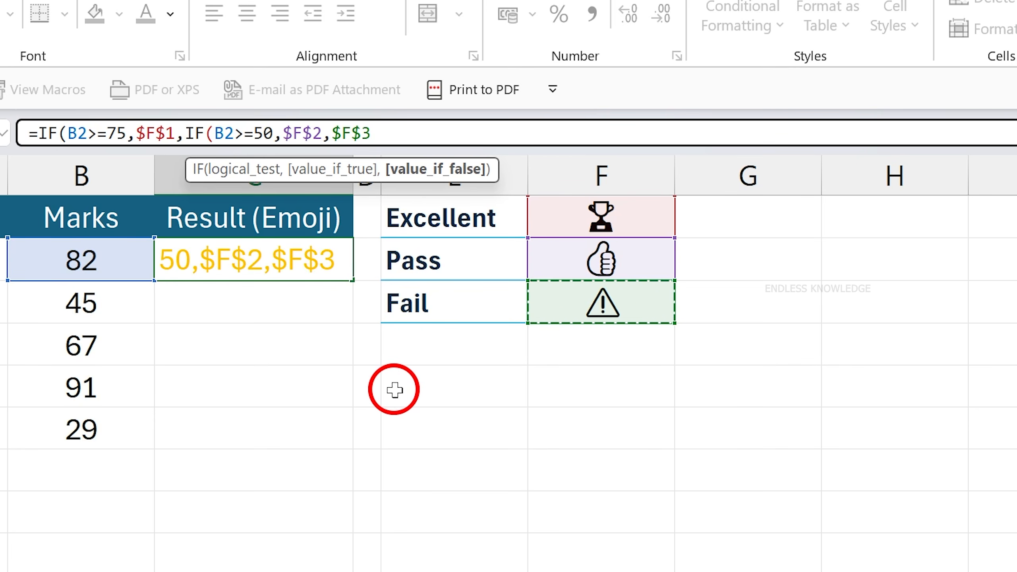
Close both IF functions and enter the nested formula in cell C2
type("))")
key("Return")
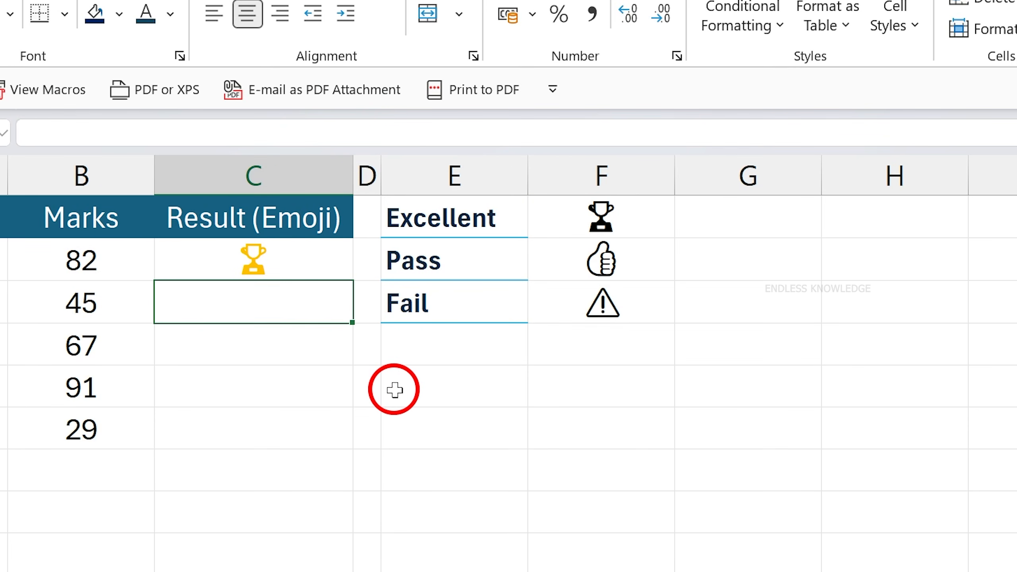
key("Up")
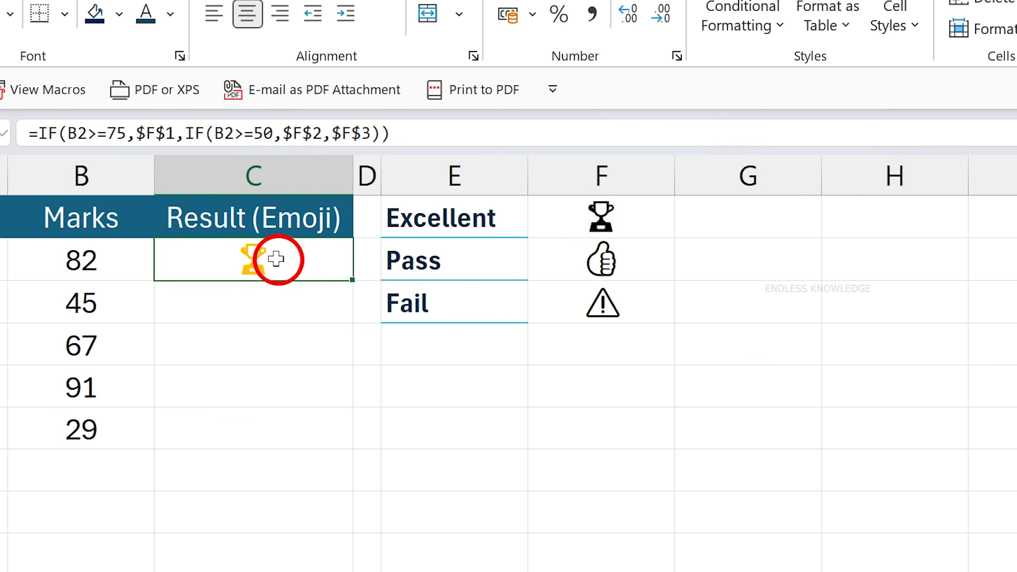
Apply the dark blue font color to cell C2 and fill its formula down to C6
left_click(146, 15)
double_click(352, 280)
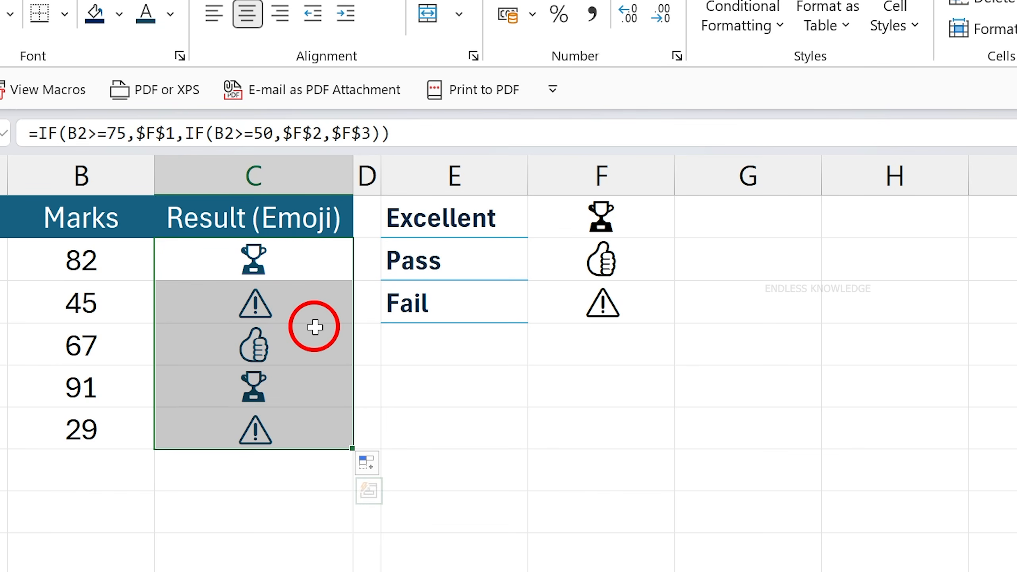
left_click_drag(297, 265, 300, 438)
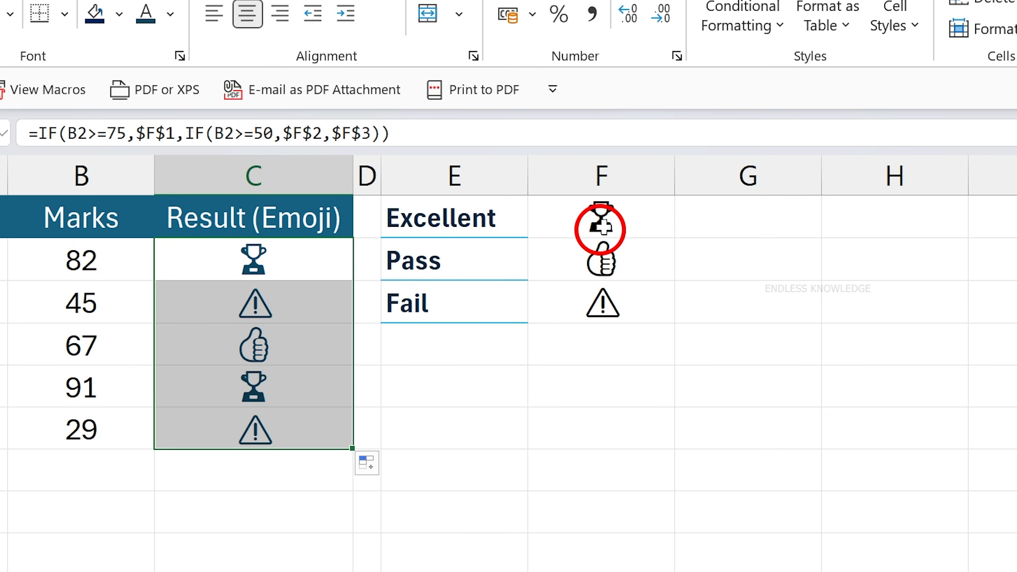
Begin a TEXTJOIN formula in cell G1 with a space as delimiter and TRUE to ignore empty cells
left_click(708, 217)
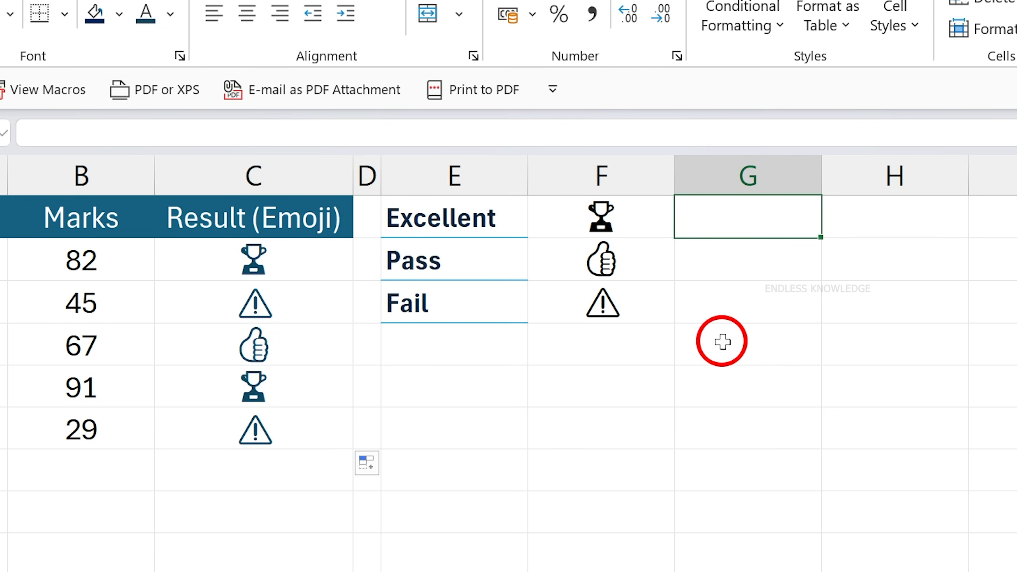
type("=text")
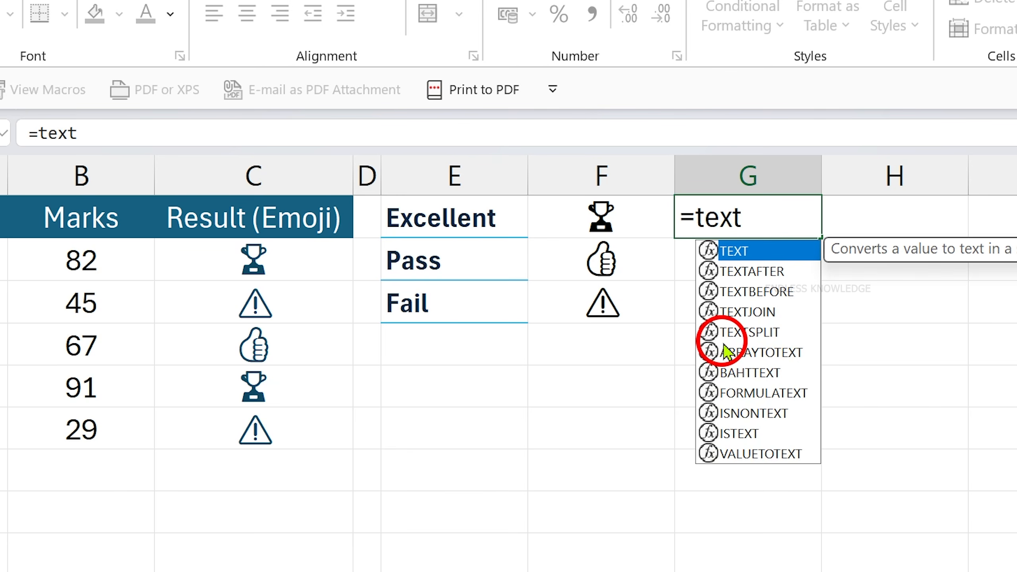
key("Down")
key("Down")
key("Down")
key("Tab")
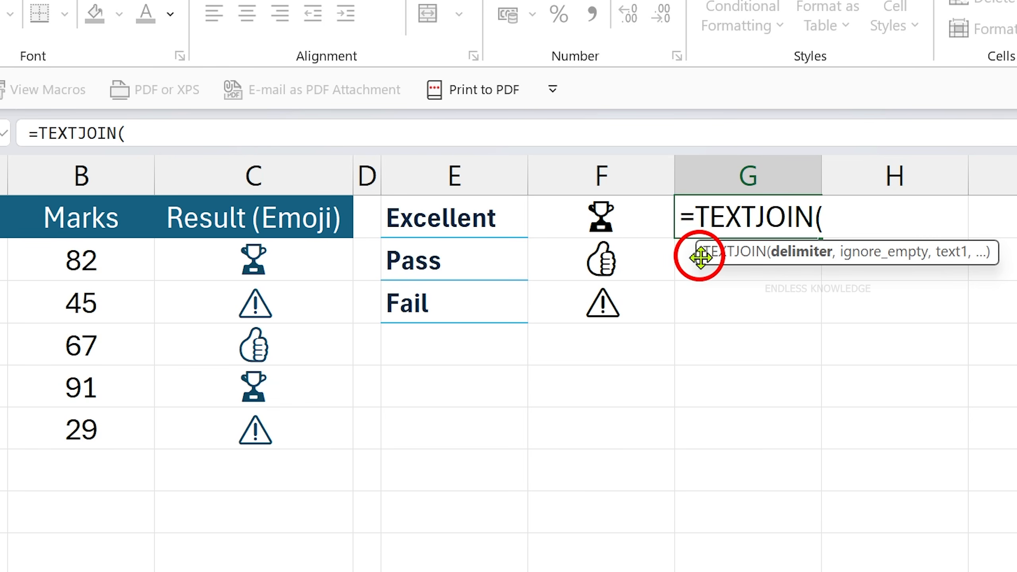
type("\"")
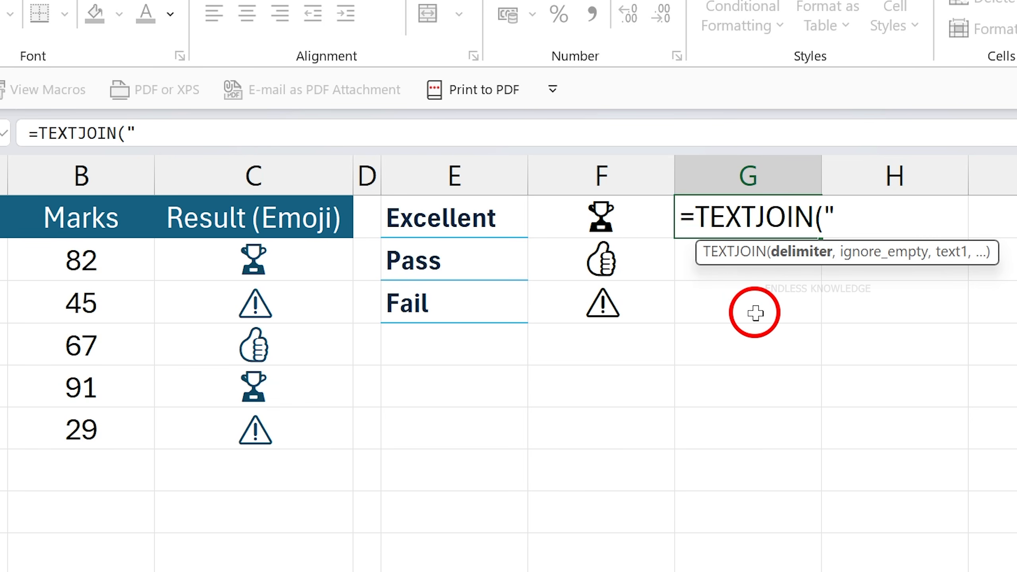
type(" \",")
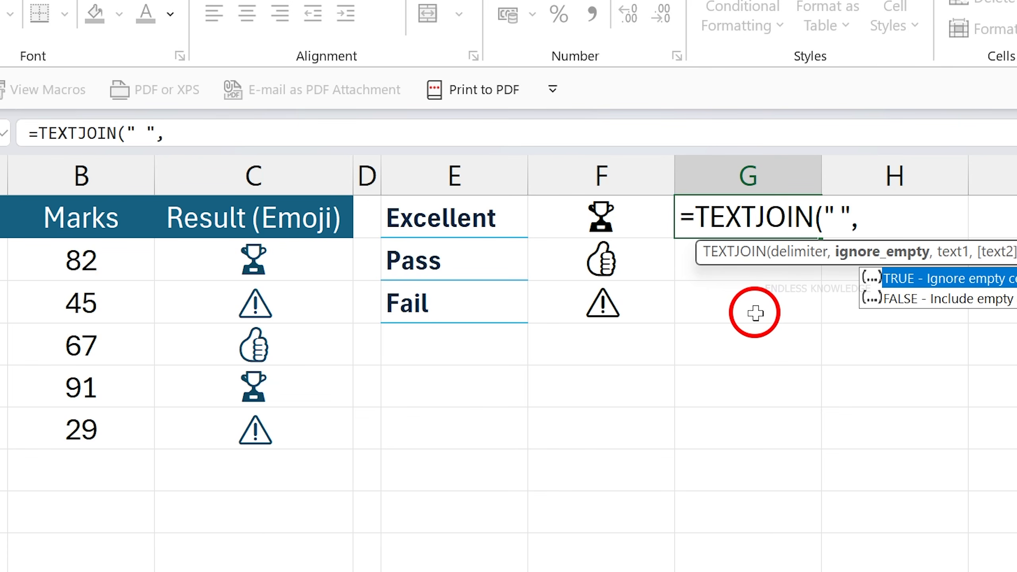
key("Tab")
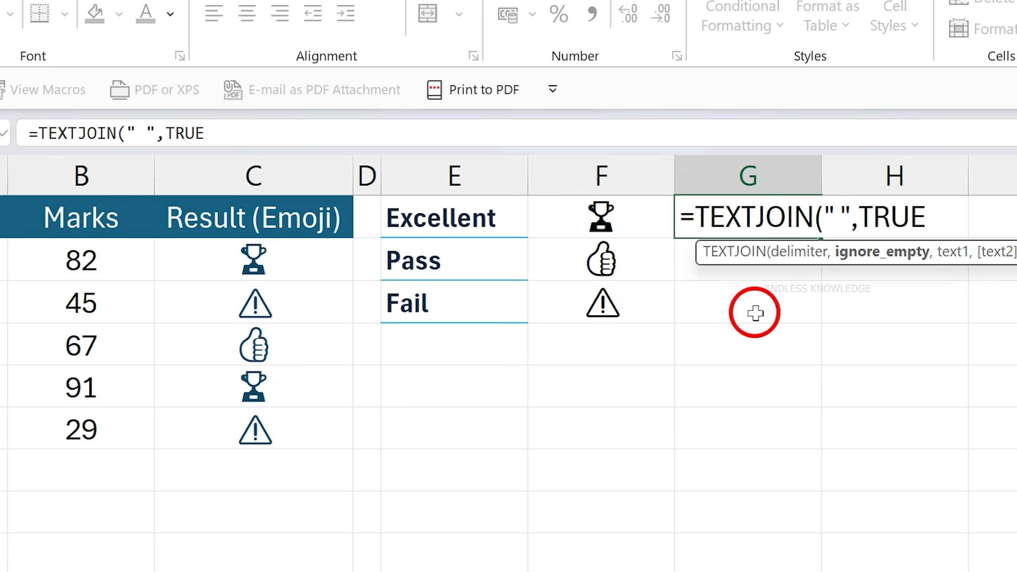
Add E1 and F1 as the texts to join in the G1 formula and enter it
type(",")
left_click(457, 212)
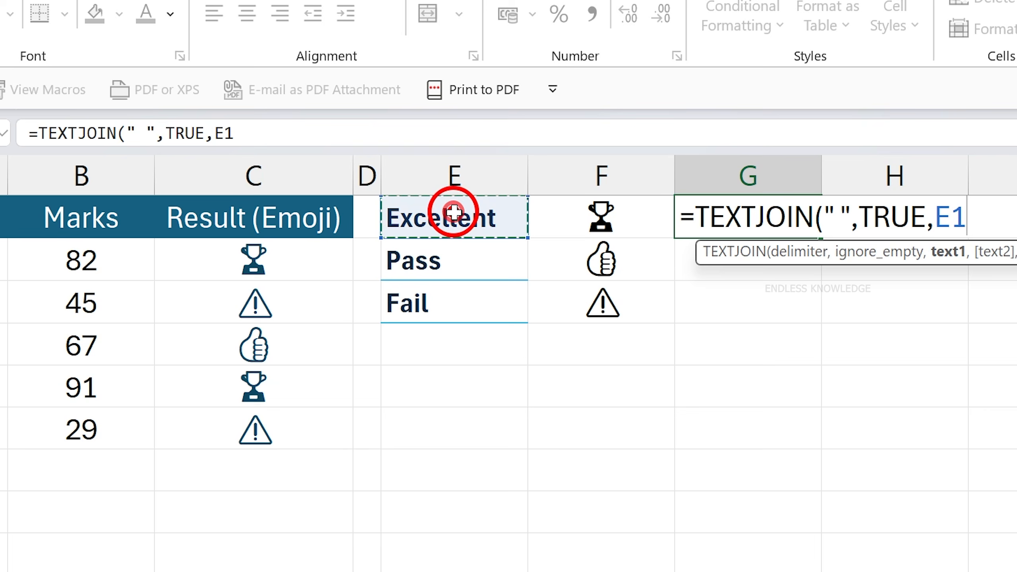
type(",")
left_click(595, 217)
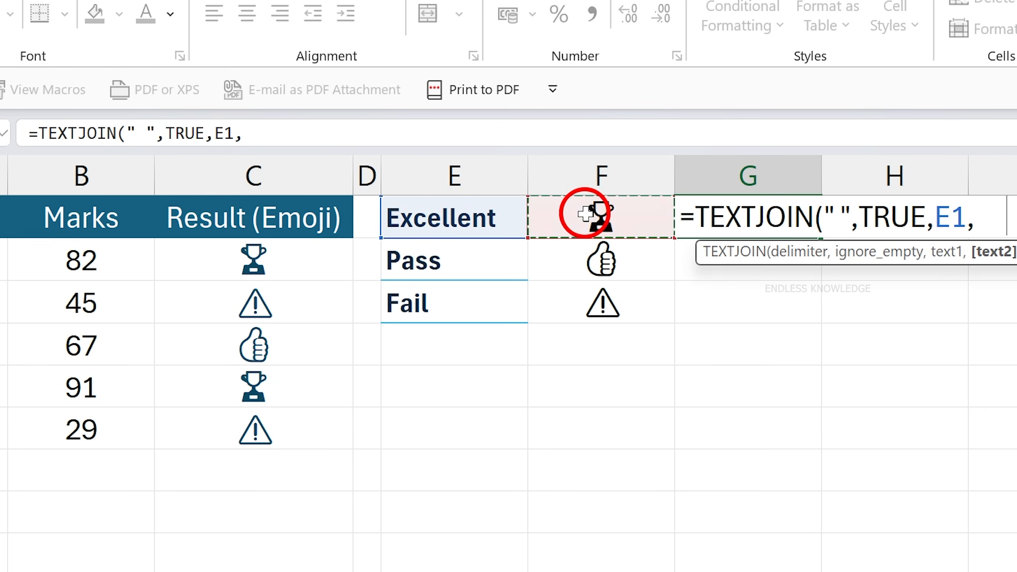
key("Return")
Reorder the TEXTJOIN references in G1 to F1,E1 so the emoji precedes the word, and fill the formula down to G3
left_click(727, 224)
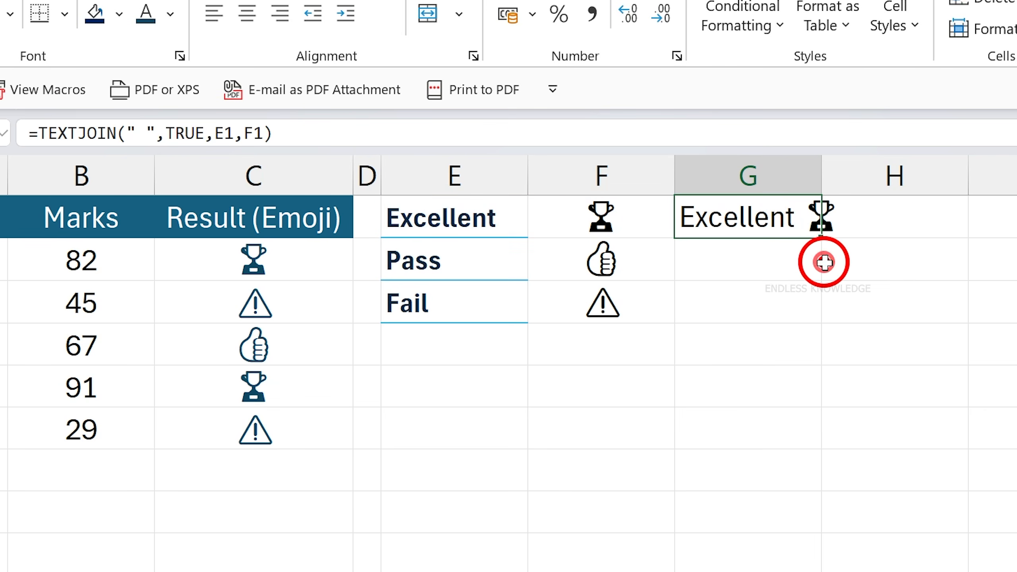
double_click(817, 236)
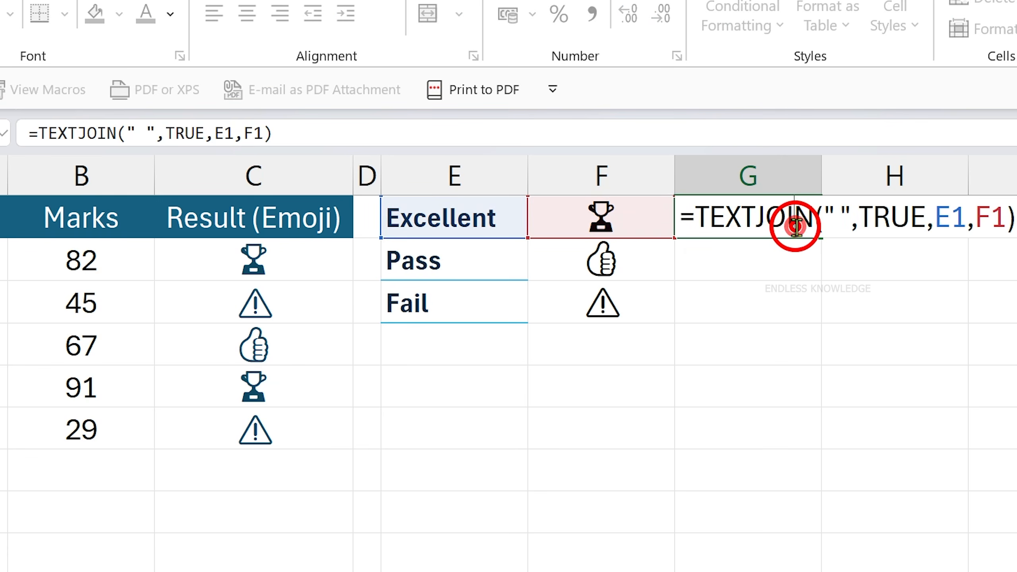
double_click(948, 210)
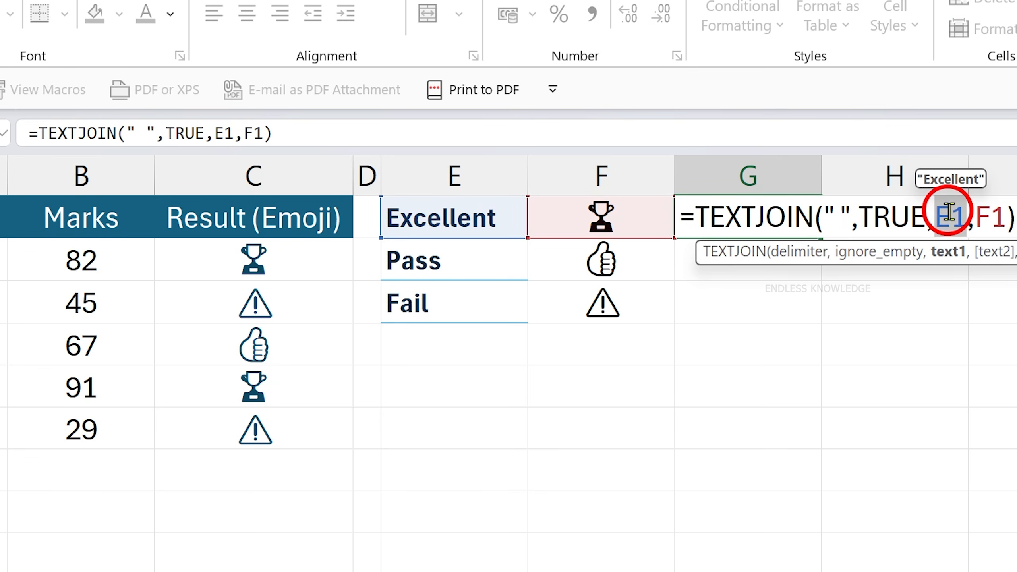
left_click(600, 218)
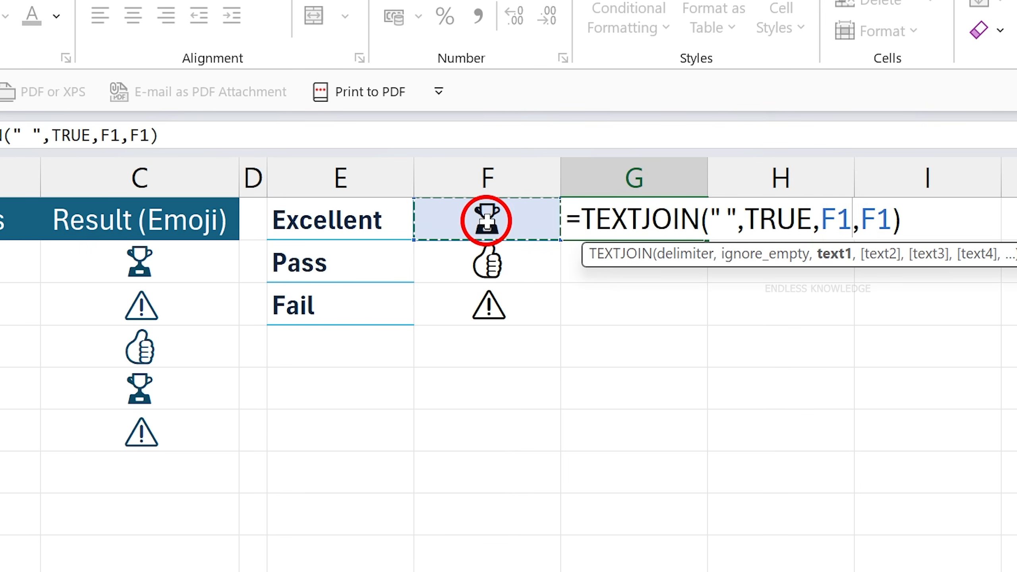
double_click(877, 219)
left_click(328, 222)
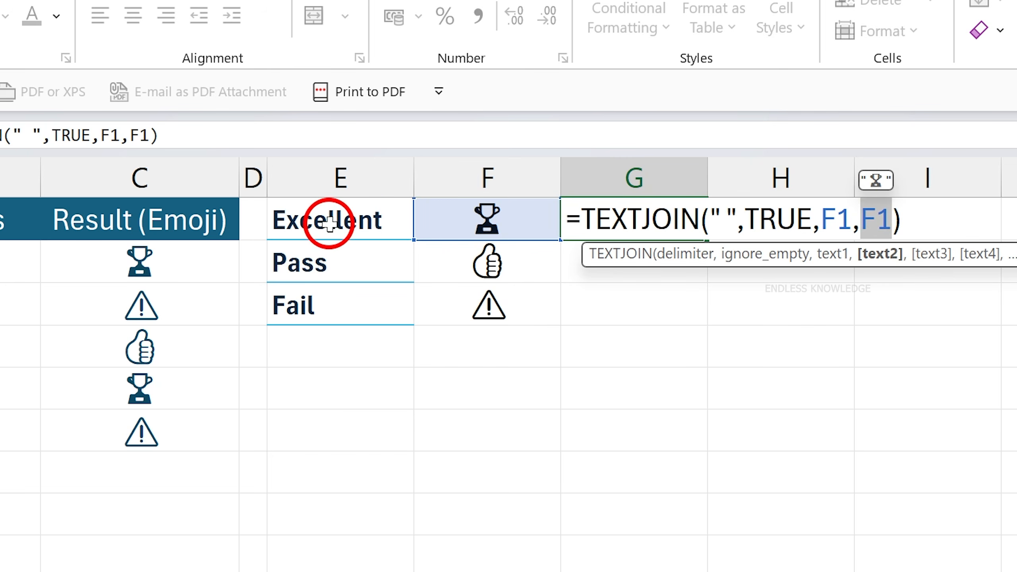
key("Return")
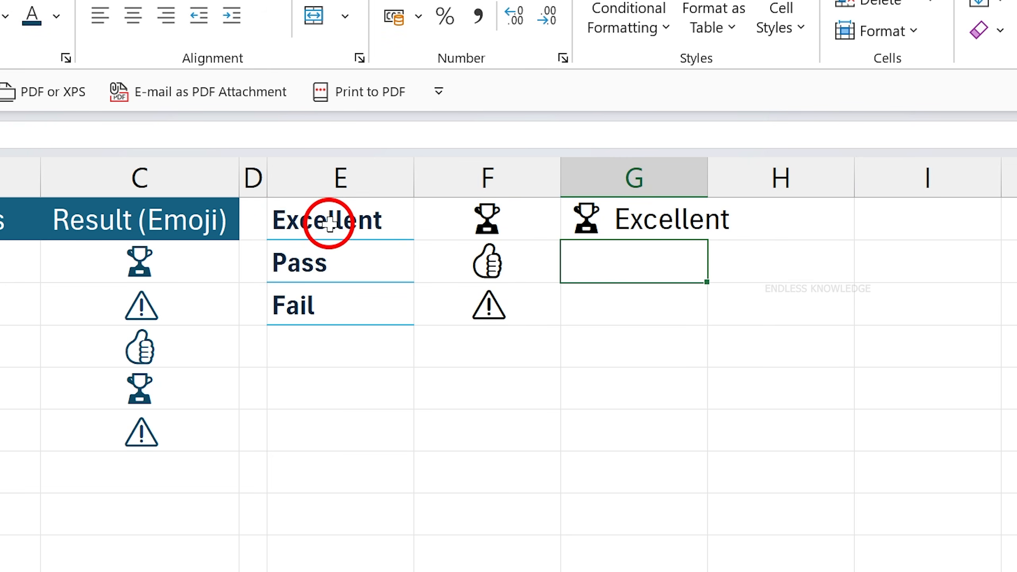
left_click(621, 218)
double_click(709, 238)
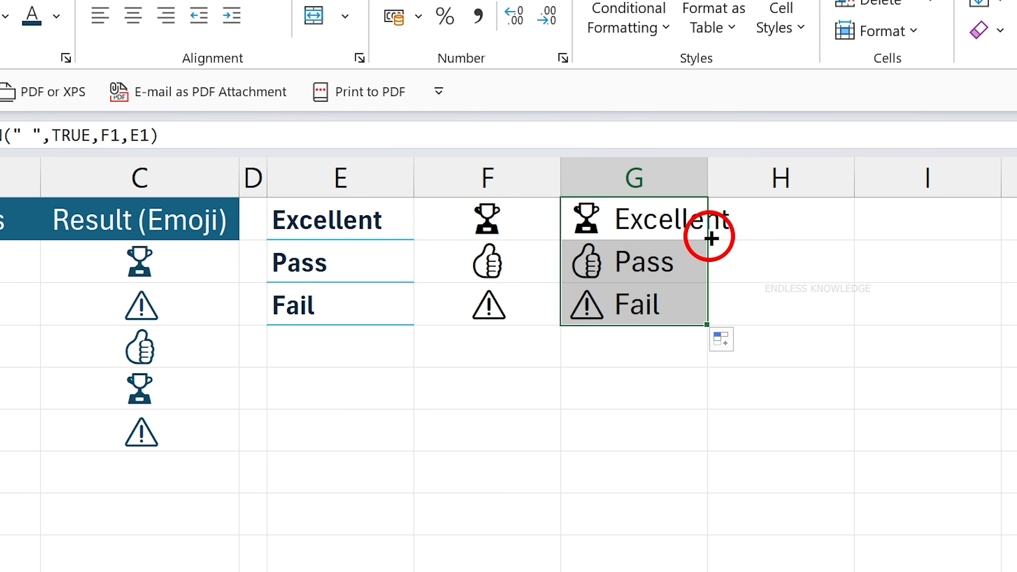
Change the nested IF formula in C2 to return $G$1, $G$2 and $G$3 instead of the column F cells
double_click(130, 258)
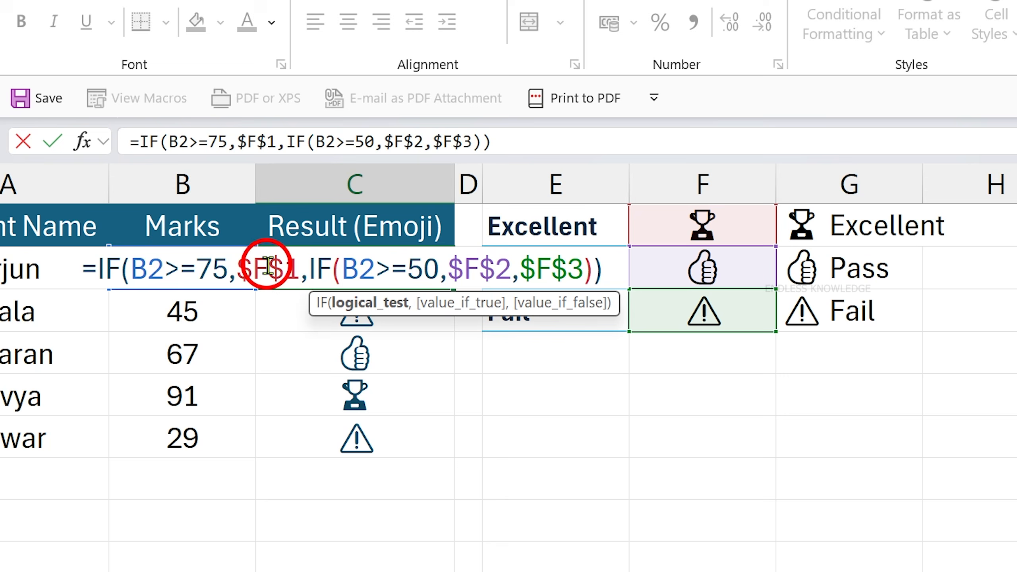
left_click(251, 265)
key("Delete")
type("G")
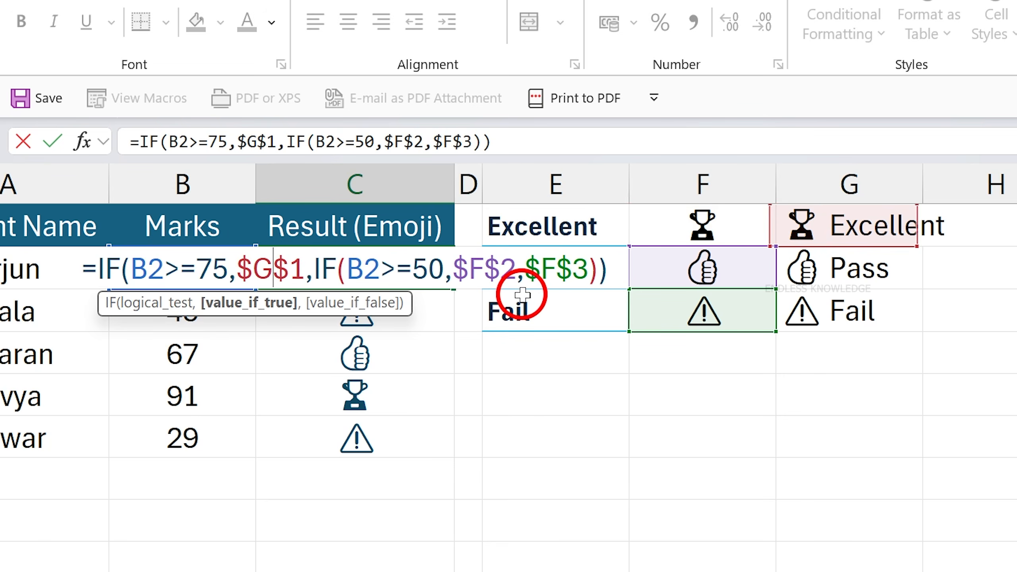
left_click(472, 263)
key("Delete")
type("G")
left_click(547, 263)
key("Delete")
type("G")
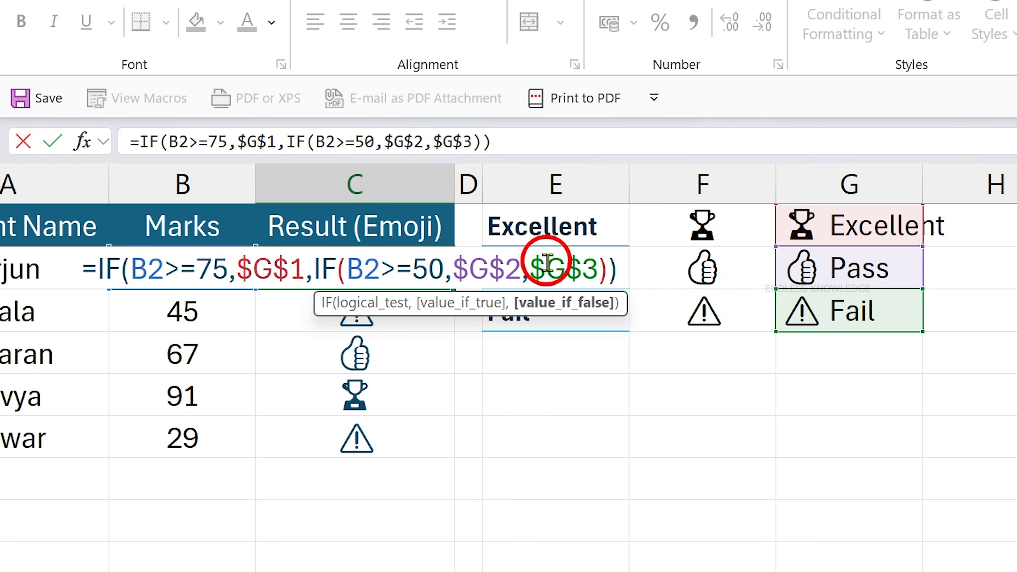
key("Return")
Fill the updated C2 formula down to C6 and left-align the results
left_click(430, 264)
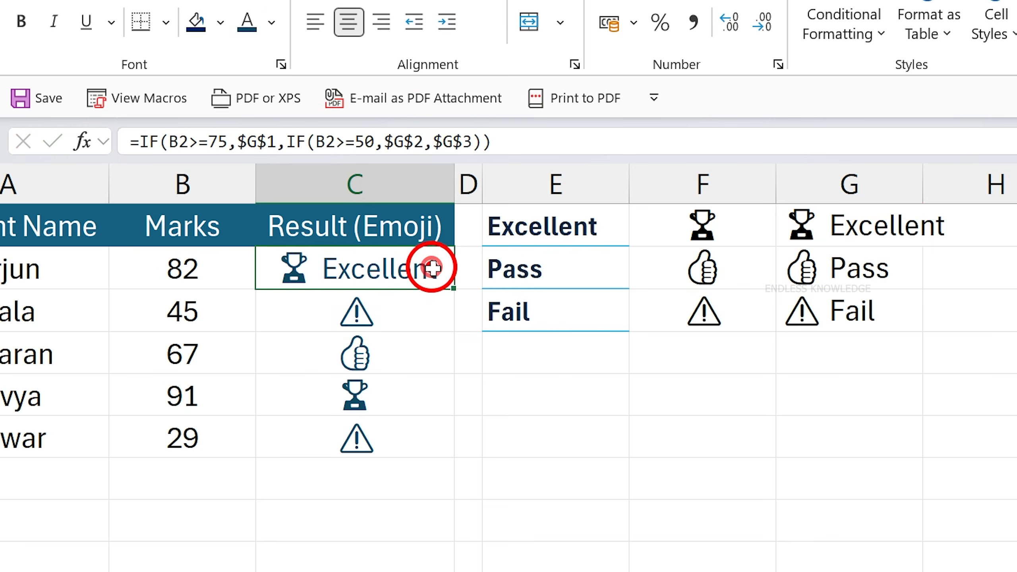
double_click(453, 287)
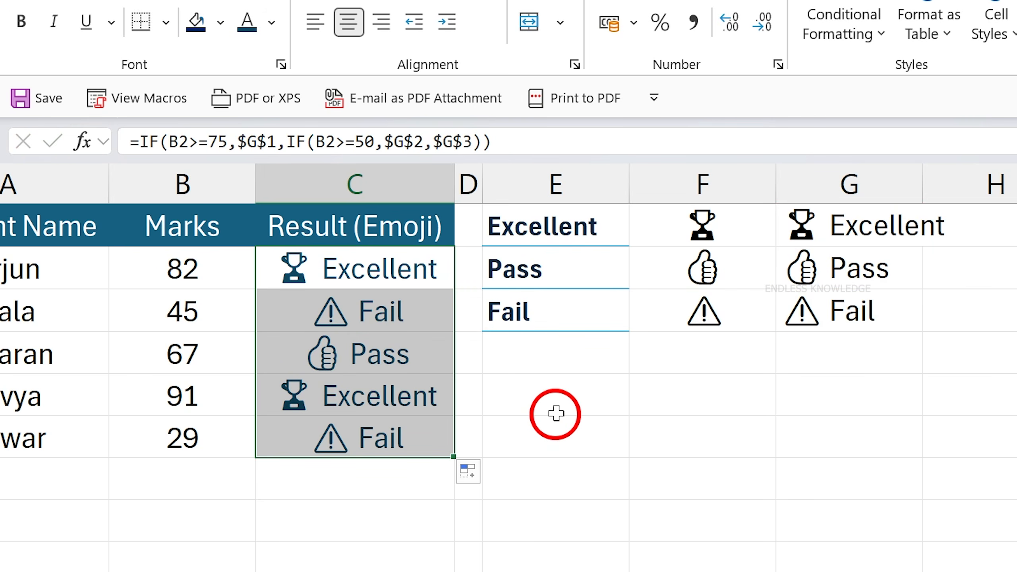
left_click(315, 21)
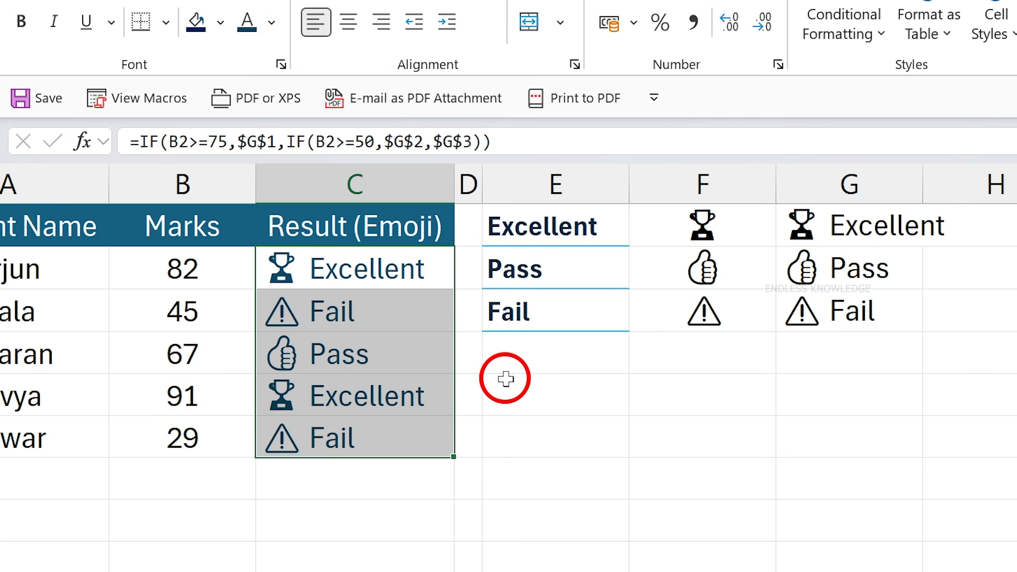
left_click(618, 394)
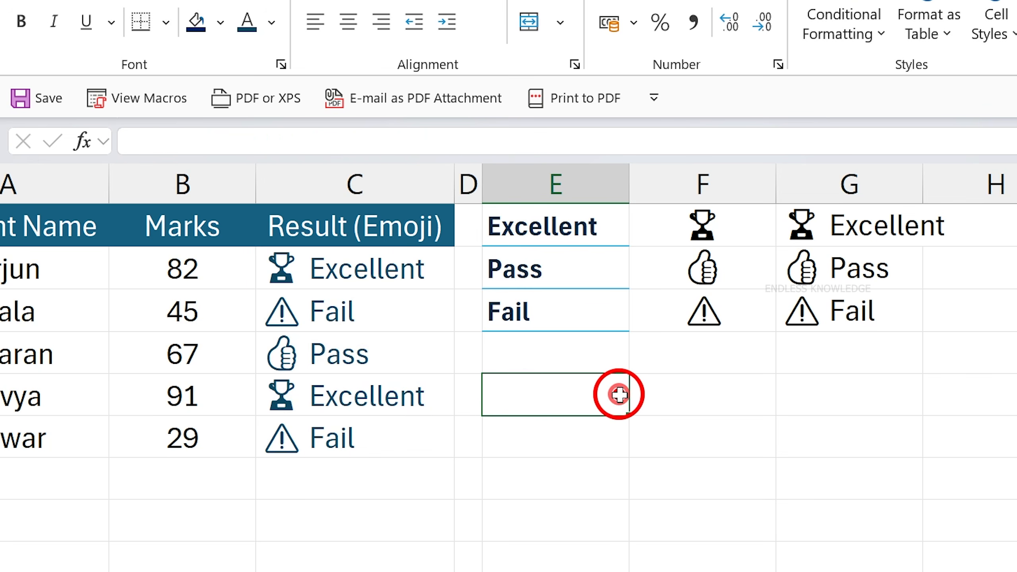
left_click(398, 272)
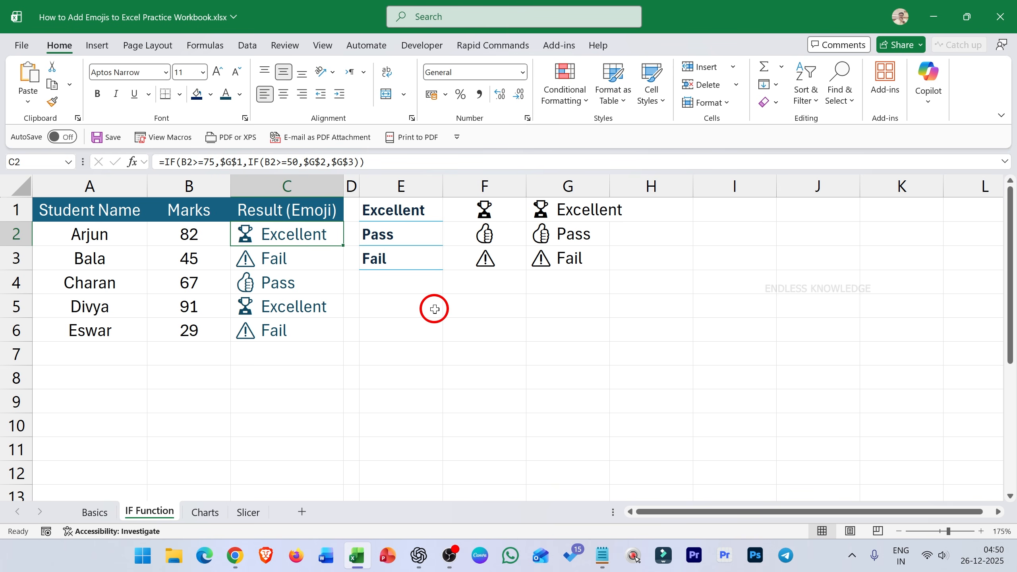
Switch to the Charts sheet and examine the Month and Sales data and the Label (Emoji) column
key("ctrl+Page_Down")
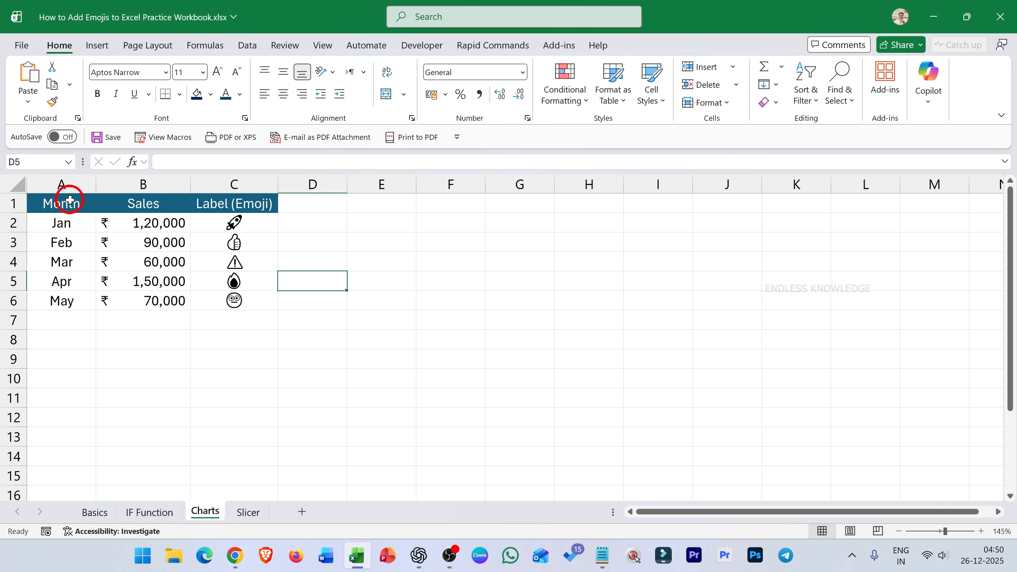
left_click_drag(69, 199, 168, 295)
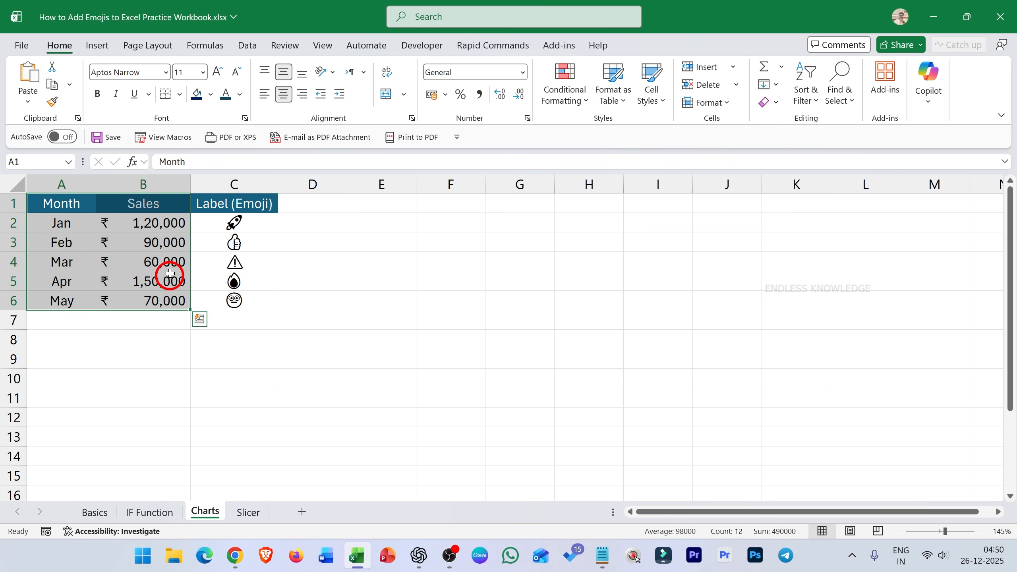
left_click_drag(234, 204, 233, 300)
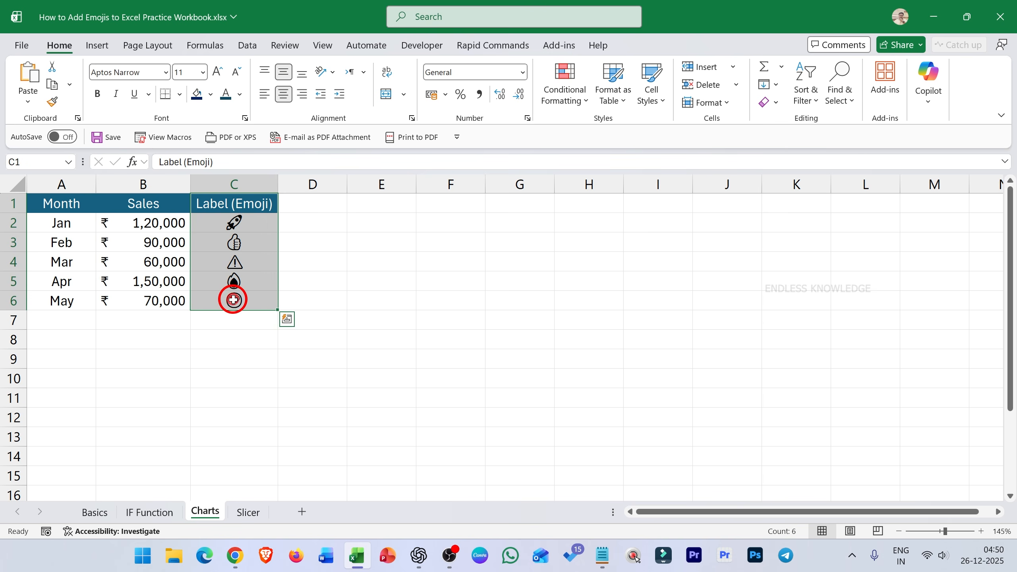
Insert the default bar chart from the Month and Sales range A1:B6 and move it clear of the emoji label column
left_click_drag(61, 200, 150, 293)
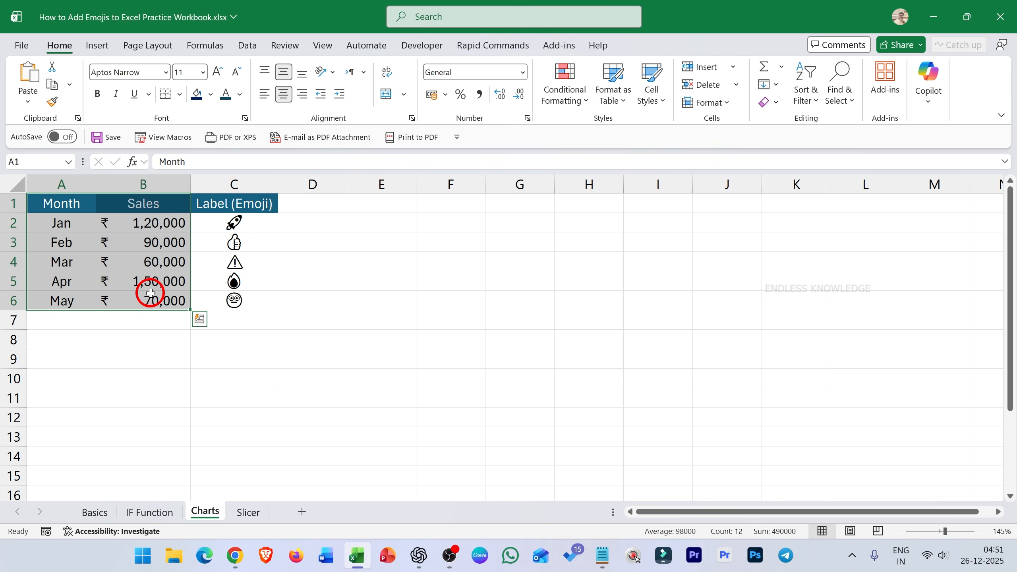
key("alt+F1")
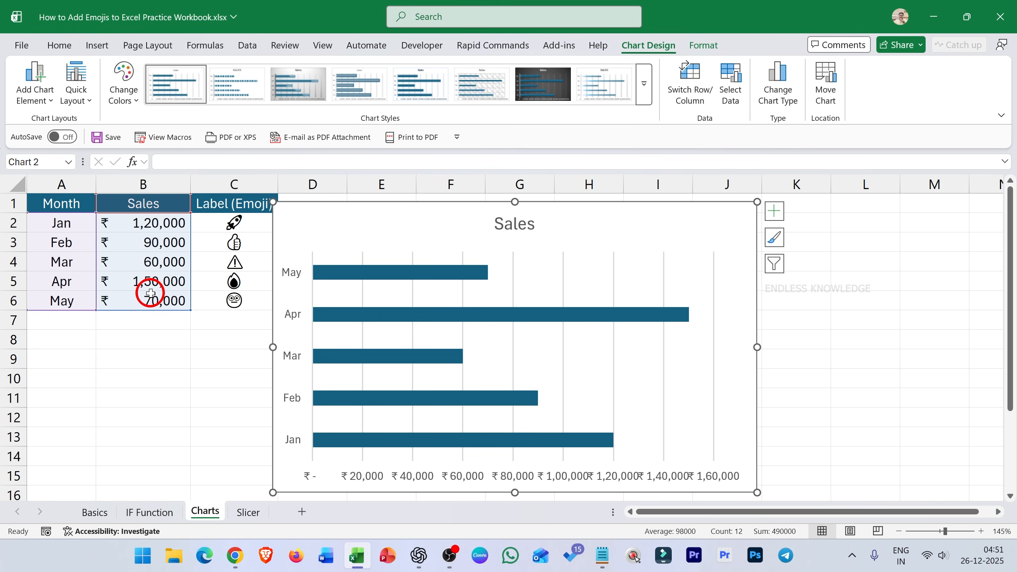
left_click_drag(656, 221, 679, 216)
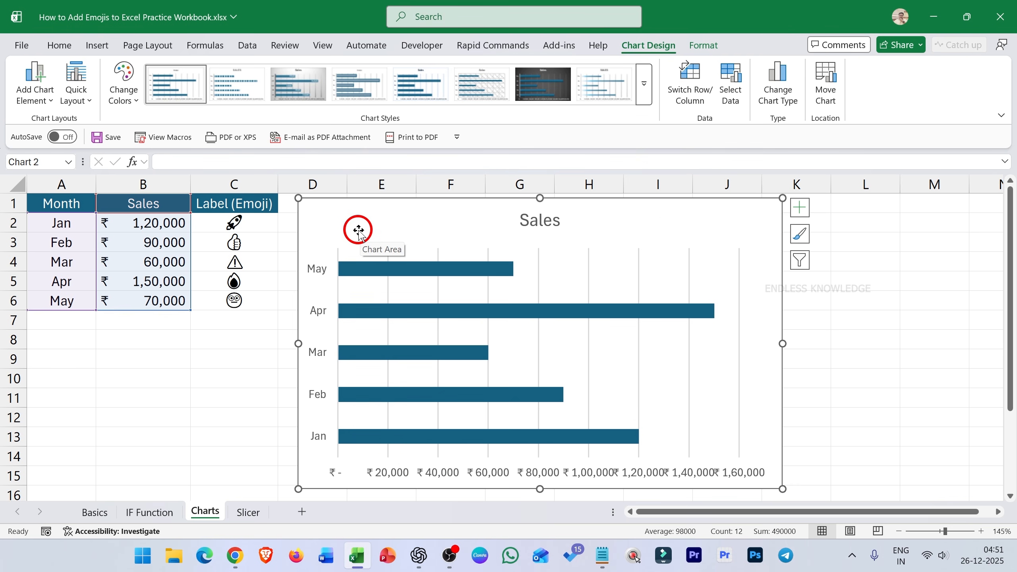
Turn on data labels for the Sales bar chart
left_click(800, 208)
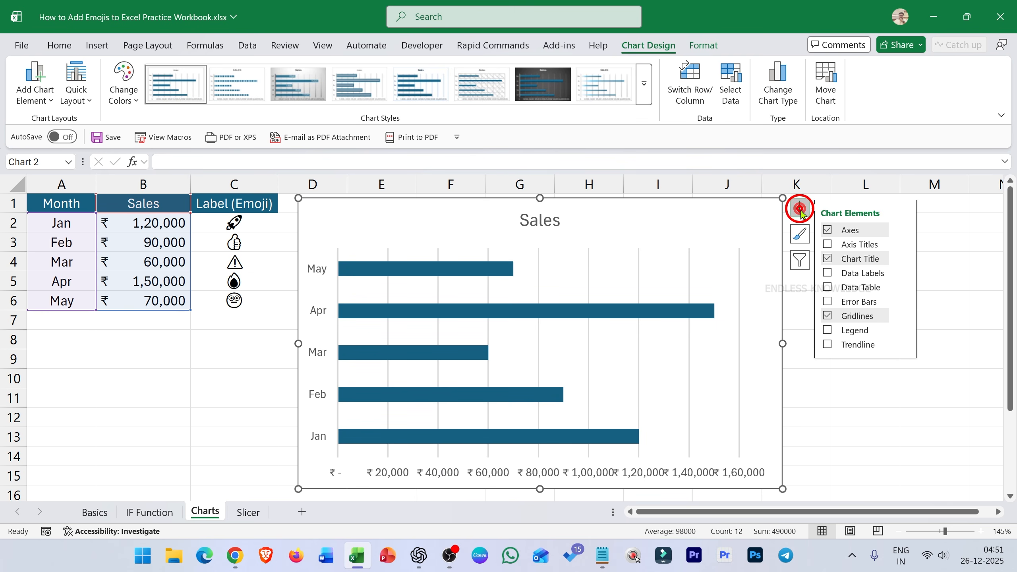
left_click(827, 274)
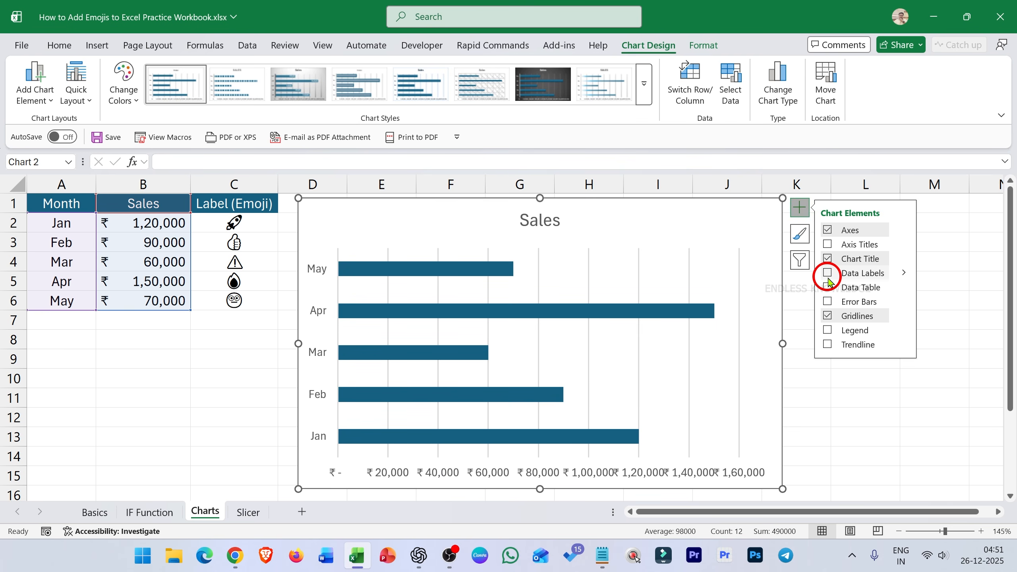
Show data labels on the Sales bars and open the formatting options for those labels
left_click(827, 274)
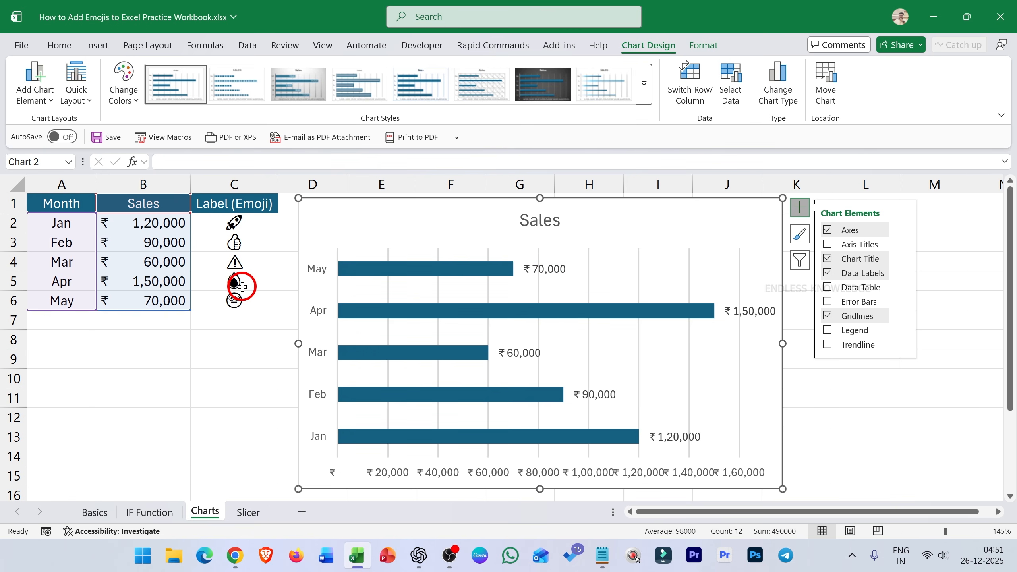
left_click(798, 211)
left_click(548, 272)
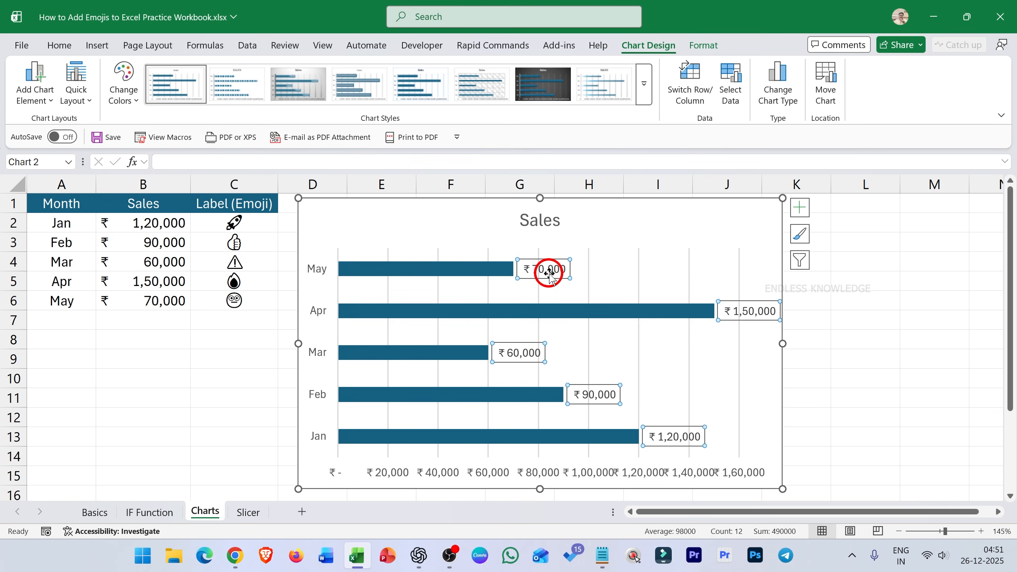
right_click(548, 273)
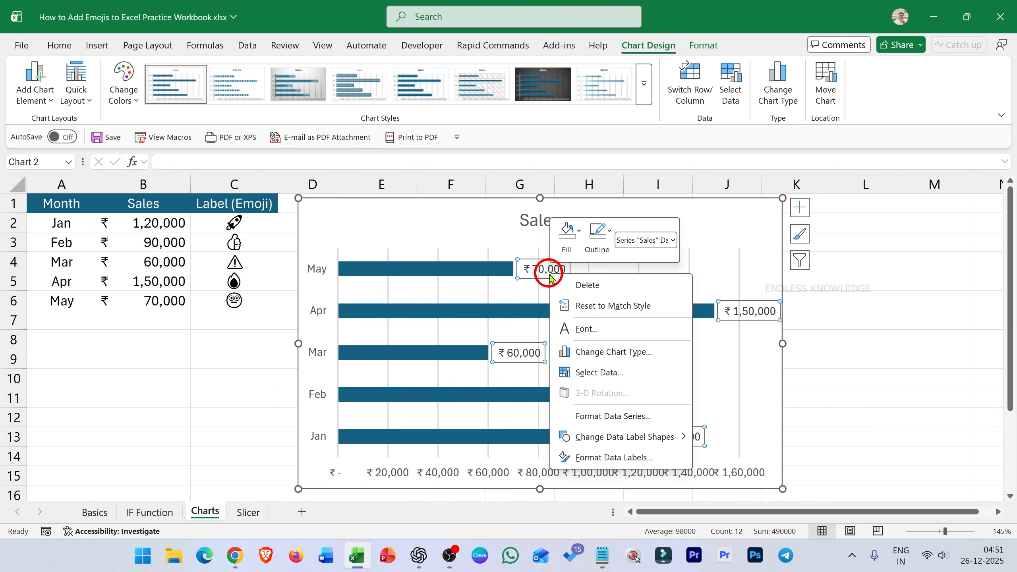
left_click(610, 459)
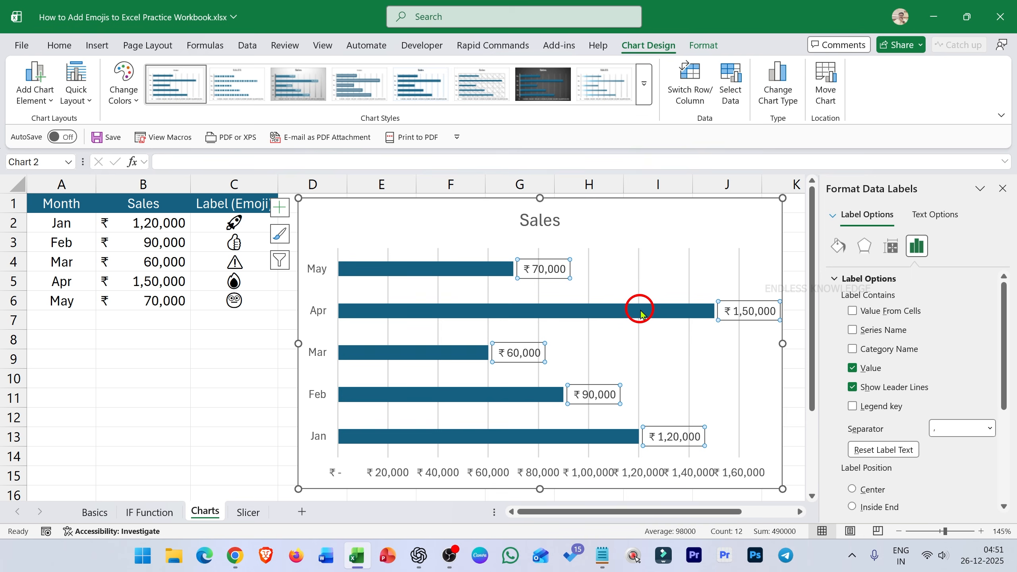
mouse_move(640, 314)
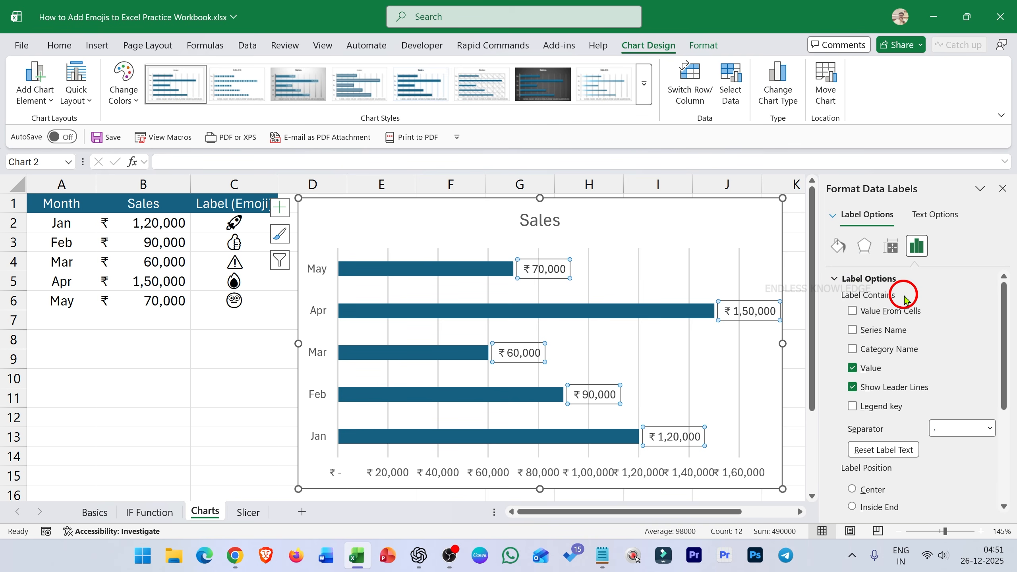
Add the emojis in C2:C6 to the data labels using Value From Cells, and widen the chart slightly
left_click(851, 368)
left_click(852, 368)
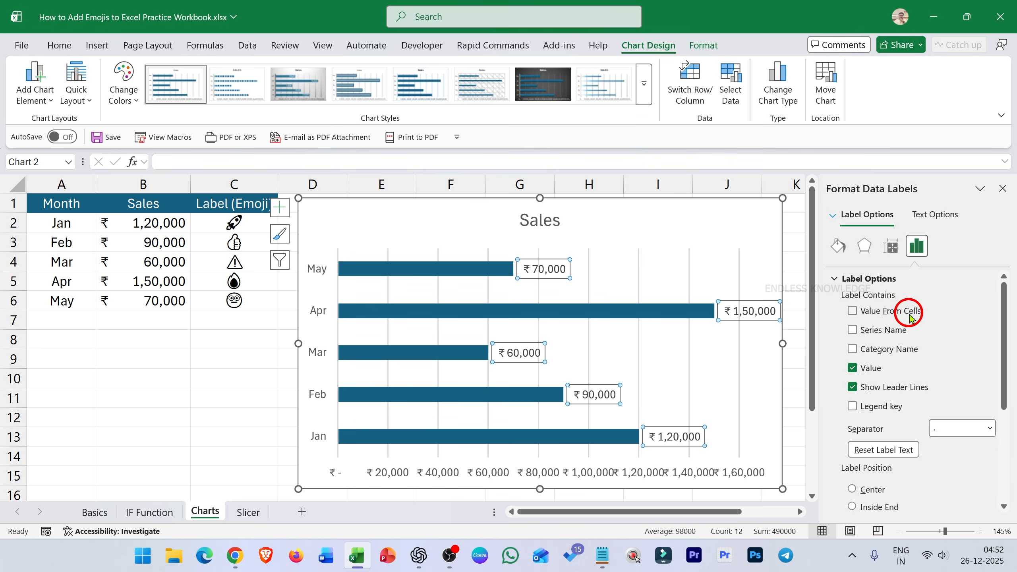
left_click(852, 311)
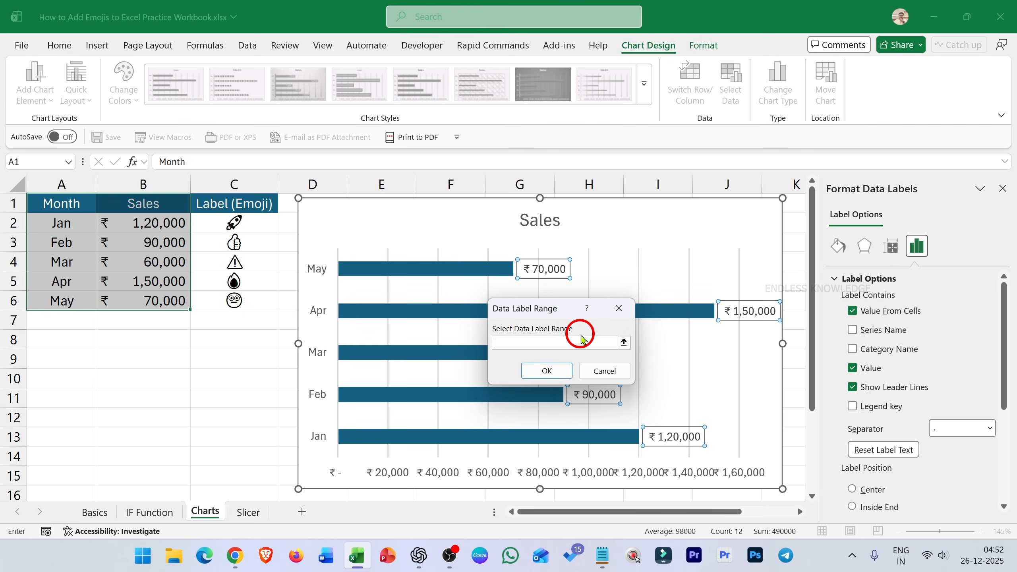
left_click_drag(246, 222, 247, 301)
left_click(543, 371)
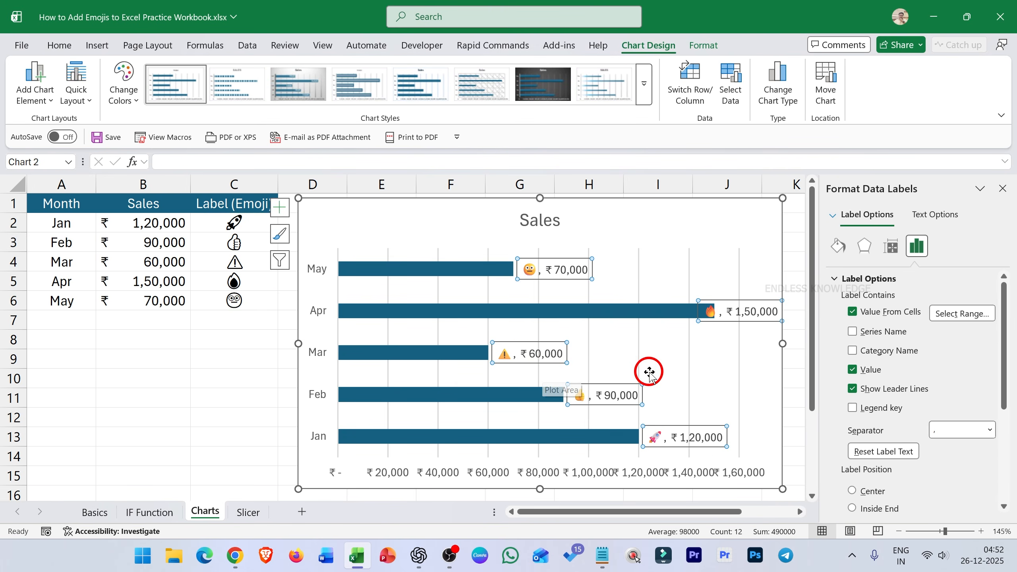
left_click(791, 341)
left_click_drag(792, 341, 797, 341)
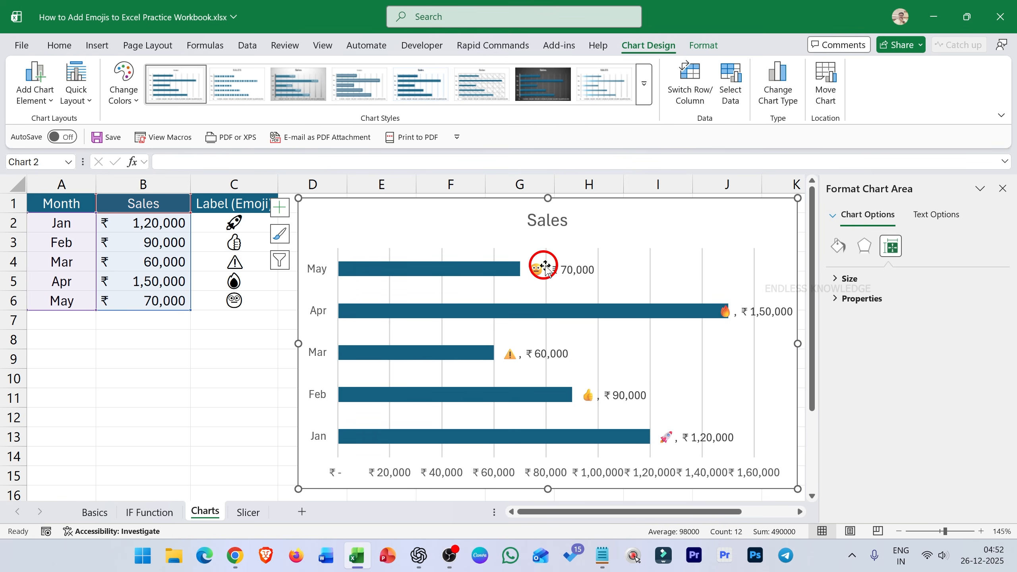
Try emoji-only data labels by hiding the sales values, and restore the values
left_click(569, 263)
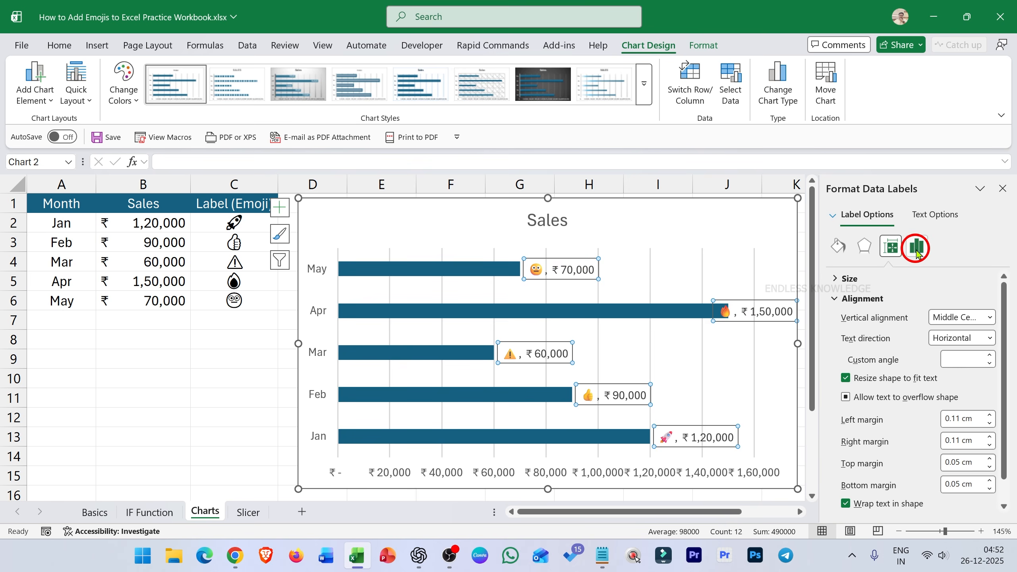
left_click(916, 247)
left_click(835, 278)
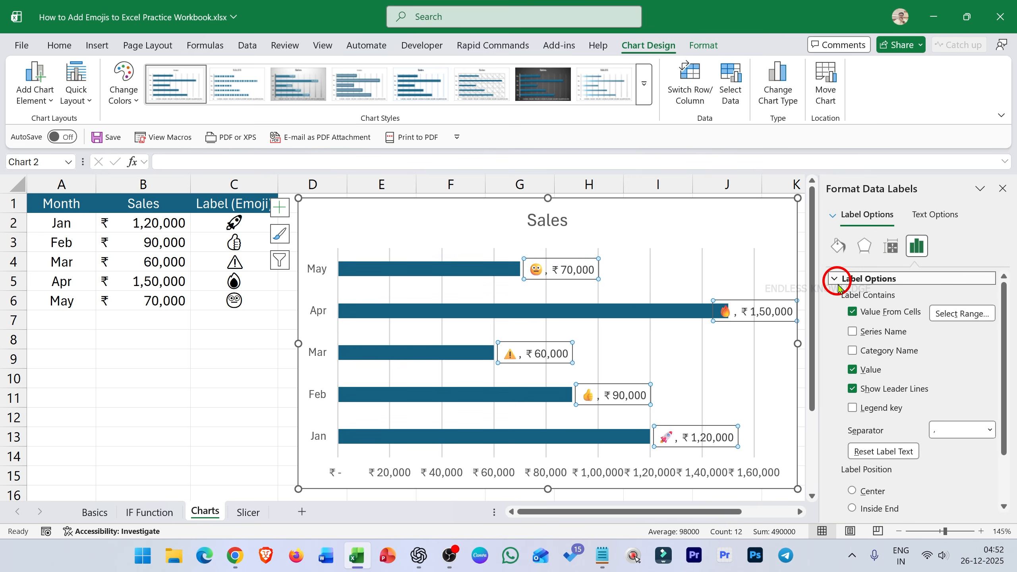
left_click(852, 372)
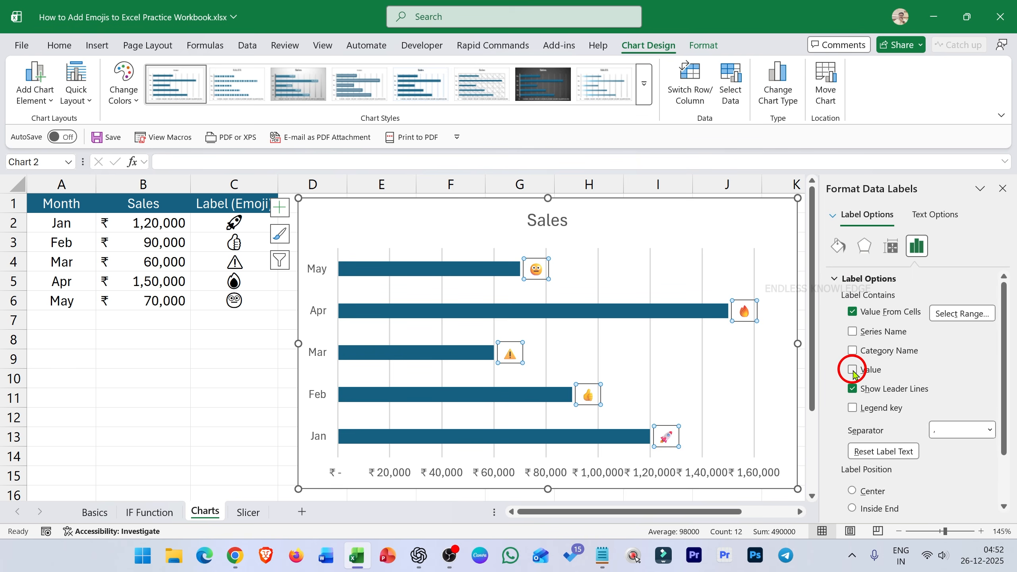
left_click(852, 370)
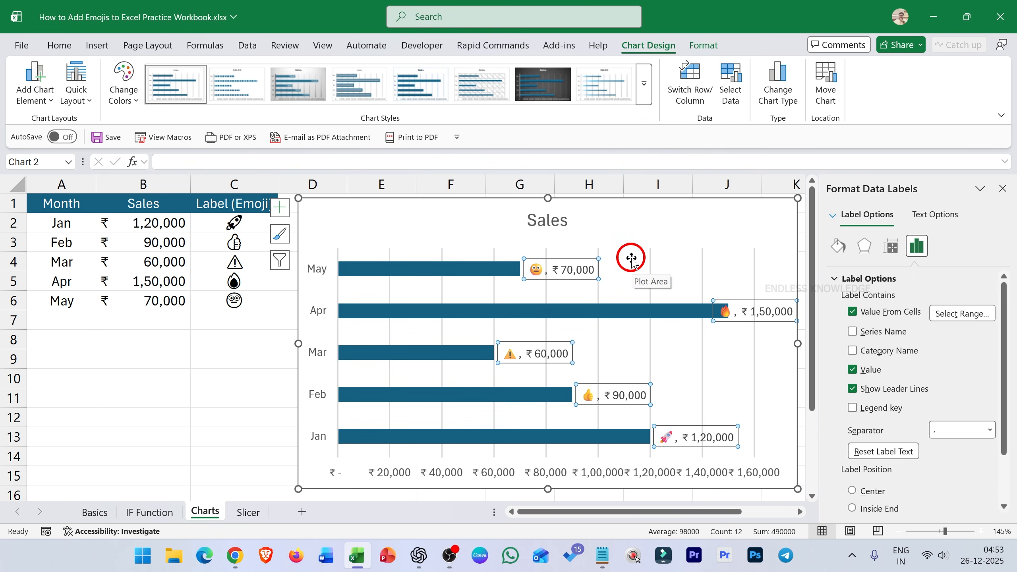
Switch to the Slicer sheet and examine the order table's columns, especially the emojis in Sales Status
key("ctrl+Page_Down")
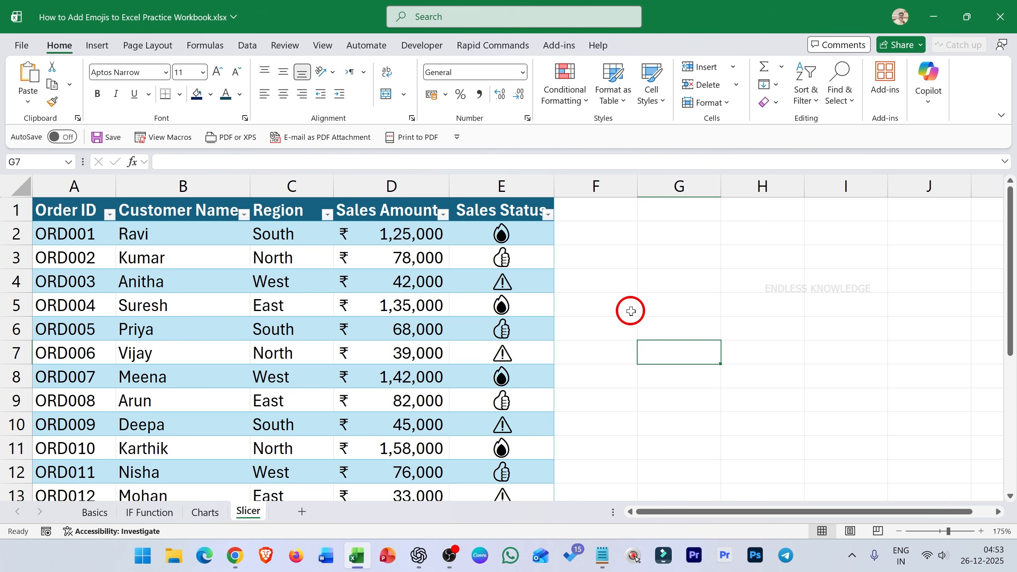
left_click(92, 258)
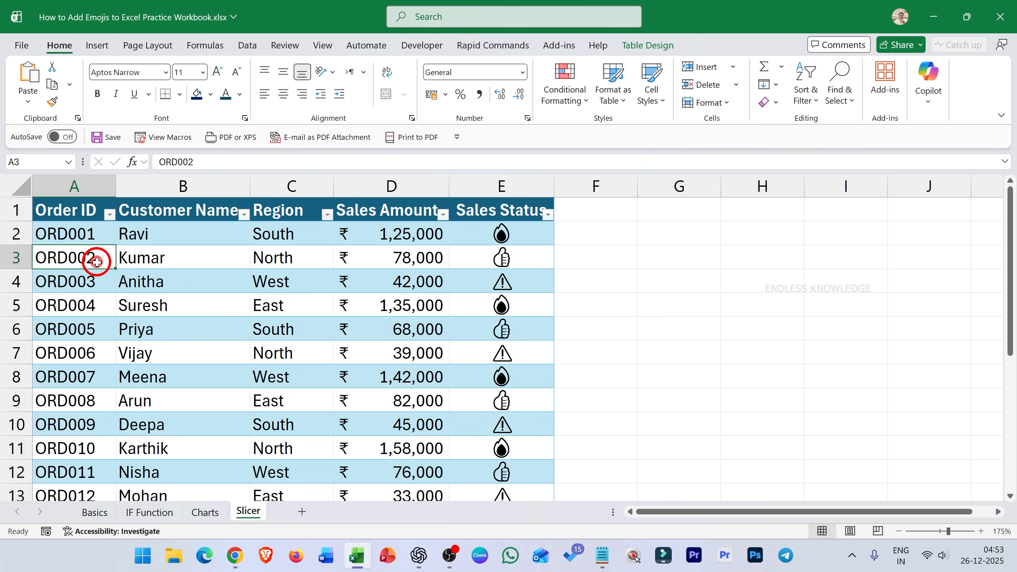
left_click(200, 263)
left_click(269, 258)
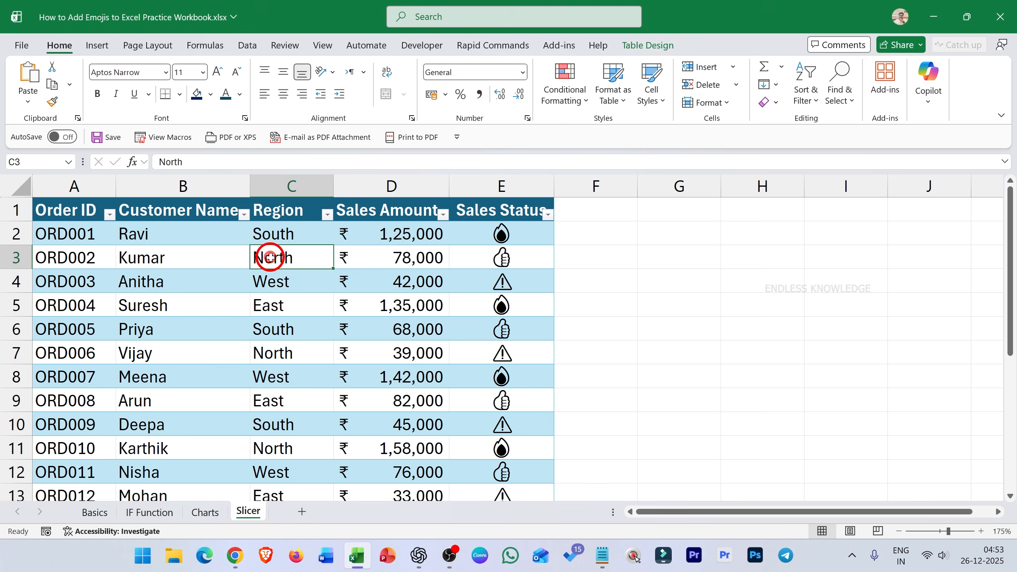
left_click(364, 254)
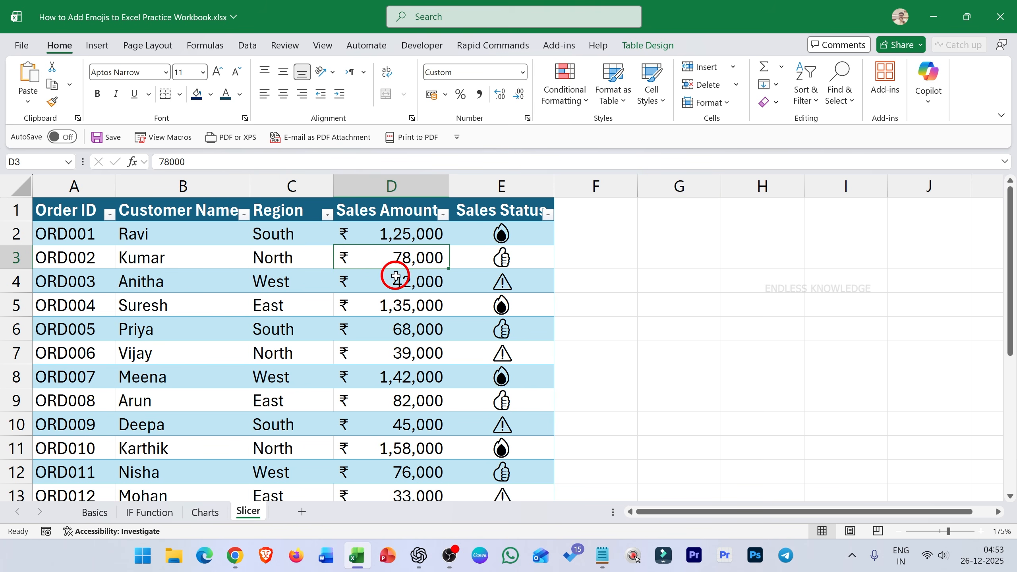
left_click(515, 257)
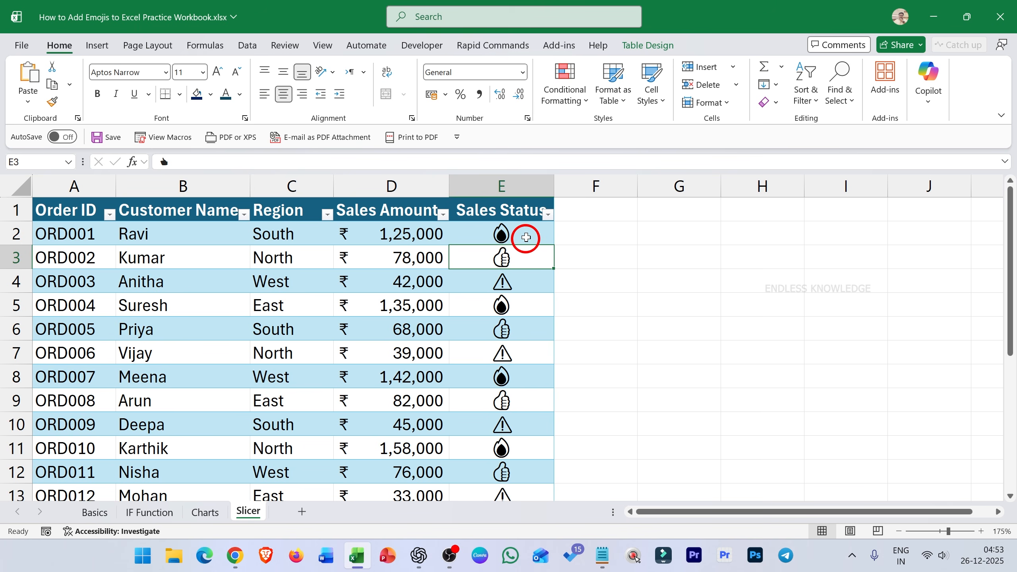
left_click_drag(524, 230, 524, 282)
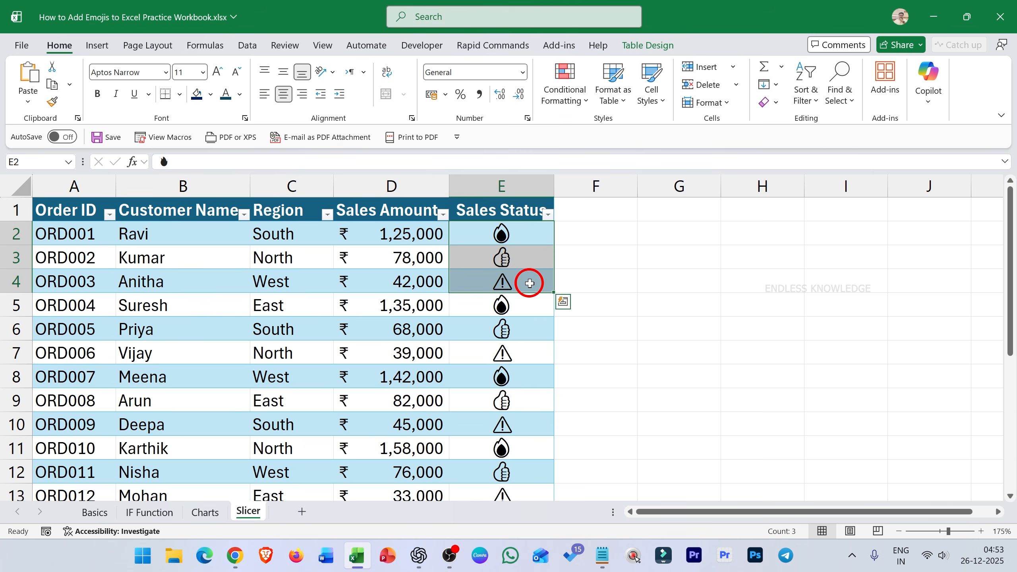
scroll(528, 289, "down", 3)
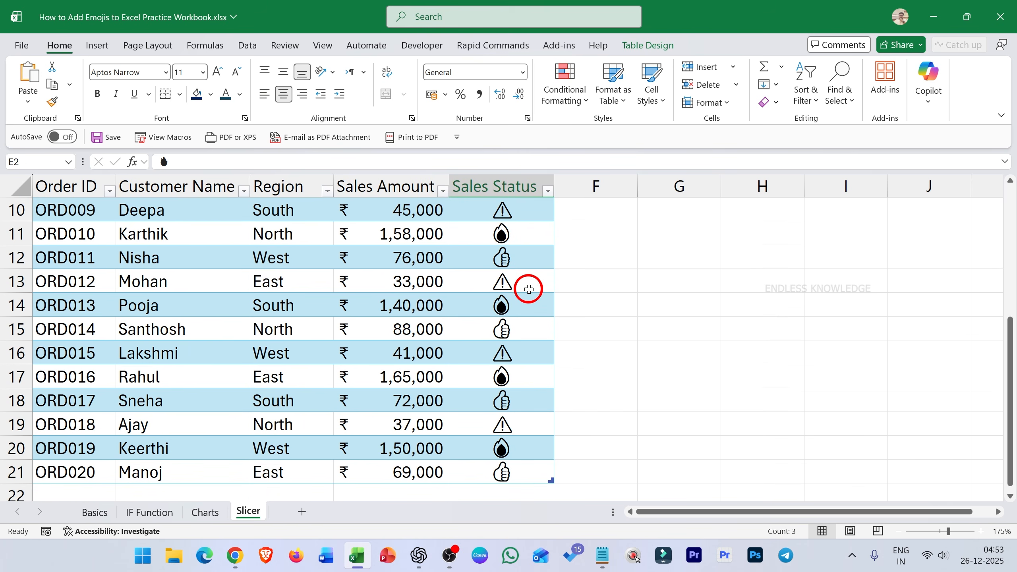
scroll(529, 289, "up", 3)
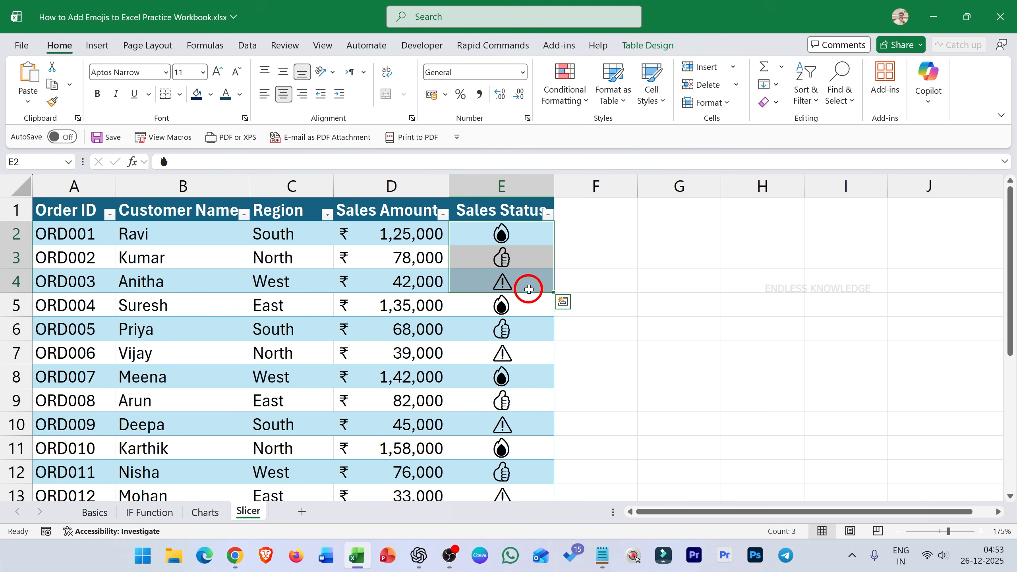
left_click(511, 239)
Insert a slicer for the table's Sales Status field and place it beside the table
left_click(348, 261)
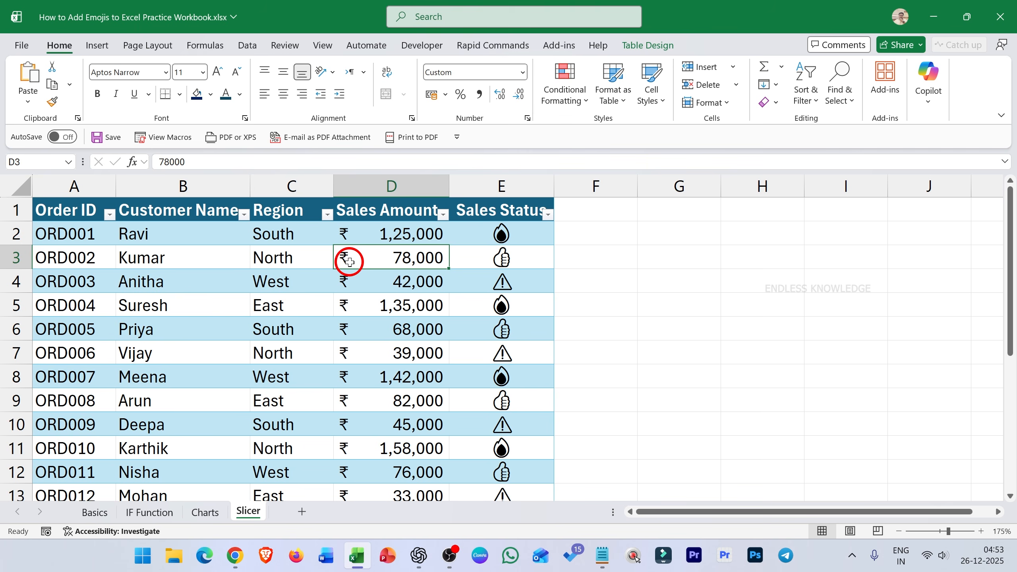
left_click(658, 47)
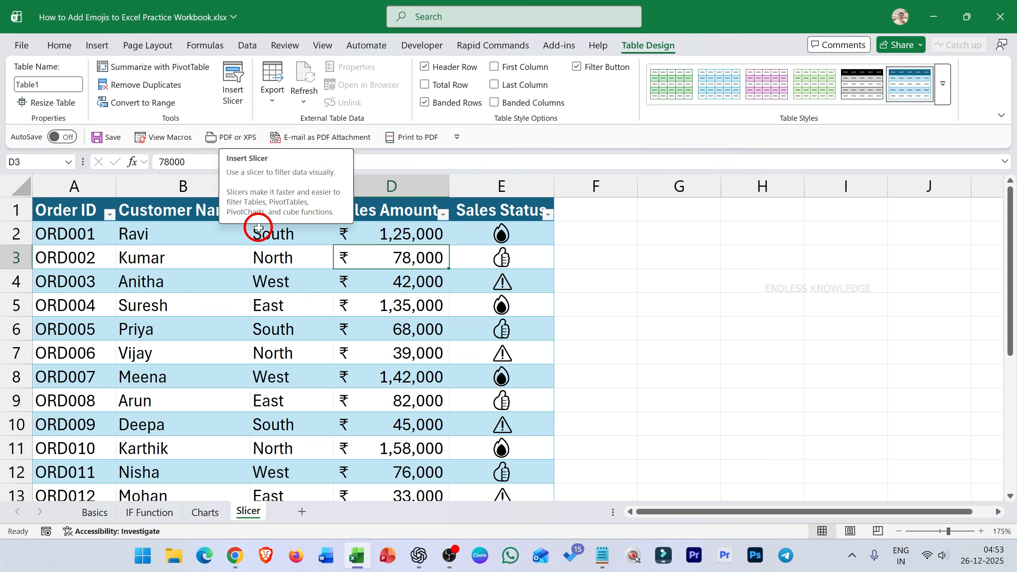
left_click(245, 99)
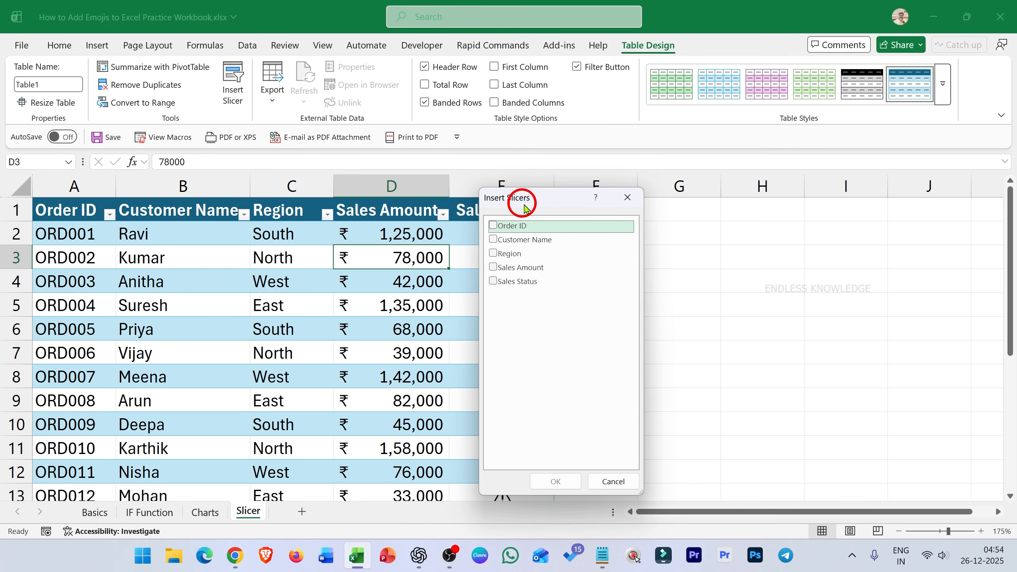
left_click_drag(520, 199, 680, 188)
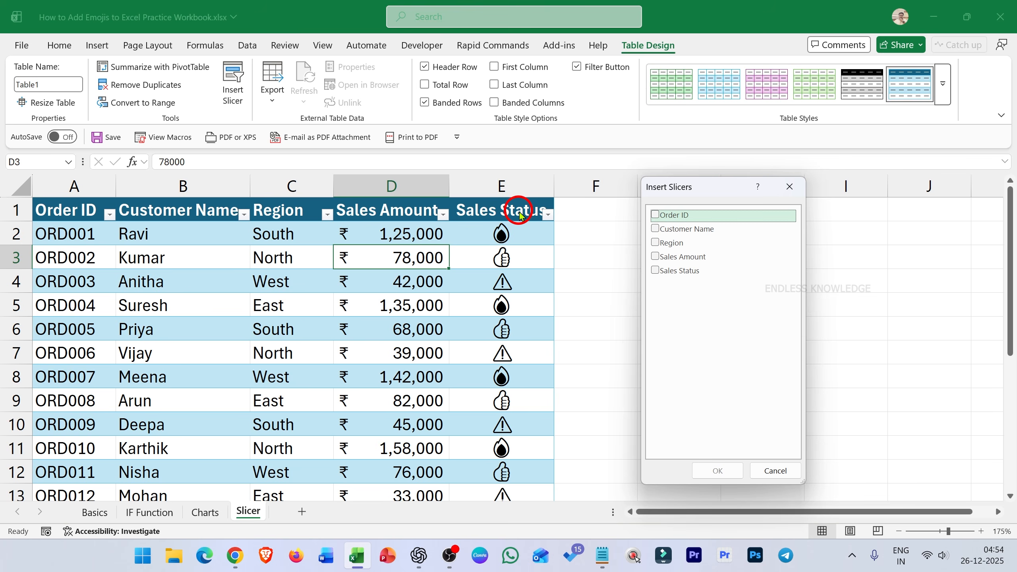
left_click(655, 271)
left_click(714, 469)
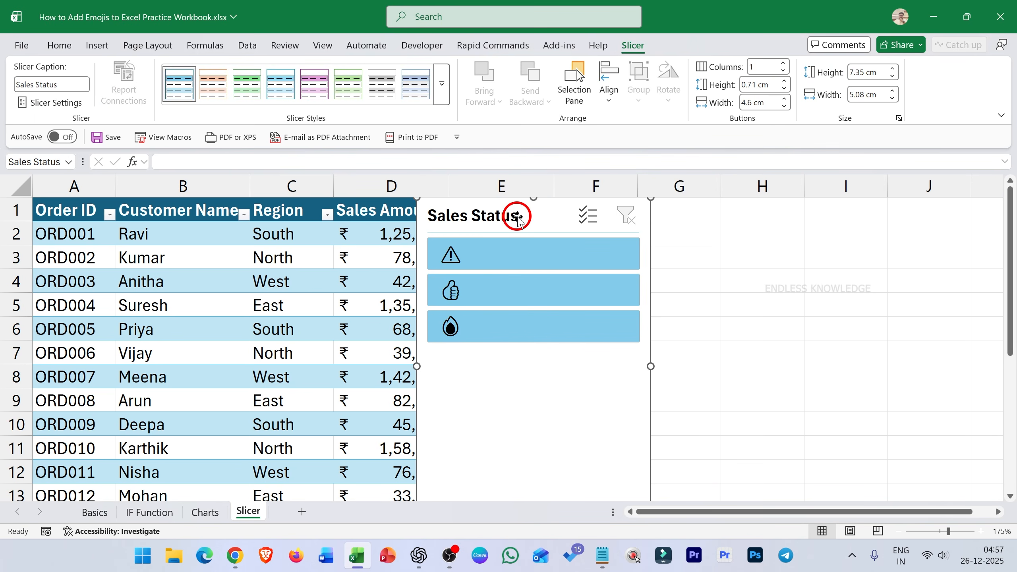
left_click_drag(517, 217, 672, 234)
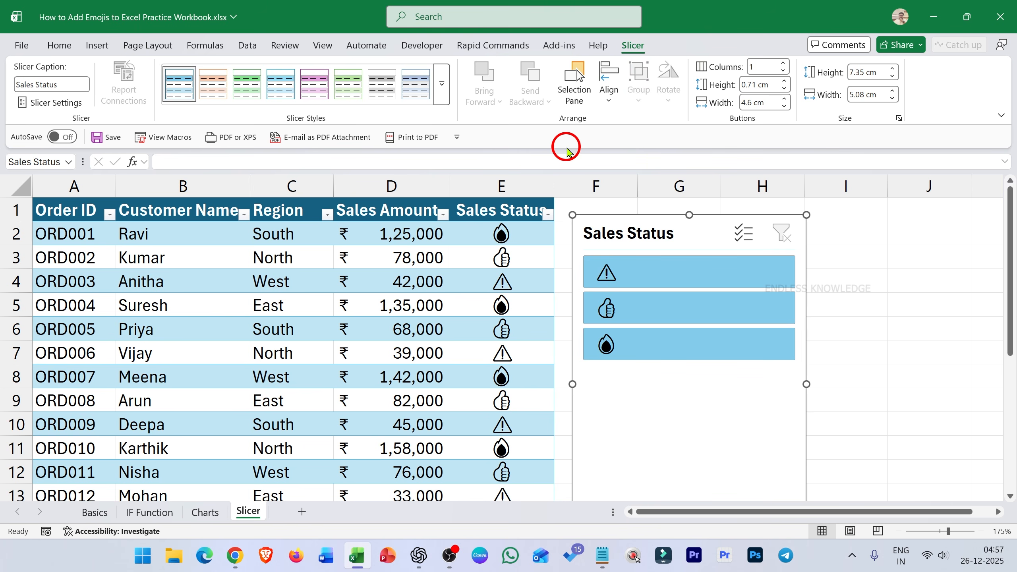
Apply the first dark blue slicer style to the Sales Status slicer and check its settings without changing them
left_click(443, 85)
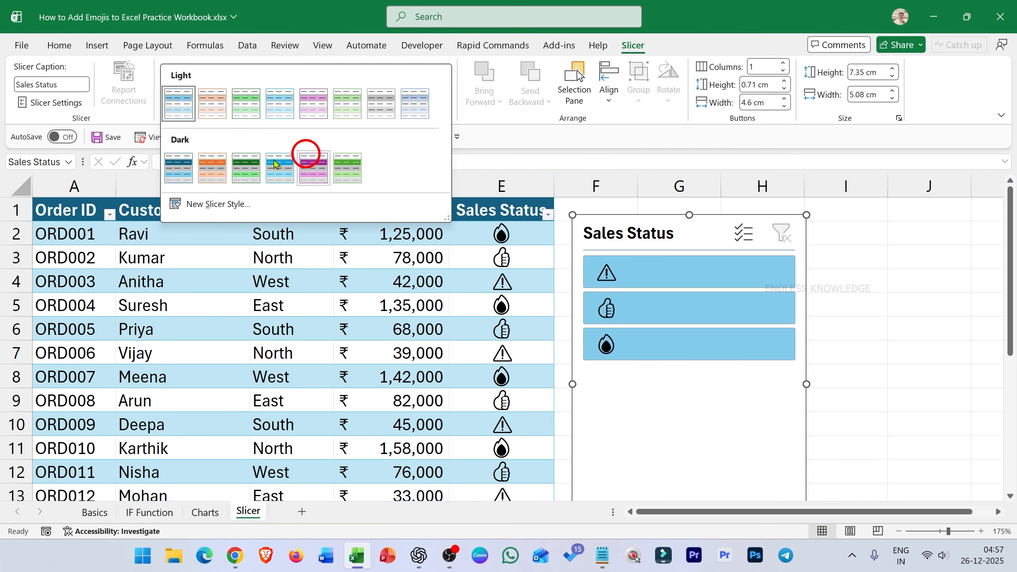
left_click(175, 167)
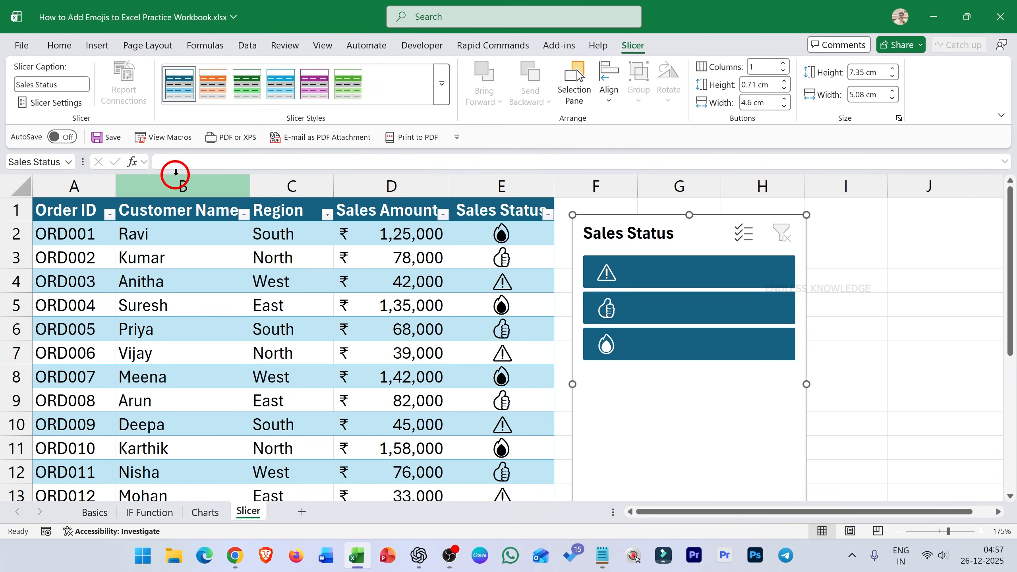
left_click(56, 103)
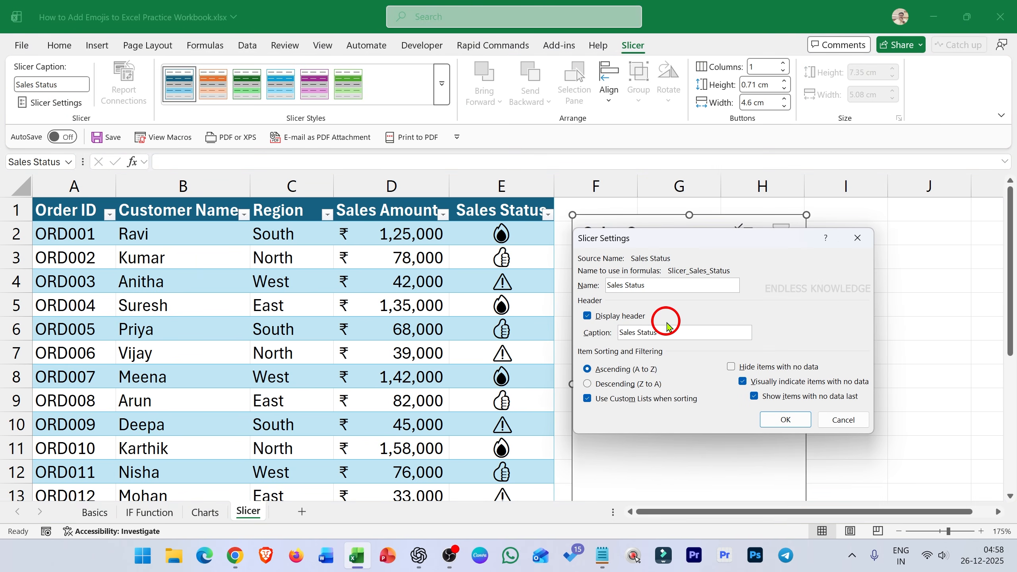
left_click(845, 419)
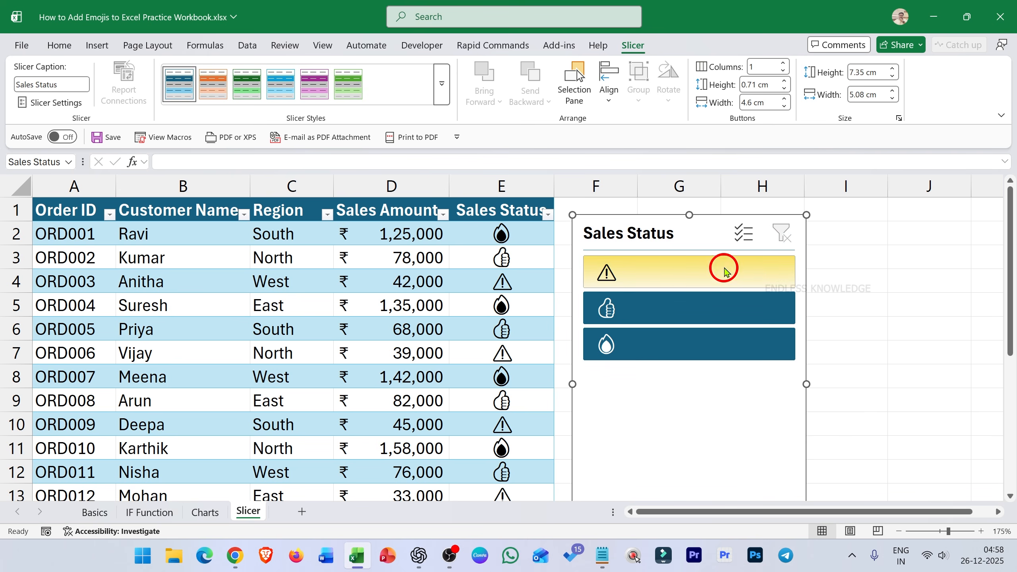
Lay out the slicer in 3 columns as a compact box about 1.83 cm high and 4.57 cm wide above columns F to H's empty cells
left_click(783, 63)
left_click(783, 64)
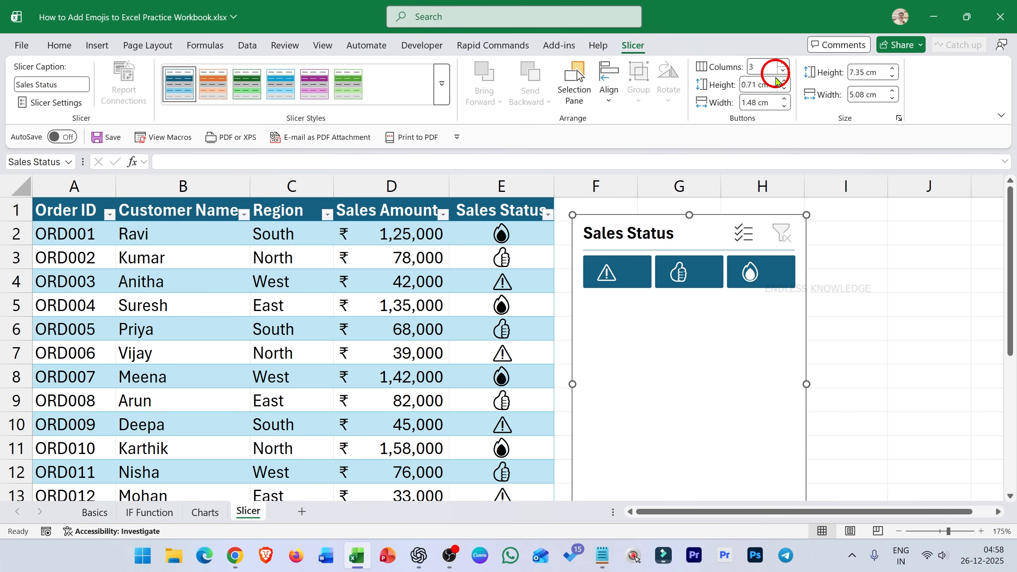
left_click_drag(693, 216, 701, 368)
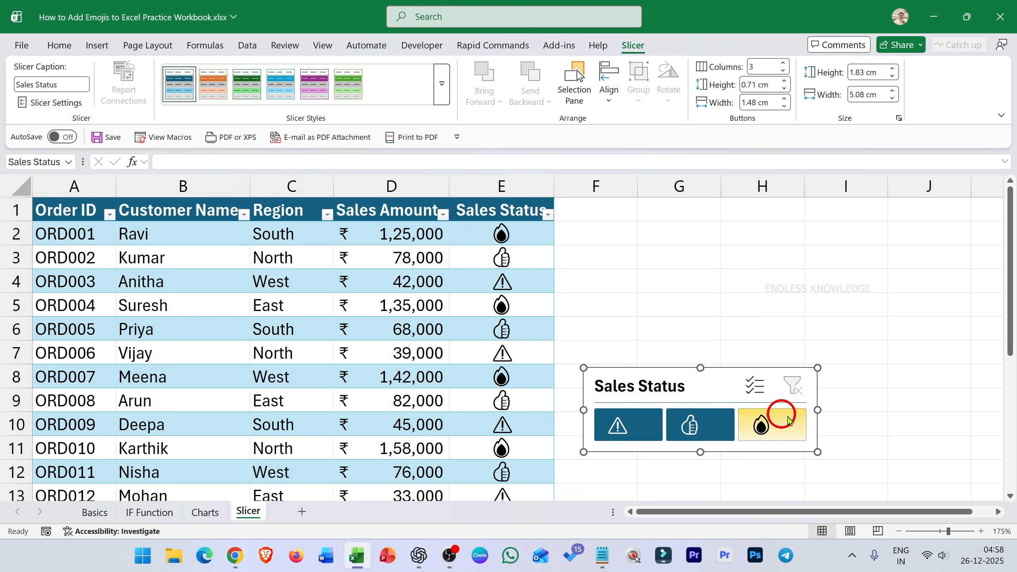
left_click_drag(814, 409, 794, 409)
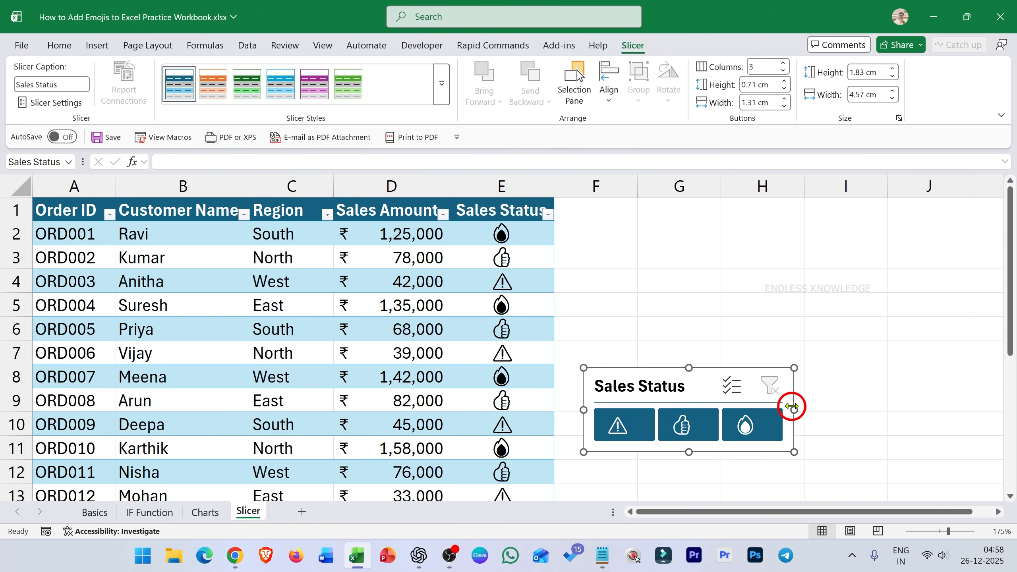
left_click_drag(697, 379, 680, 212)
Test the Sales Status slicer by filtering the table by the warning, thumbs-up and fire emojis in turn, and clear the filter
left_click(605, 258)
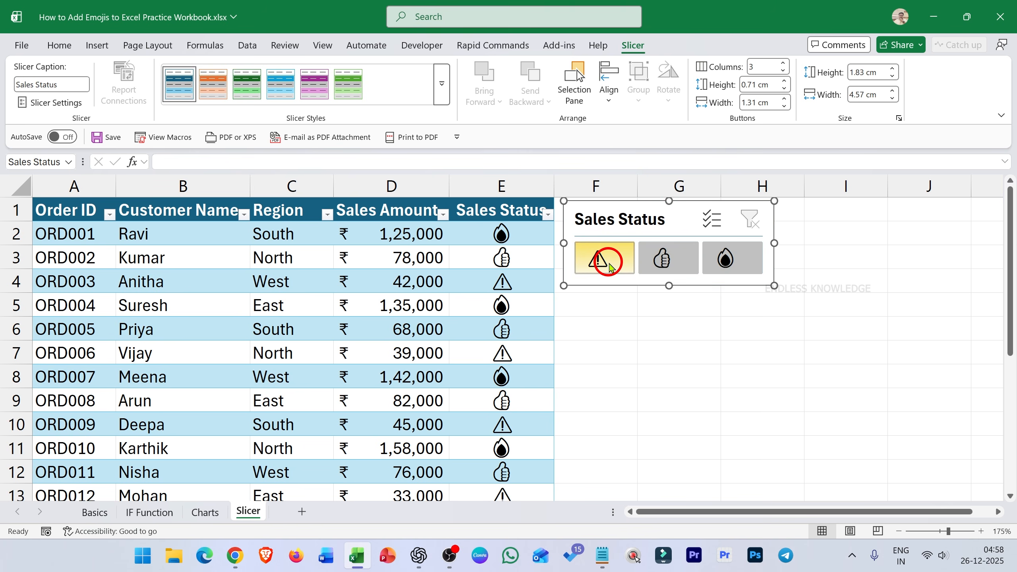
left_click(667, 260)
left_click(725, 260)
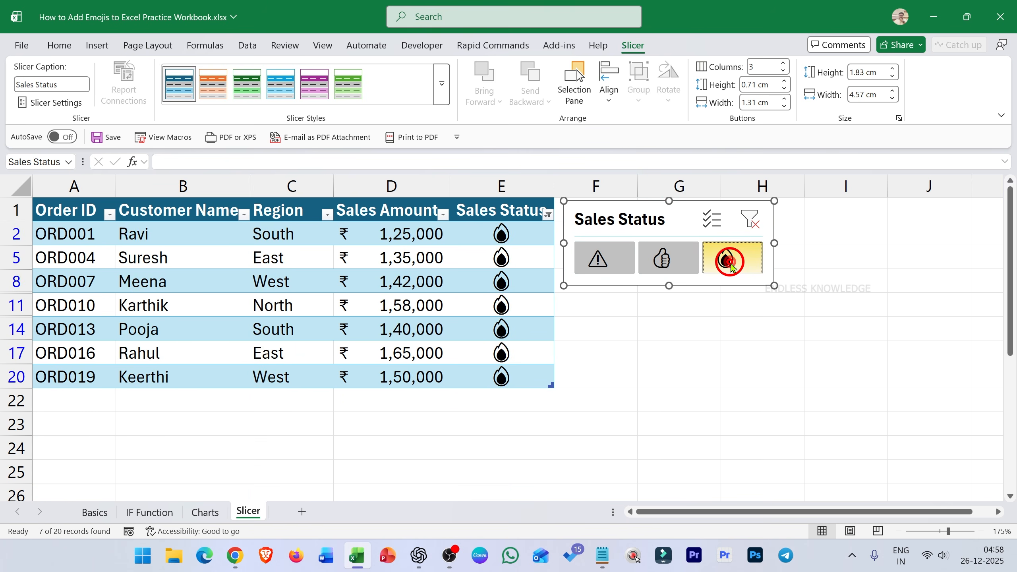
left_click(612, 274)
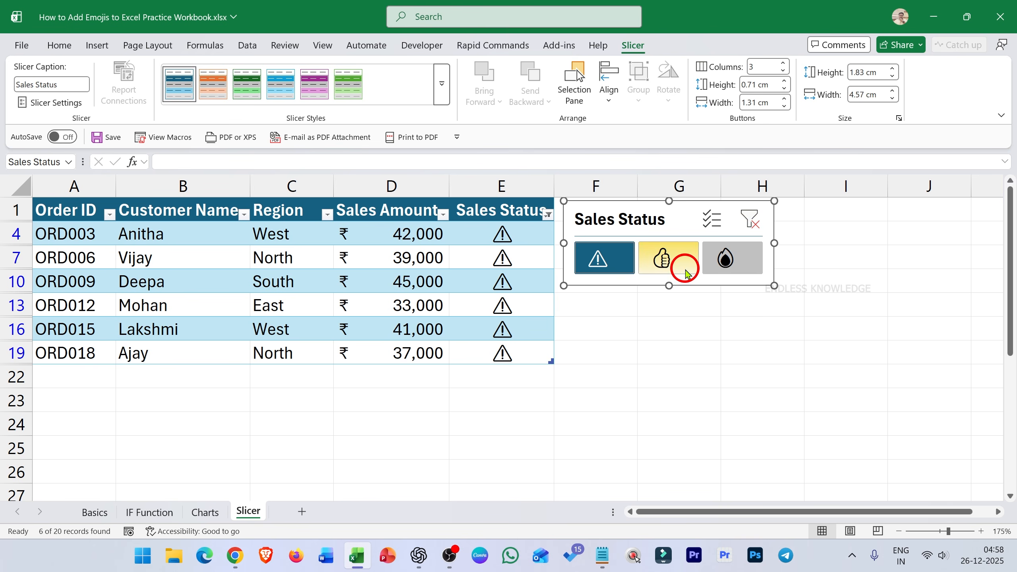
left_click(667, 259)
left_click(726, 260)
left_click(600, 258)
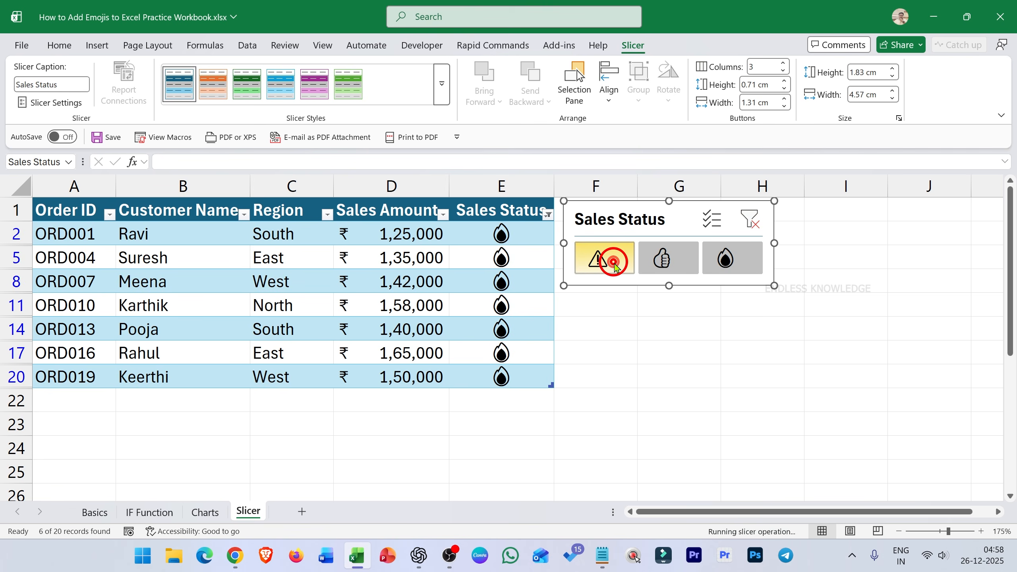
left_click(752, 223)
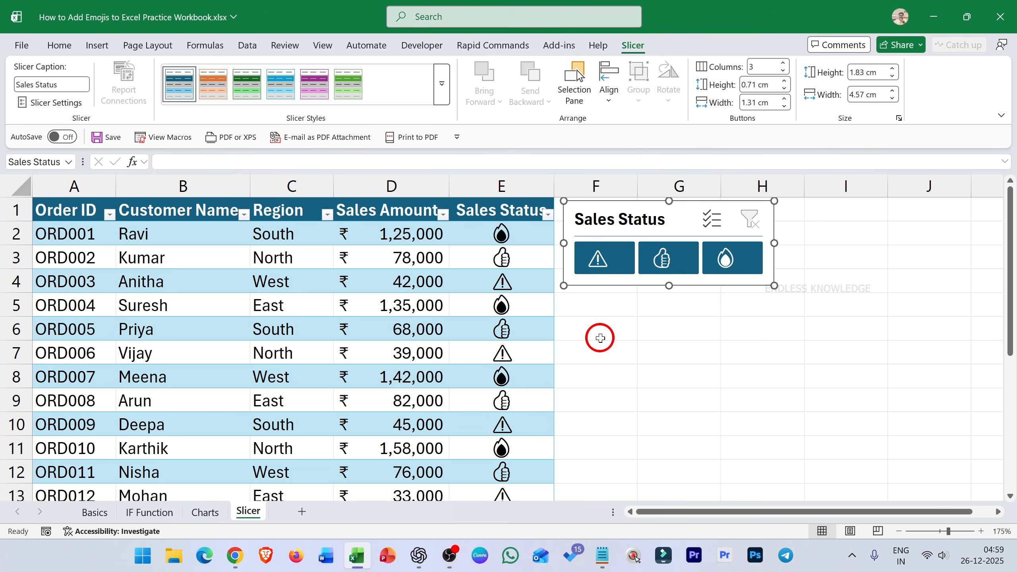
Compare the Sales Status emojis with those on the IF Function sheet and return to the Slicer sheet
left_click(517, 231)
left_click_drag(516, 231, 519, 351)
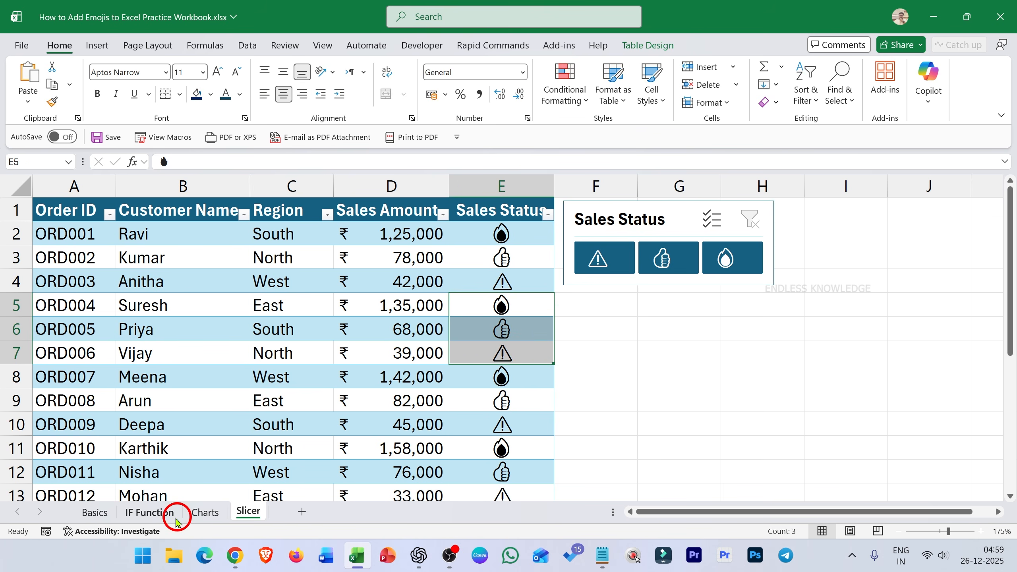
left_click(156, 514)
left_click_drag(556, 209, 556, 268)
left_click(249, 511)
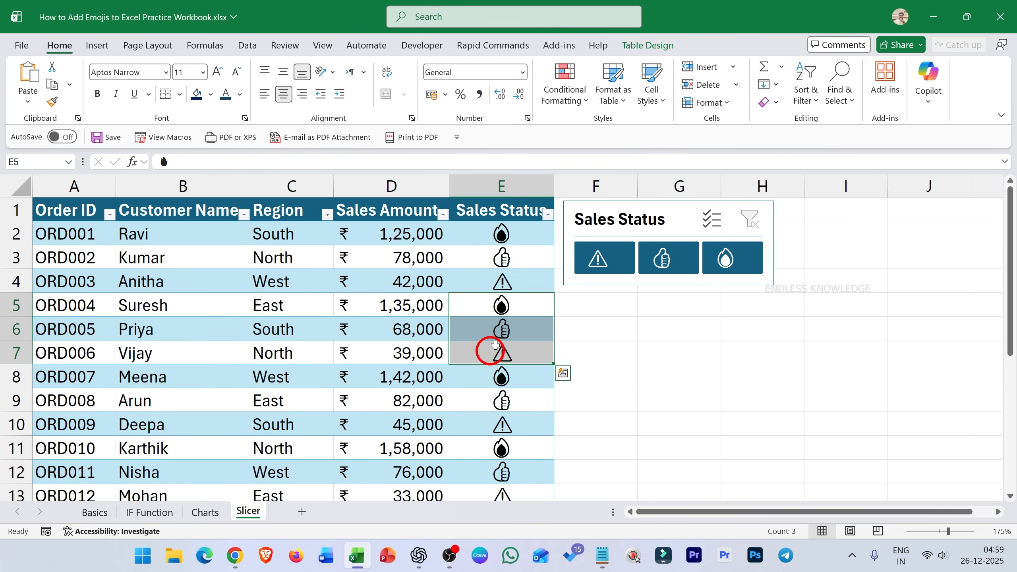
Examine the fire, thumbs-up and warning emojis in cells E2 to E4 of the Sales Status column
left_click_drag(528, 234, 524, 276)
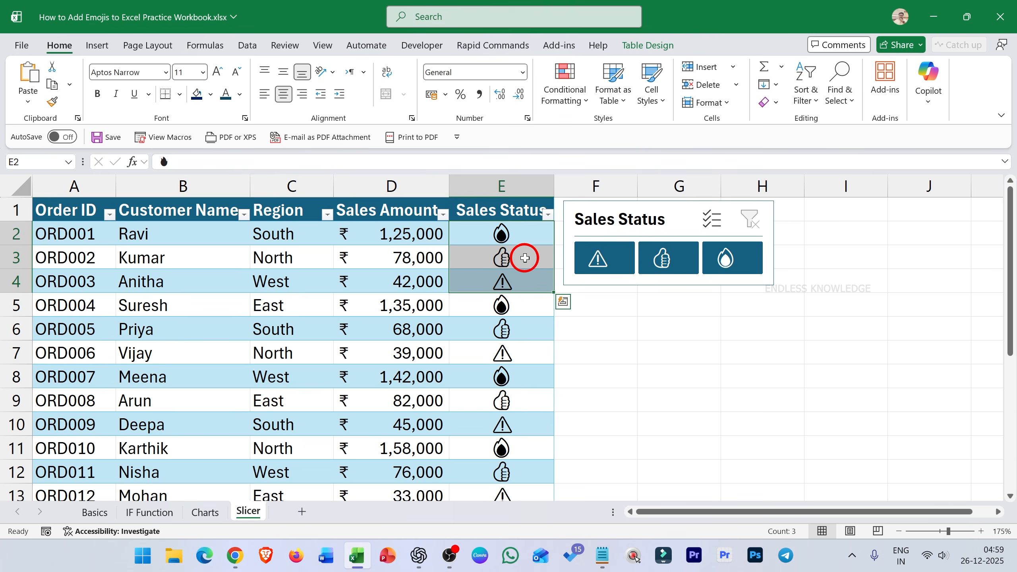
left_click(532, 232)
left_click(529, 265)
left_click(527, 277)
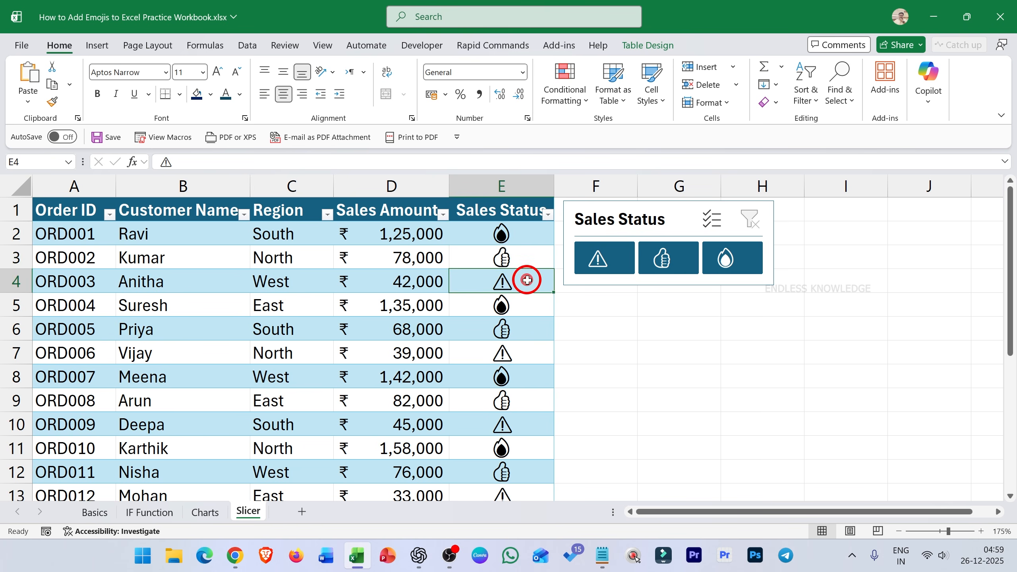
left_click(527, 230)
left_click(523, 259)
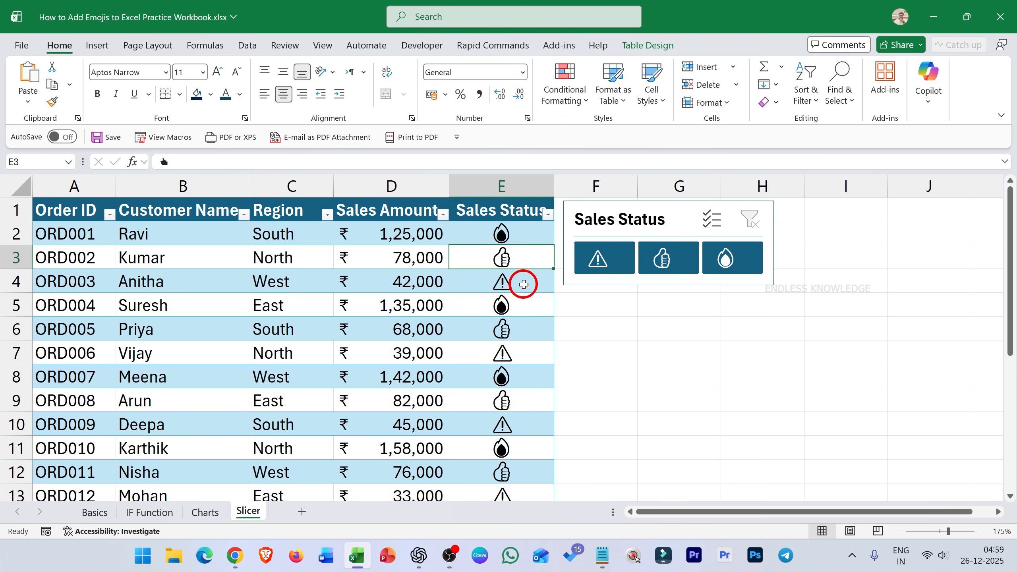
left_click(523, 283)
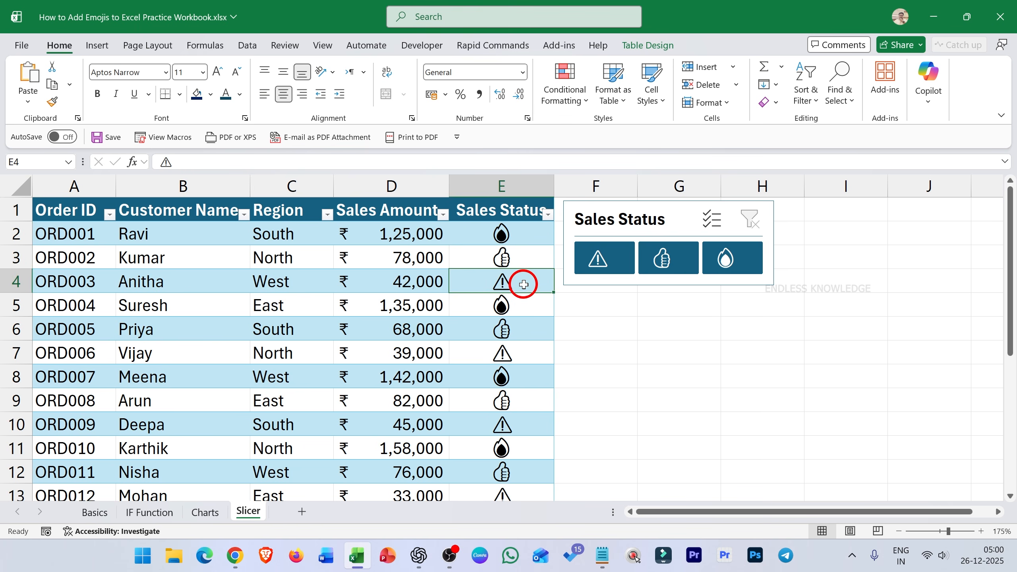
left_click(527, 236)
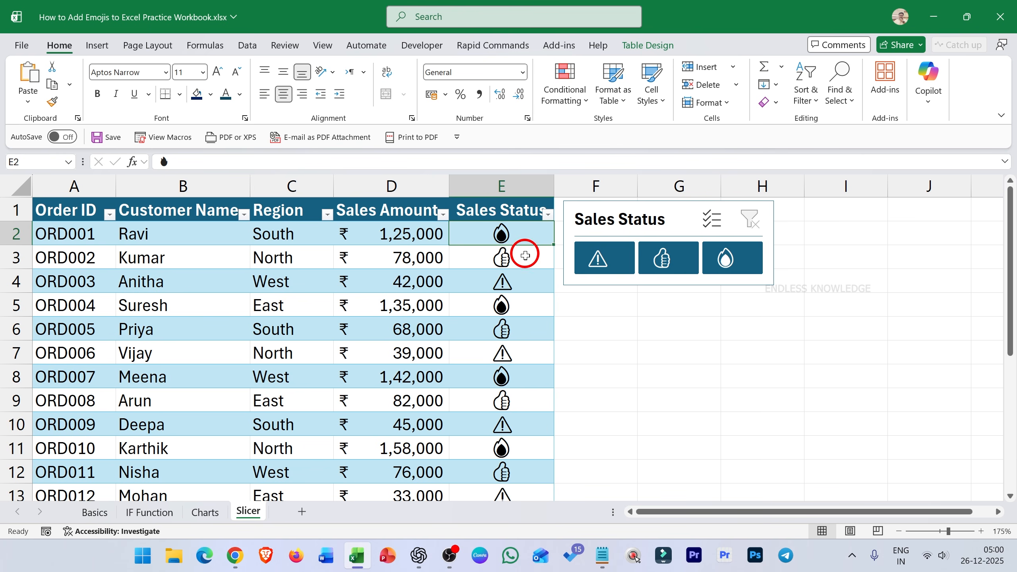
left_click(525, 257)
left_click(509, 283)
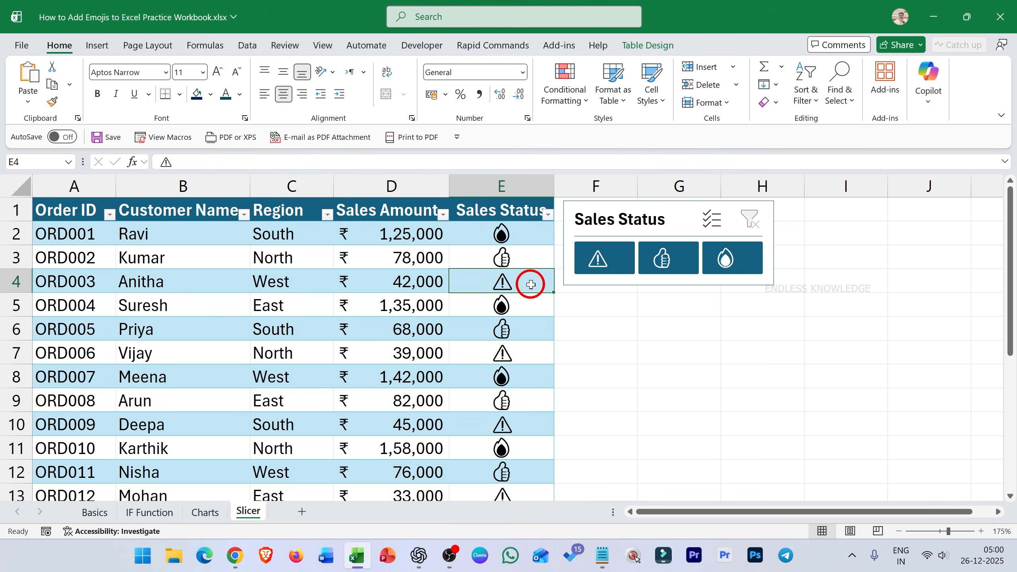
left_click_drag(533, 228, 525, 346)
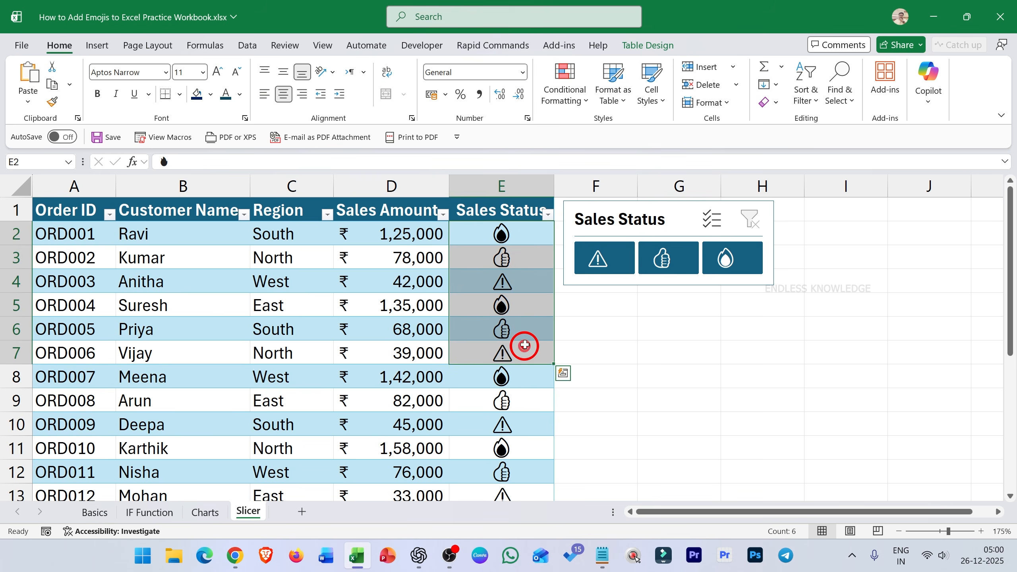
left_click(530, 234)
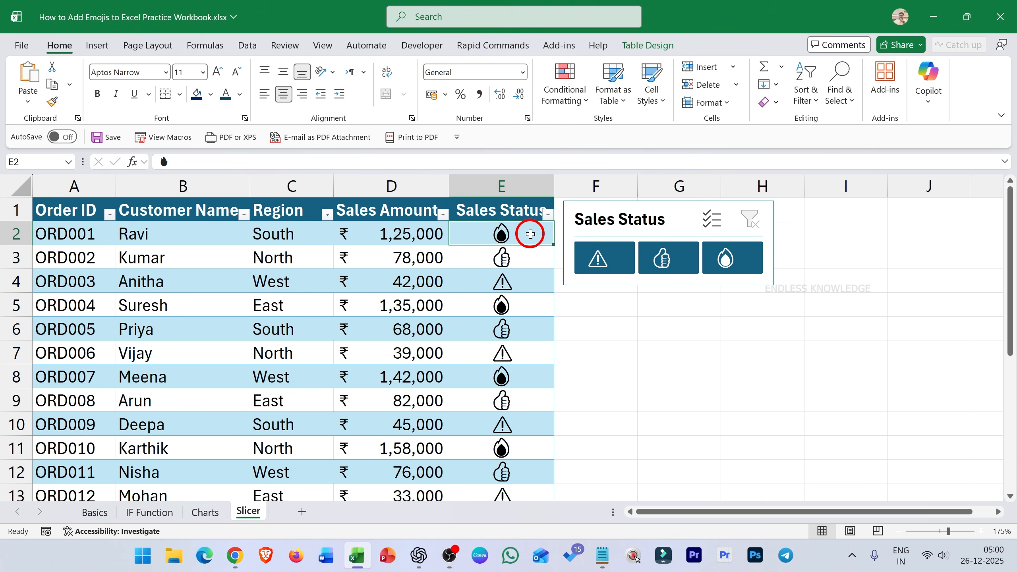
left_click_drag(530, 234, 531, 284)
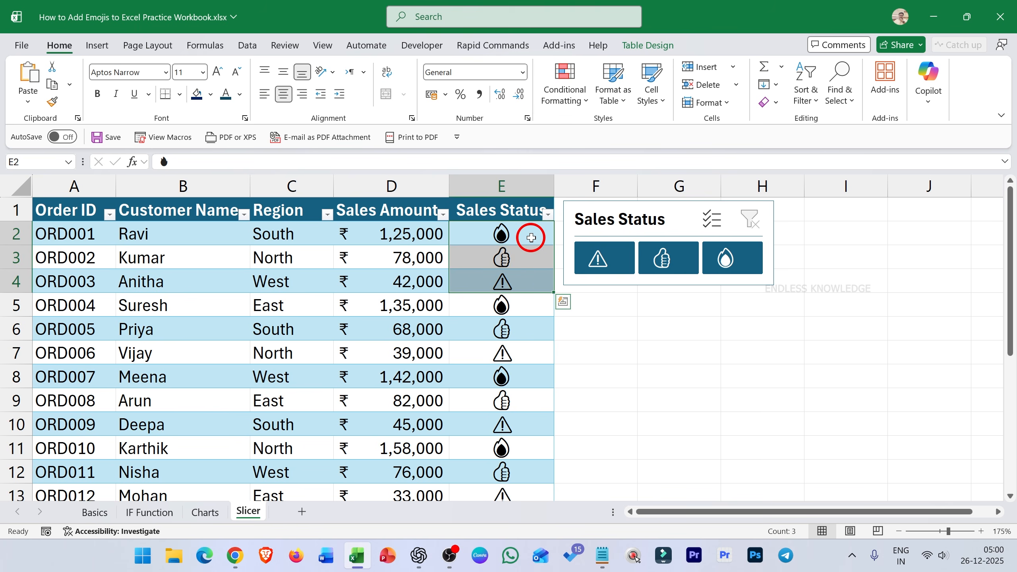
left_click_drag(531, 238, 529, 284)
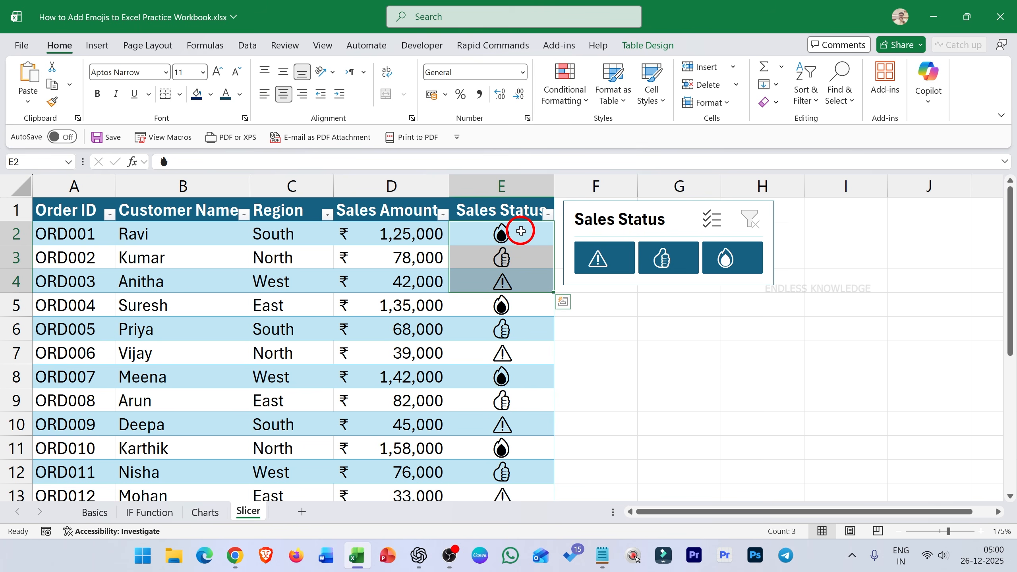
left_click_drag(522, 232, 531, 351)
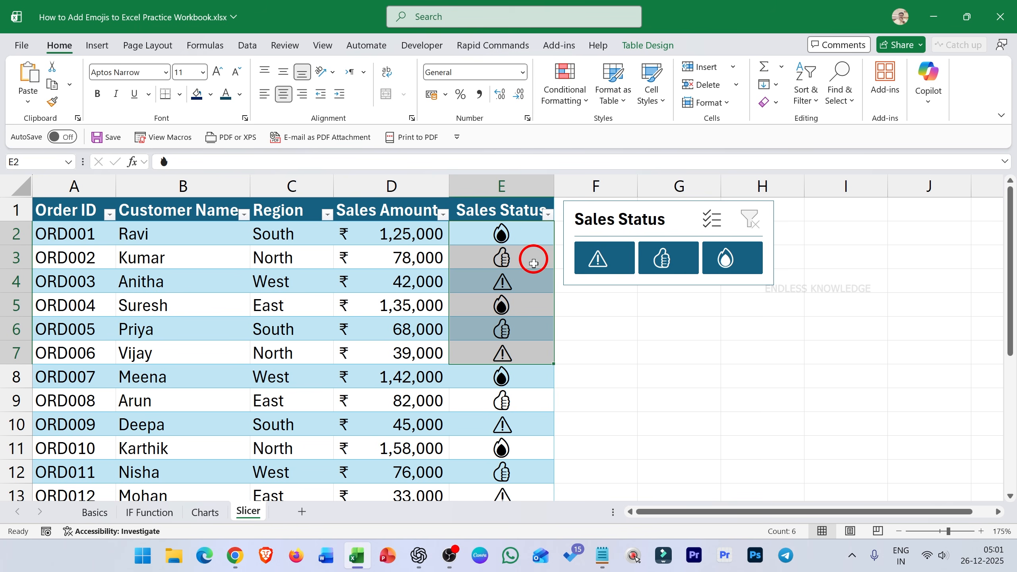
left_click(532, 235)
left_click_drag(532, 235, 501, 402)
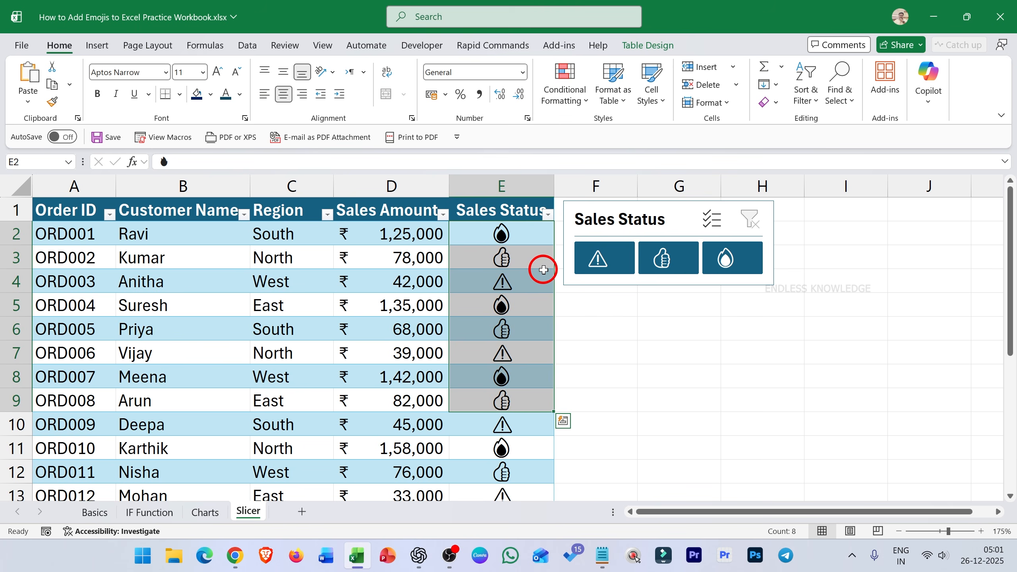
left_click(529, 282)
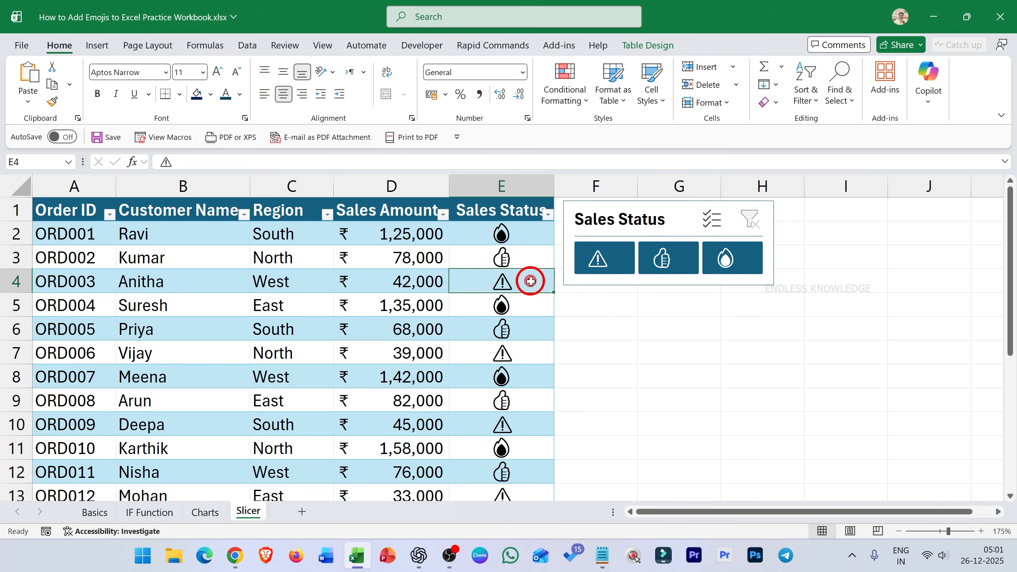
left_click_drag(102, 235, 454, 394)
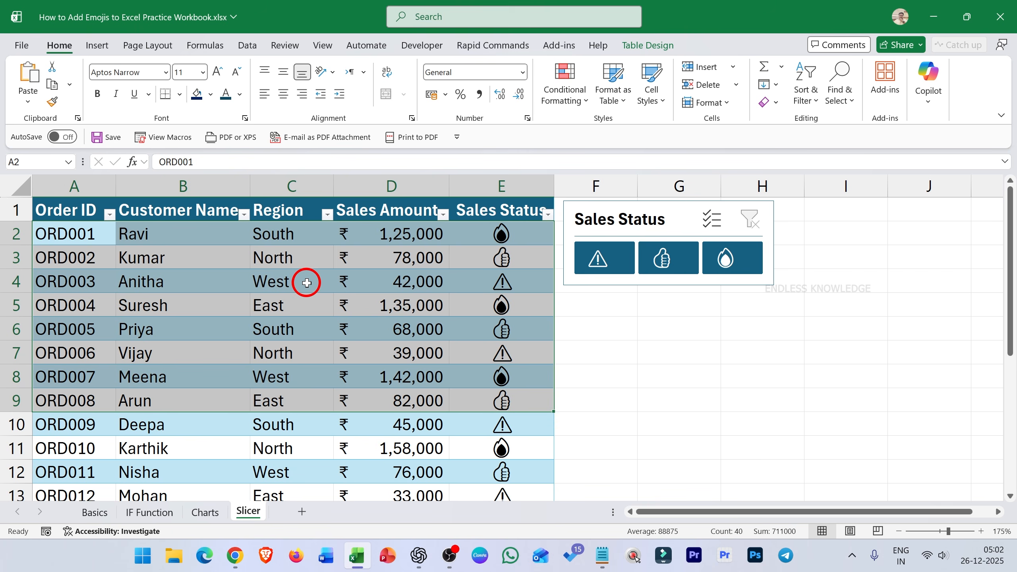
left_click(339, 278)
left_click(509, 239)
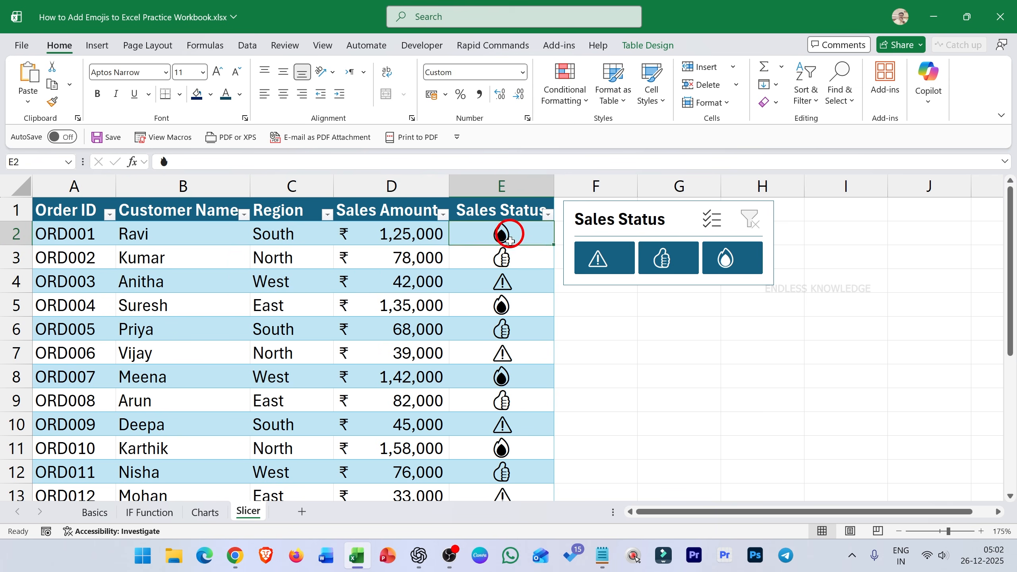
left_click_drag(509, 239, 513, 362)
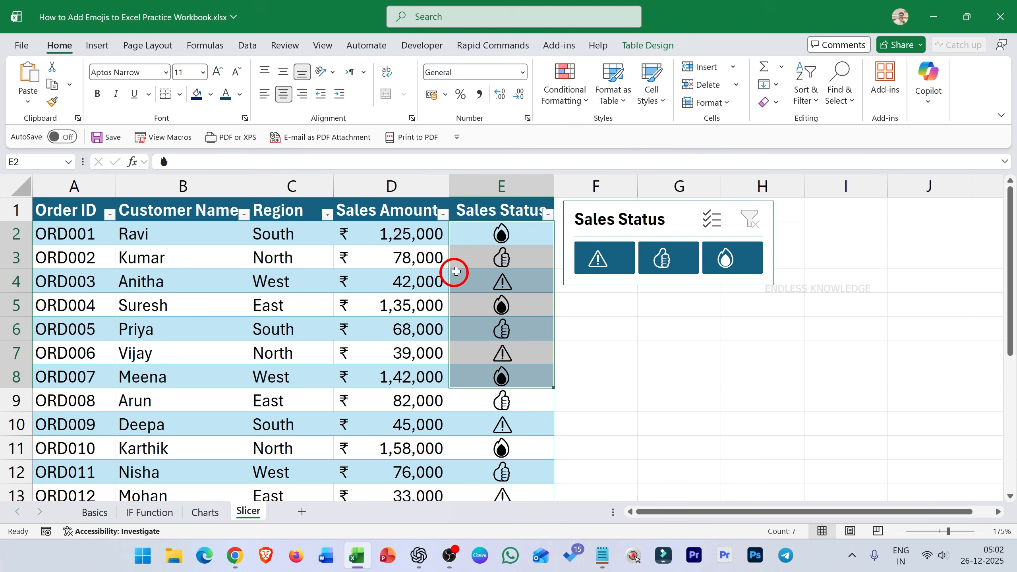
left_click(480, 232)
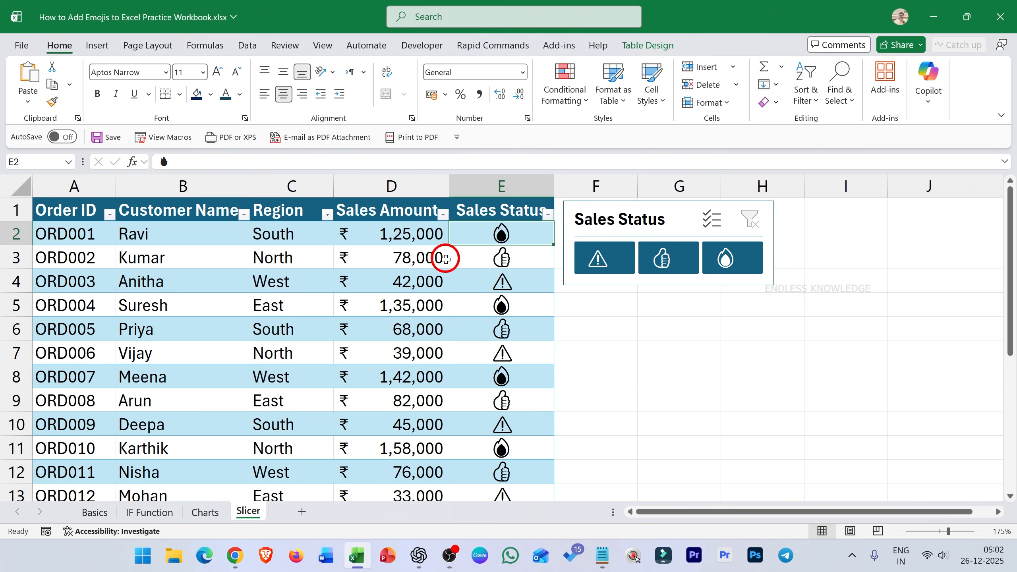
left_click(210, 235)
left_click_drag(210, 235, 380, 412)
left_click(347, 302)
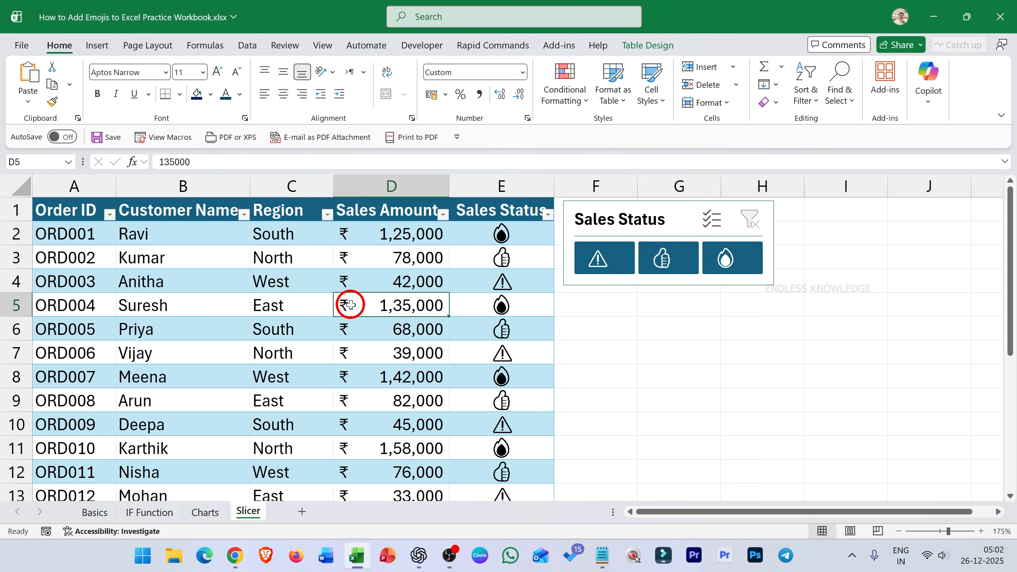
left_click_drag(520, 231, 501, 427)
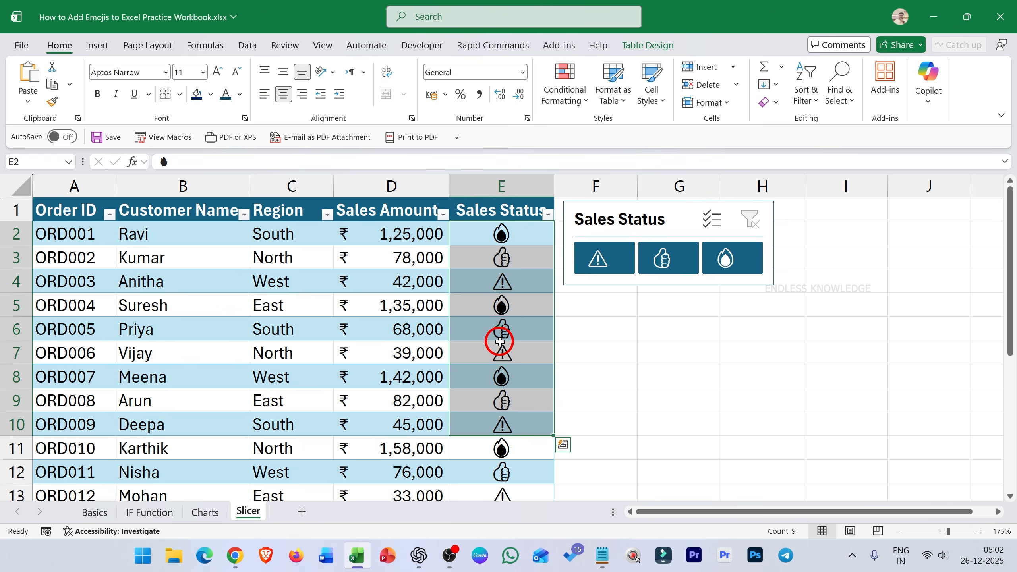
left_click_drag(522, 234, 521, 424)
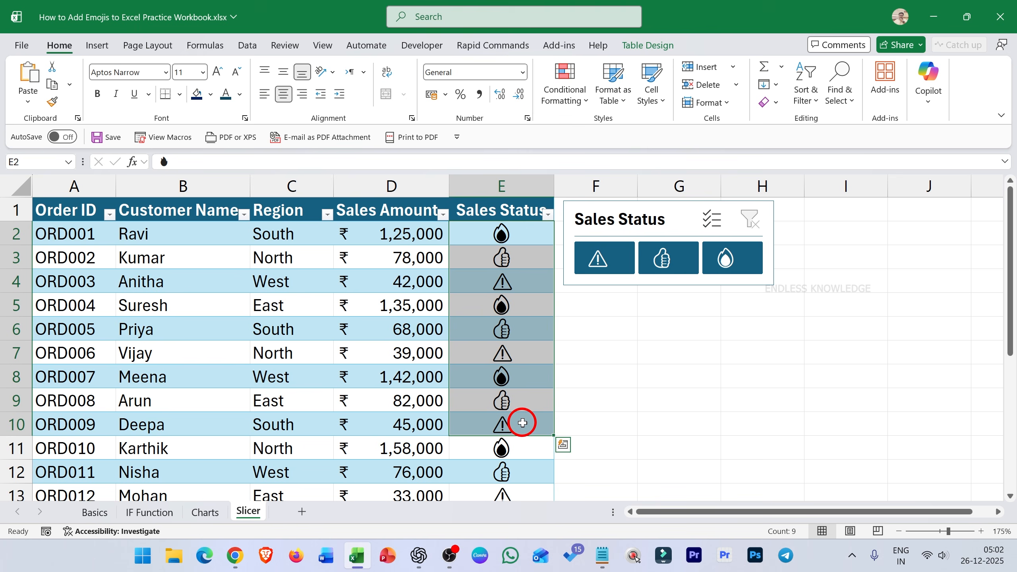
left_click(536, 240)
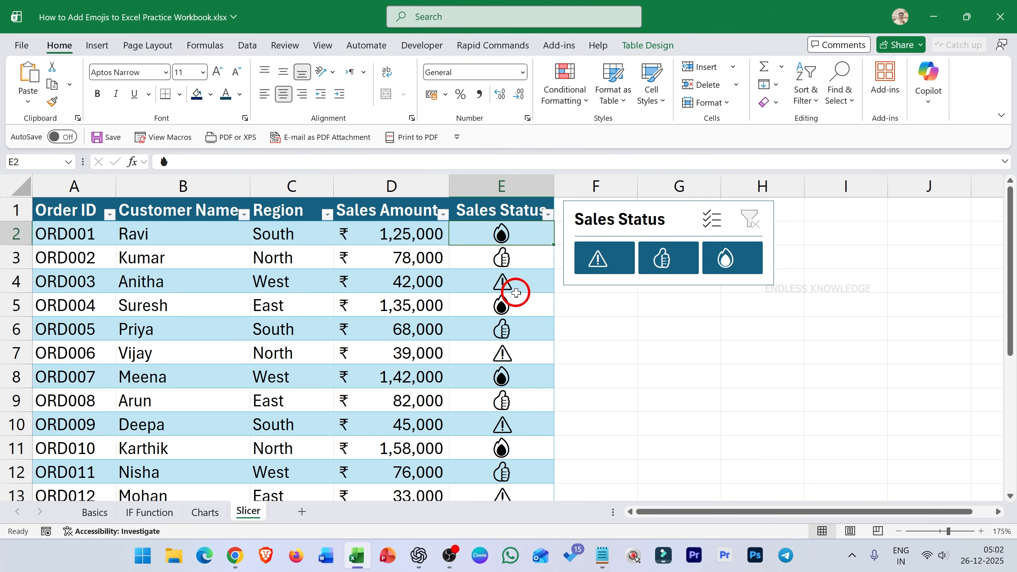
left_click_drag(290, 228, 508, 445)
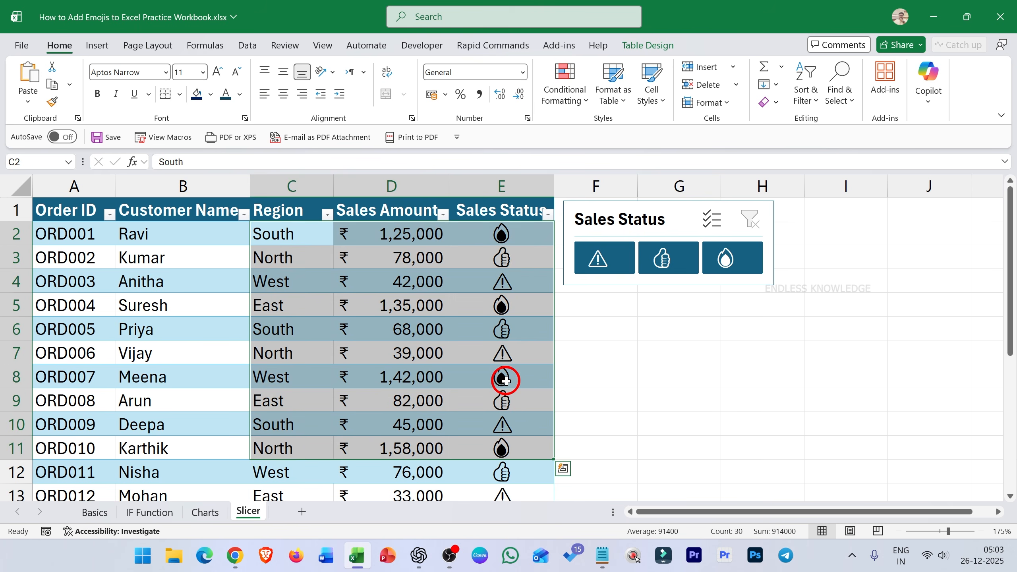
left_click(531, 240)
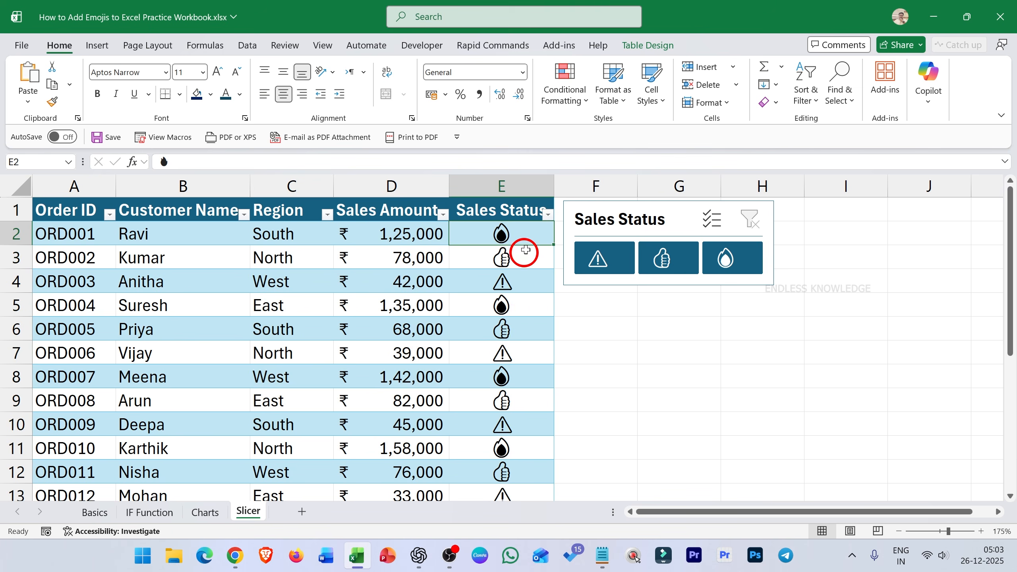
left_click_drag(531, 235, 529, 467)
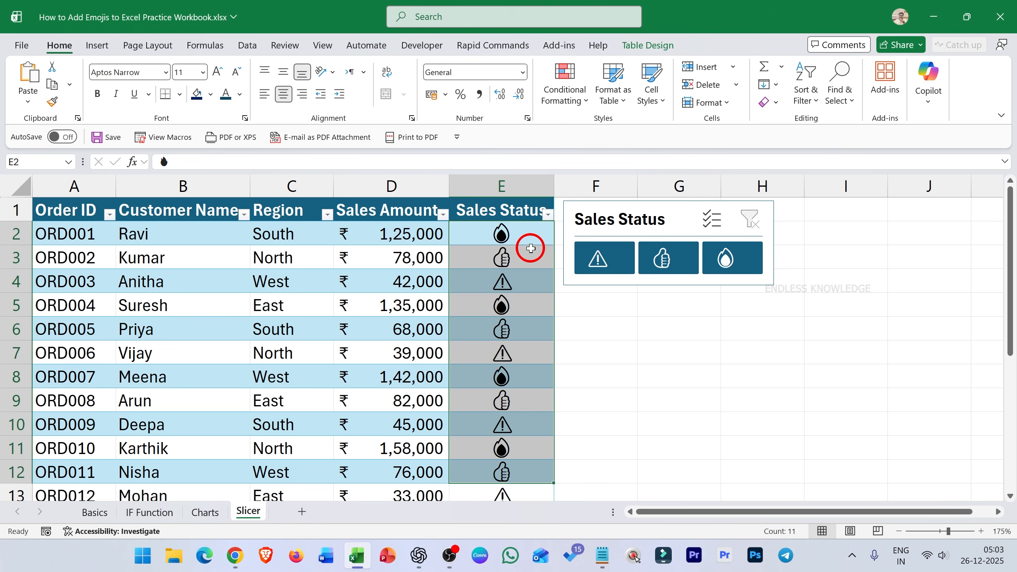
left_click(536, 239)
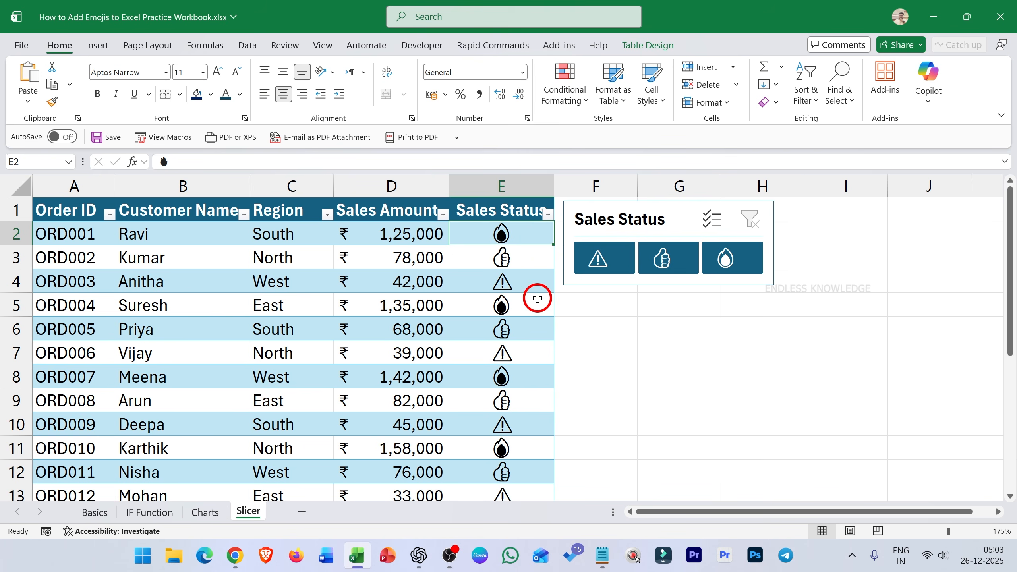
left_click(529, 284)
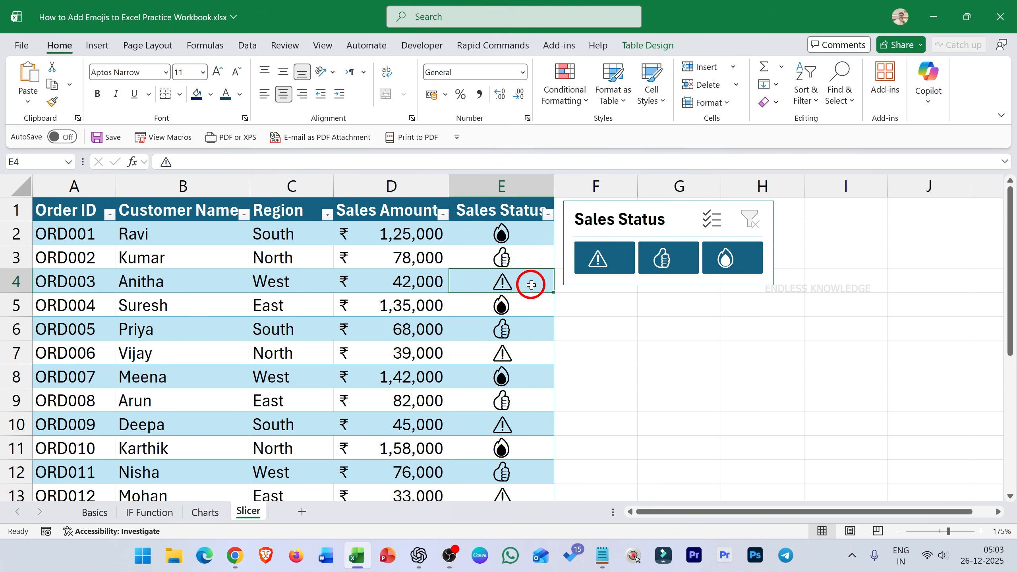